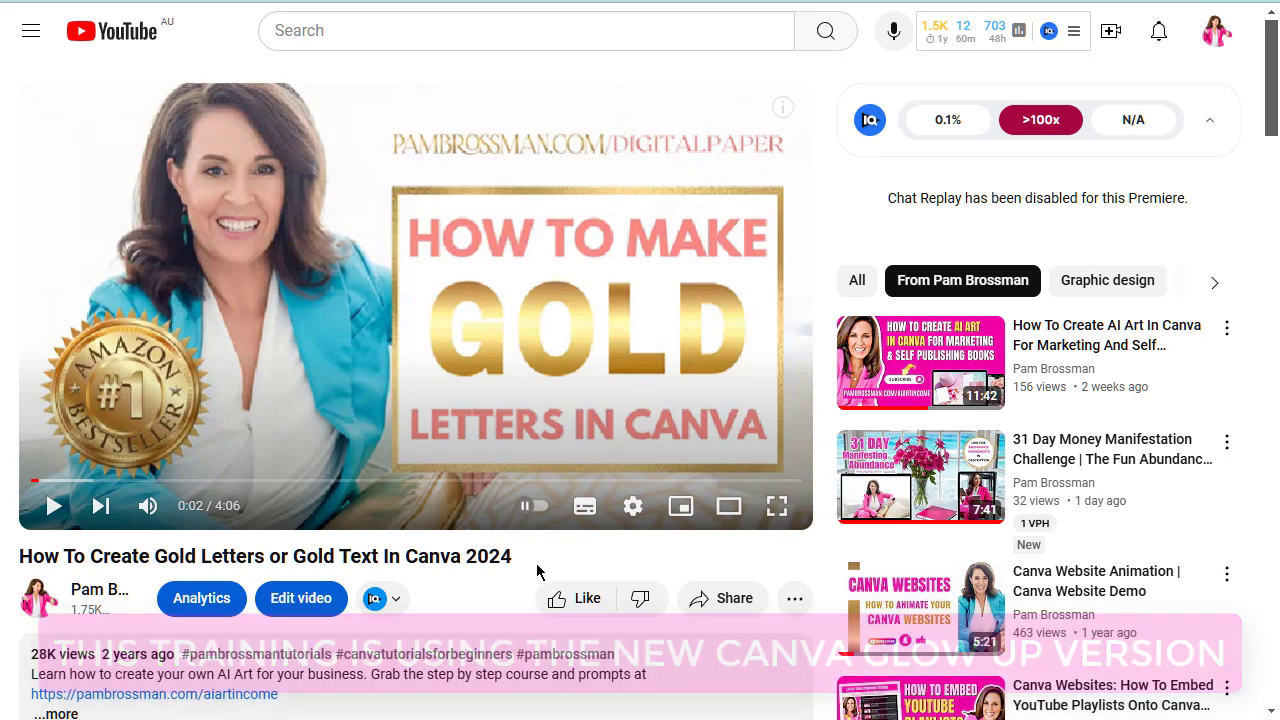
Switch from the YouTube tutorial to the 'How To Create Gold Text In Canva' design.
mouse_move(1040, 122)
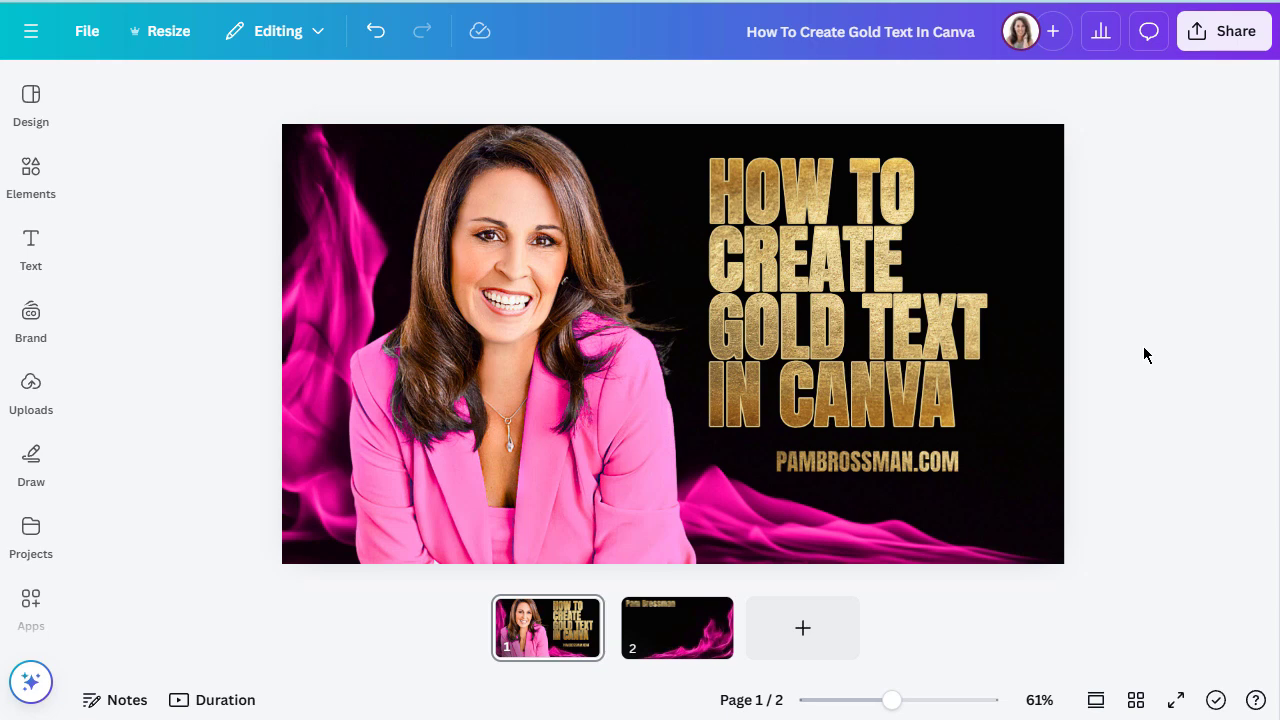
Review each of the four gold texture pages of the 2000×2000 px design, ending on page 4.
click(44, 192)
click(44, 192)
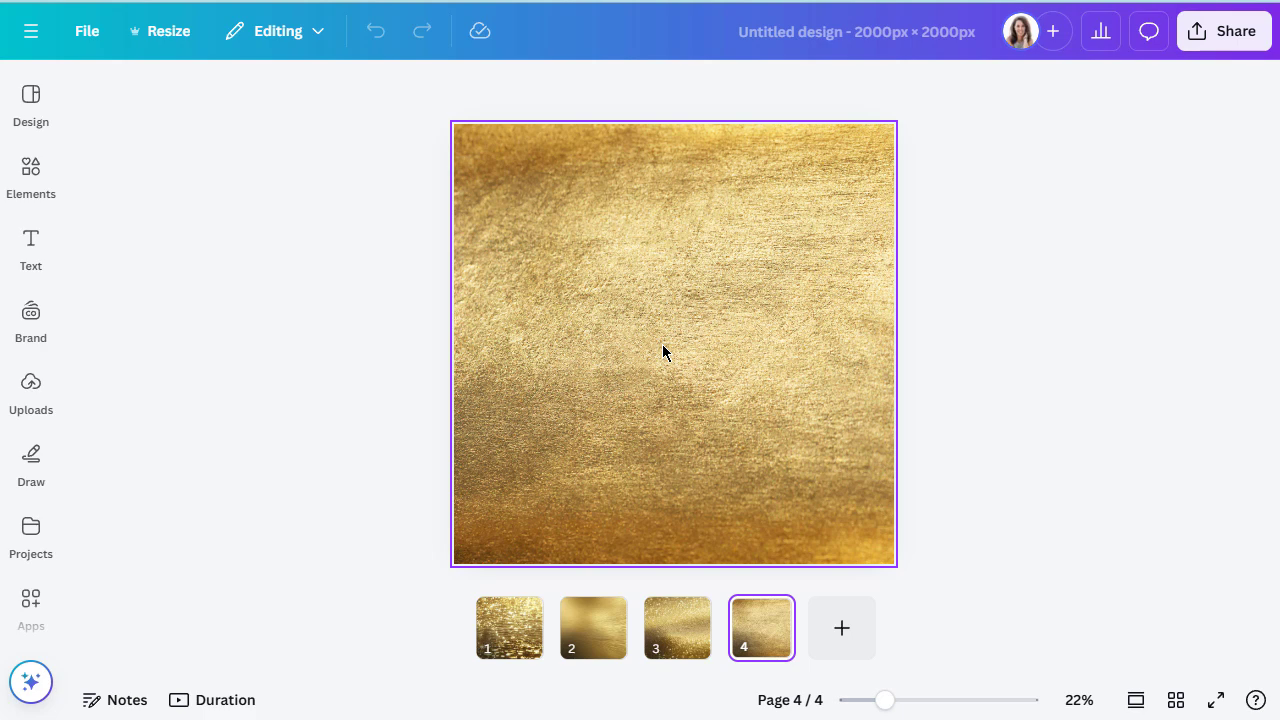
click(502, 645)
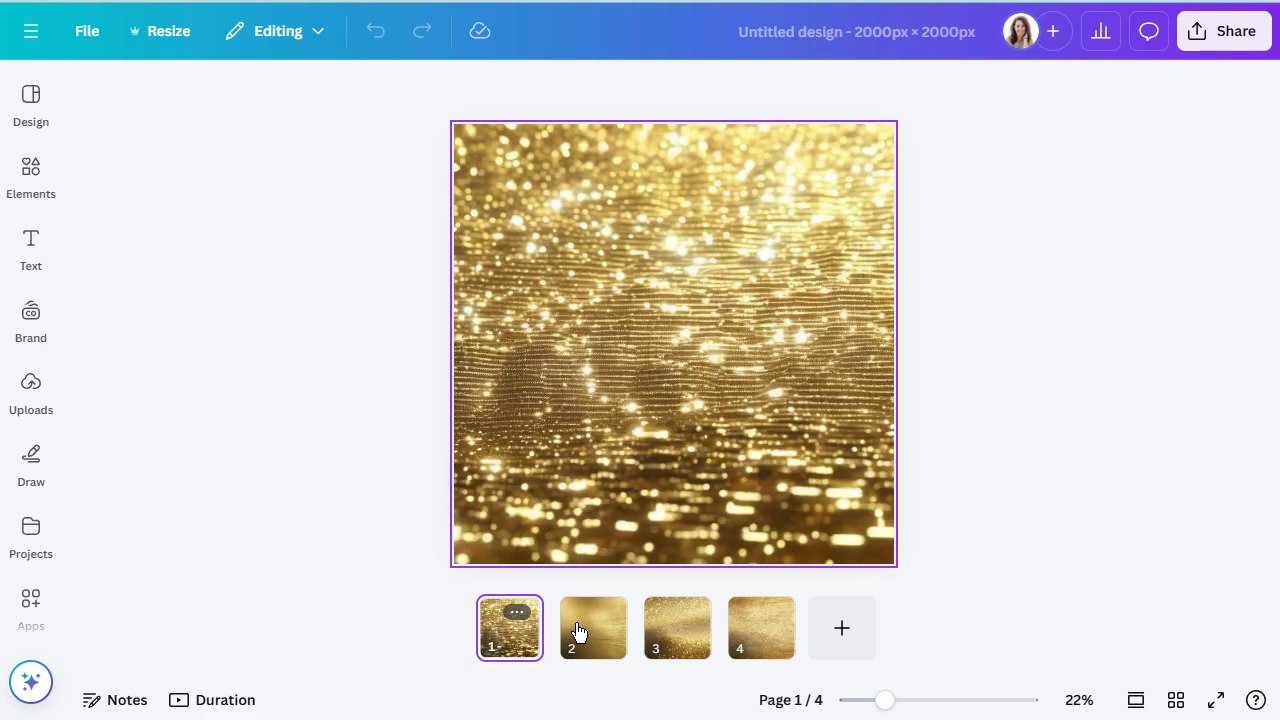
click(580, 630)
click(663, 636)
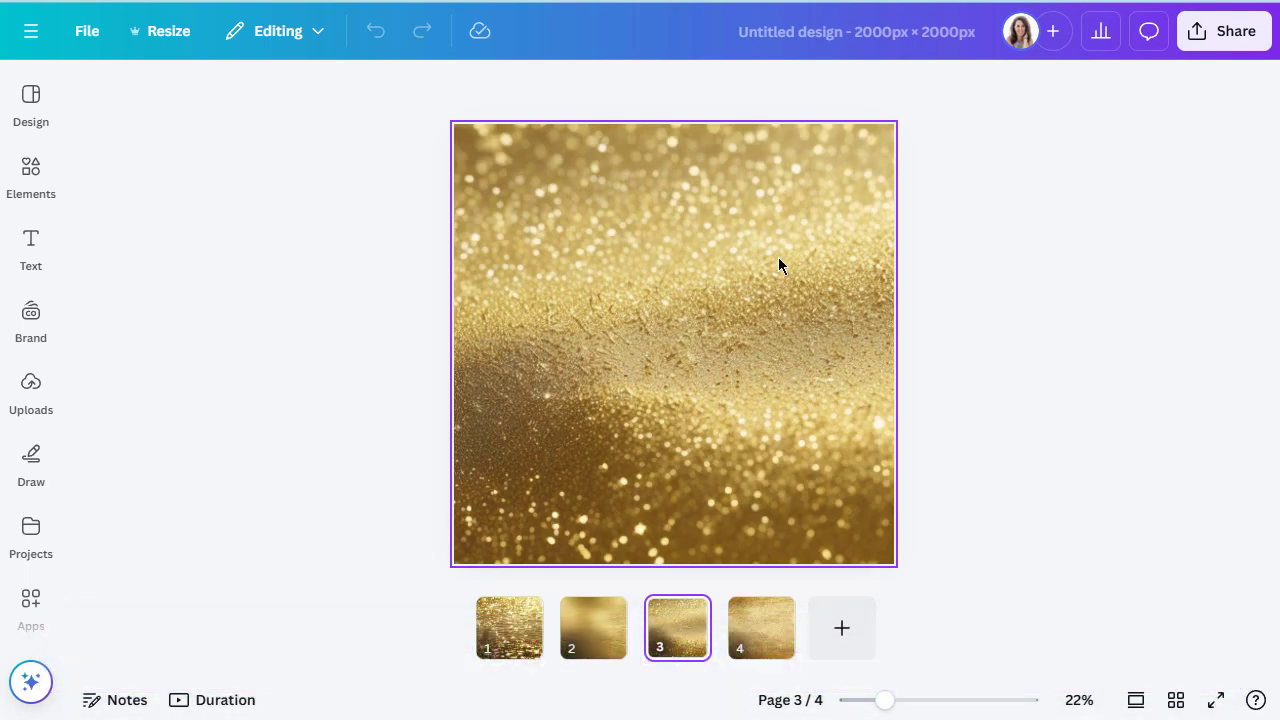
click(761, 640)
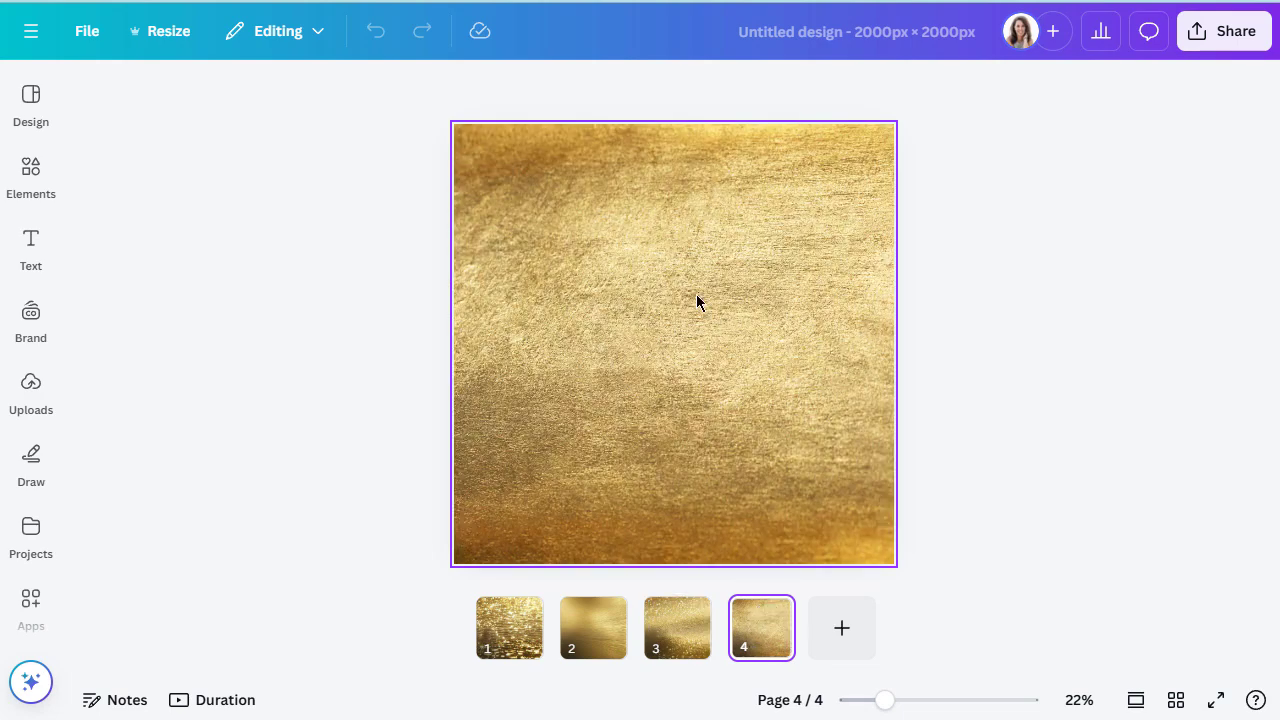
Select the gold foil image and search Elements for 'gold background'.
click(33, 175)
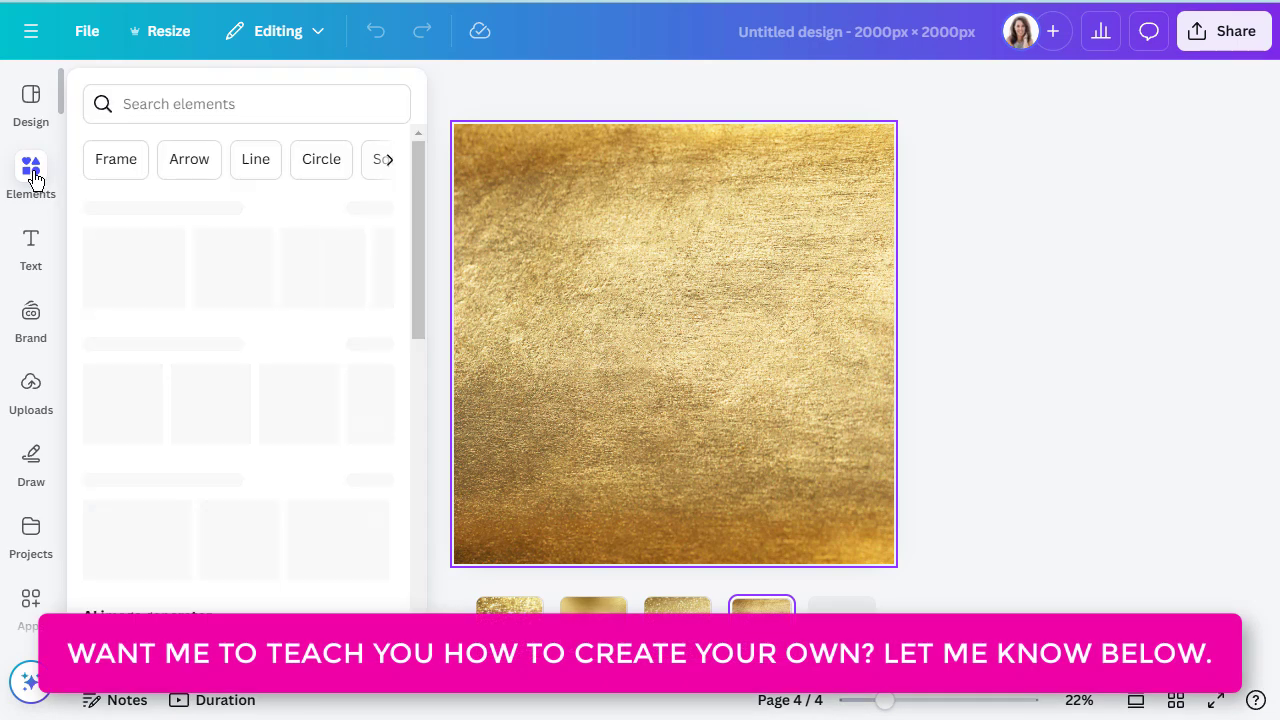
click(689, 265)
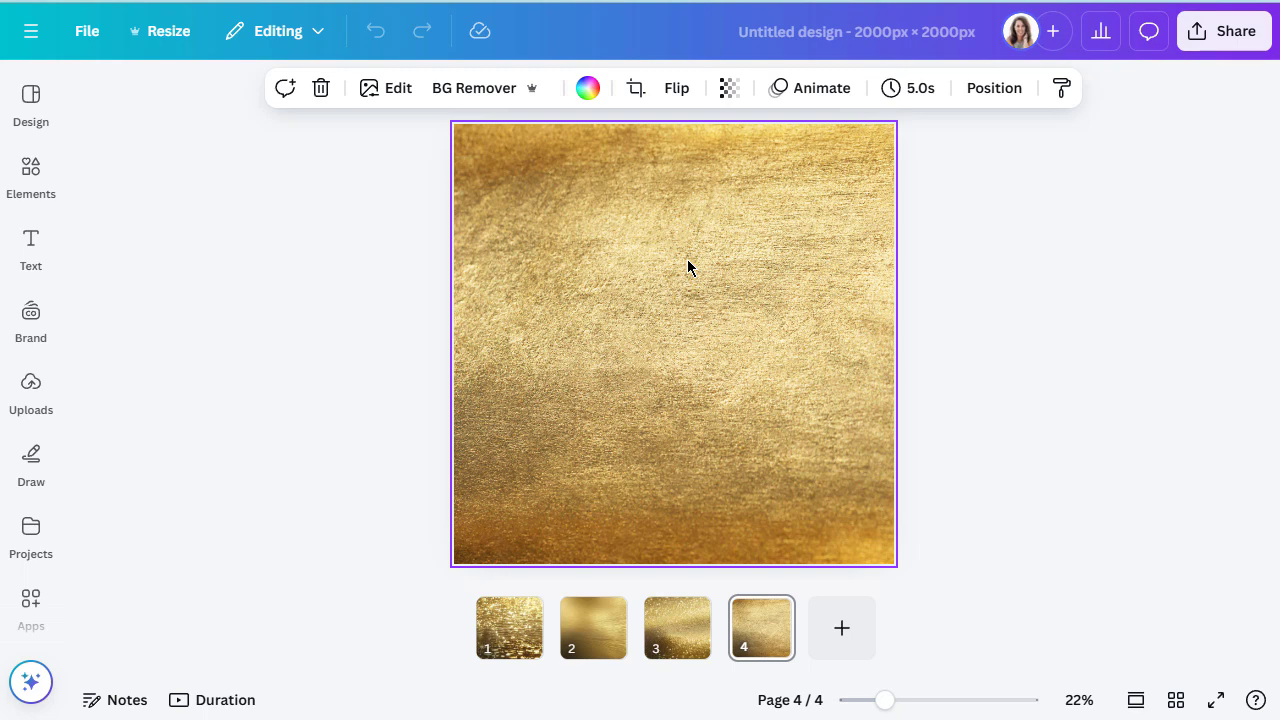
click(31, 170)
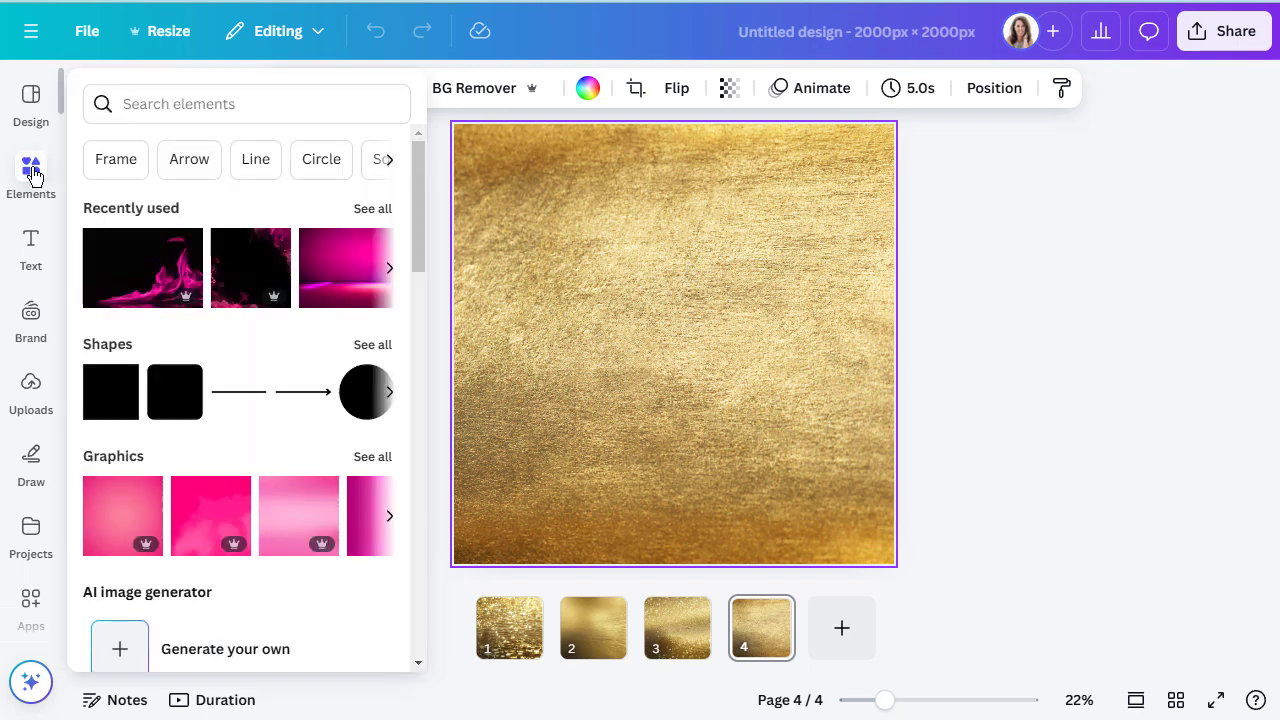
click(201, 96)
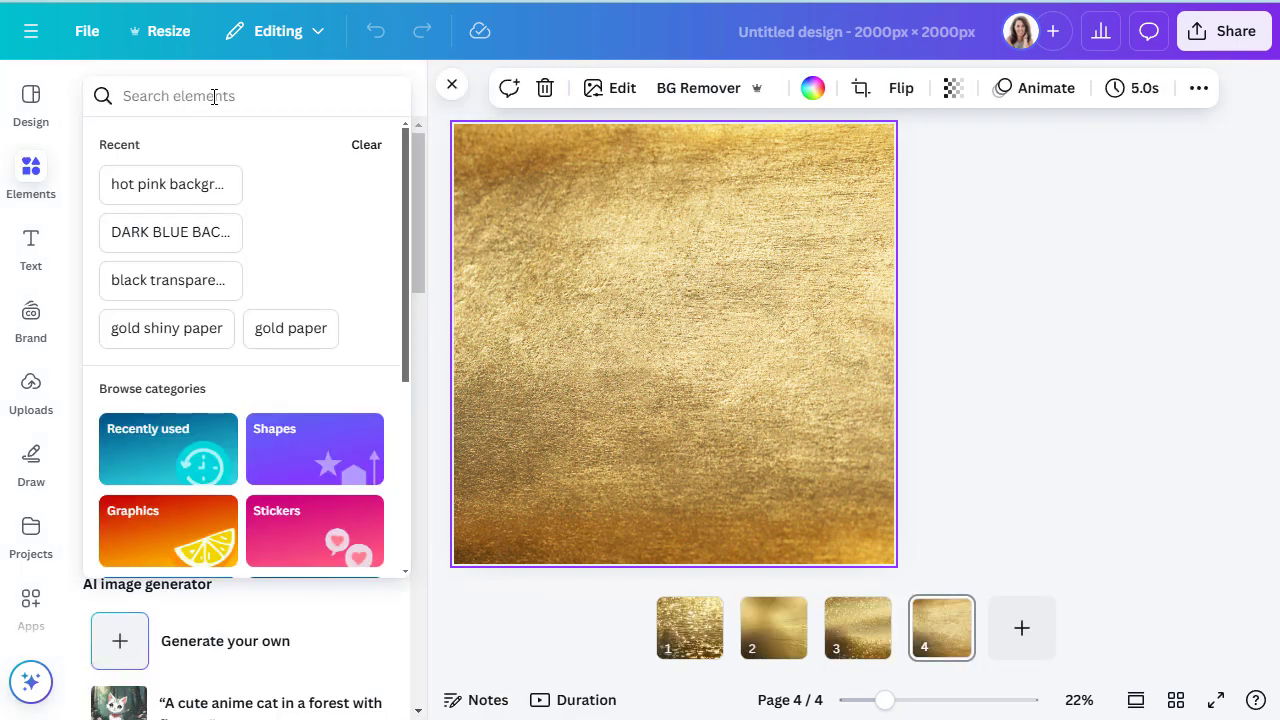
text(gold b)
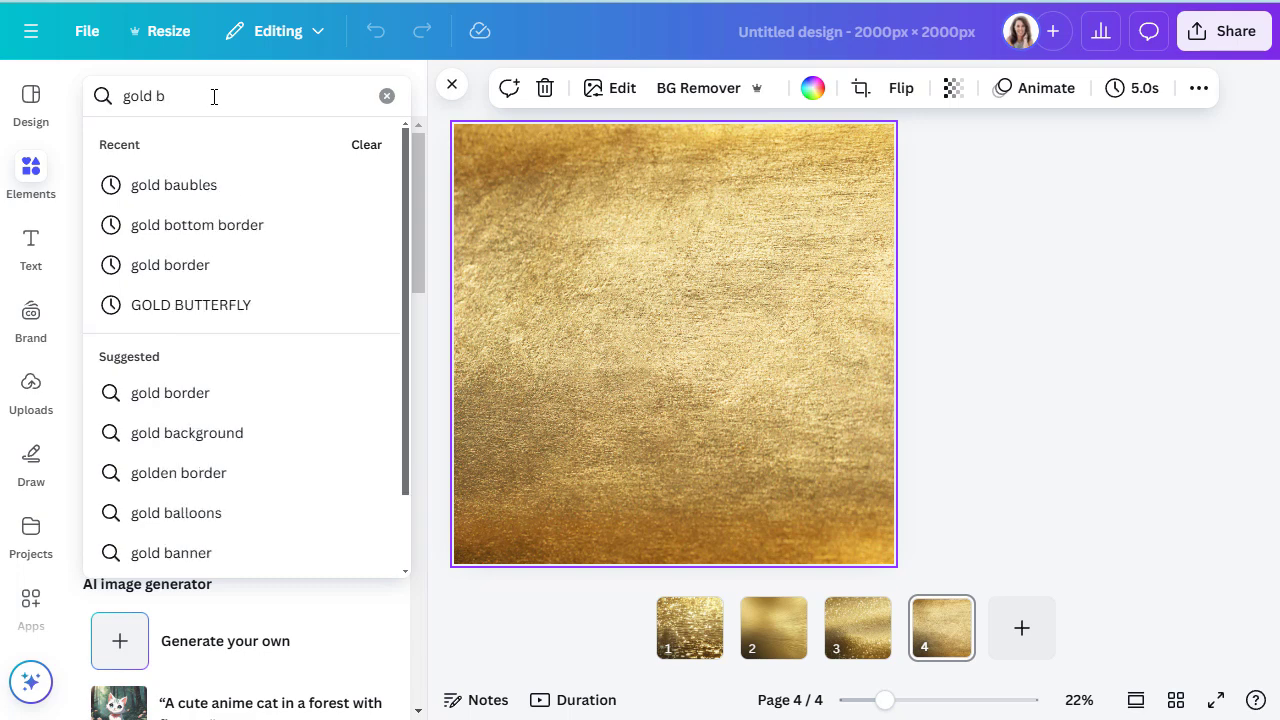
text(ack)
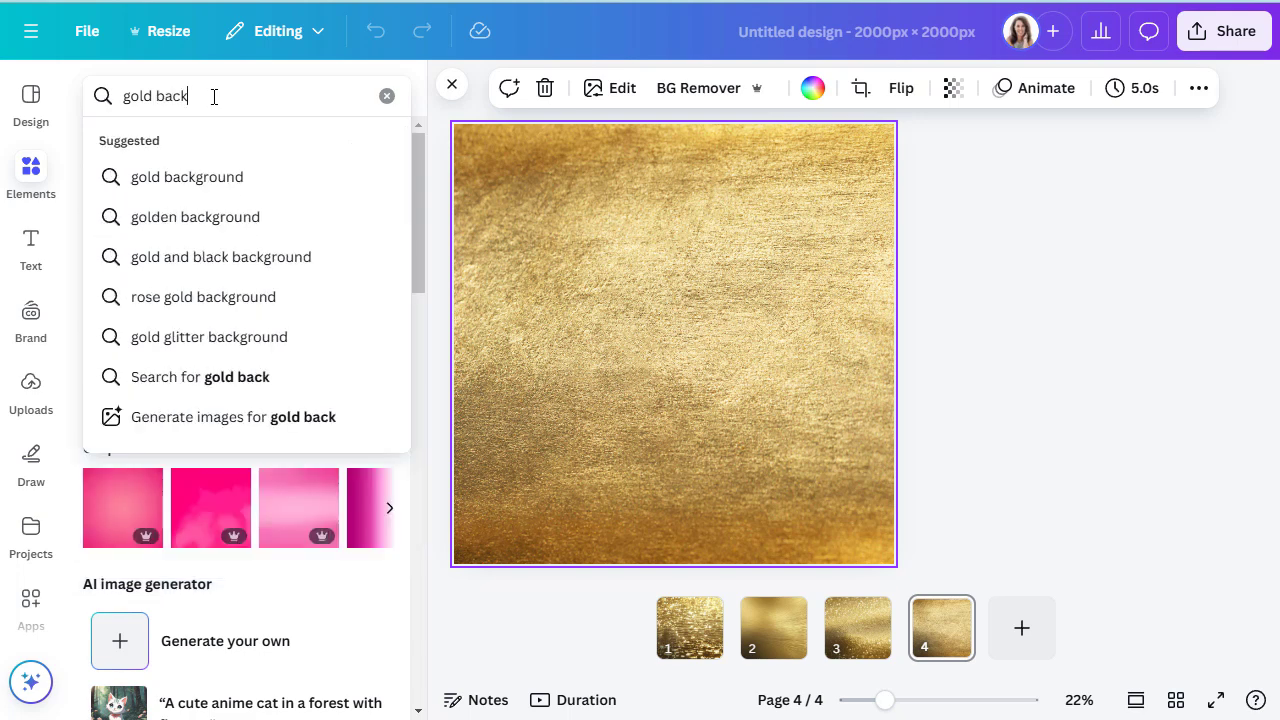
click(231, 177)
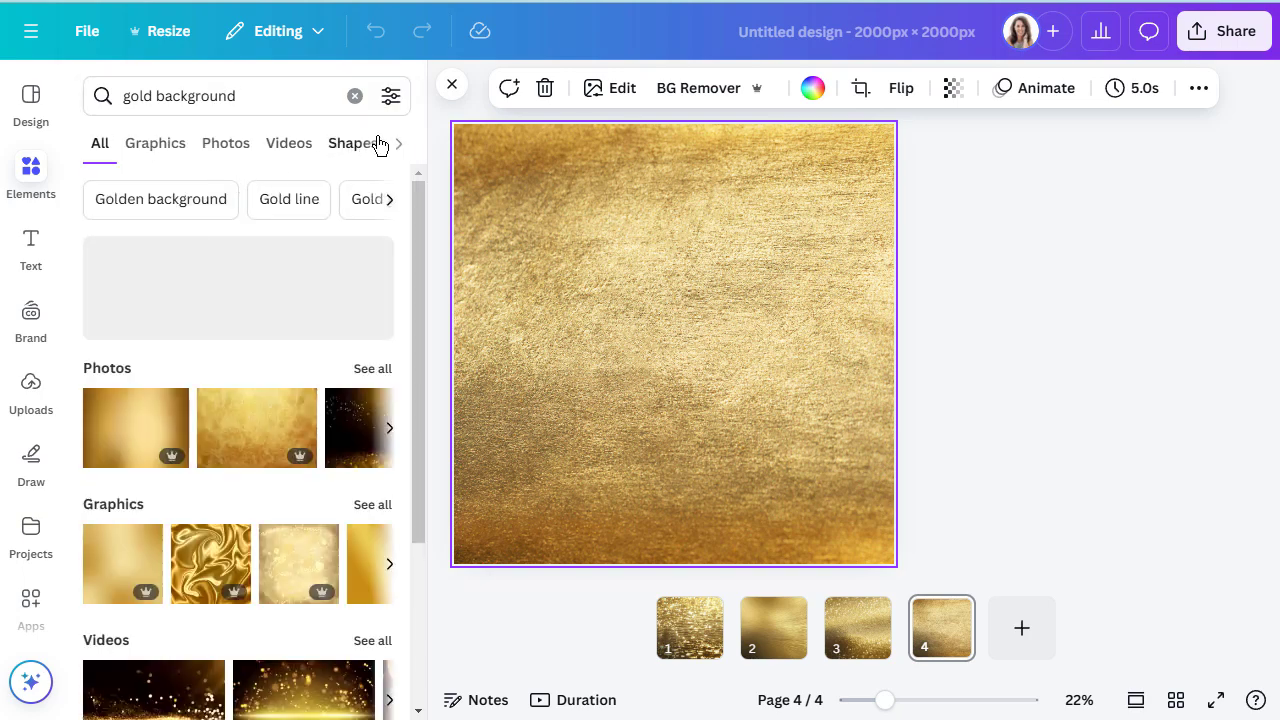
Filter the 'gold background' results to Free and Static items only.
click(391, 96)
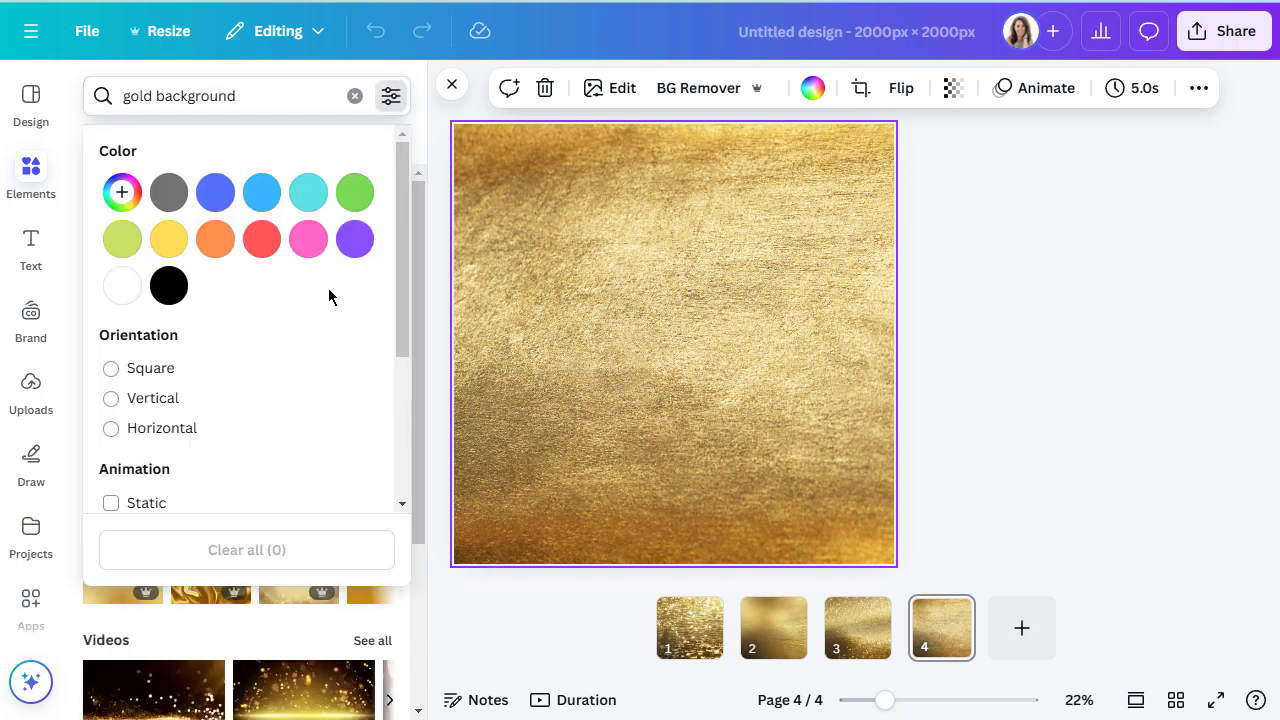
scroll(288, 350, down, 3)
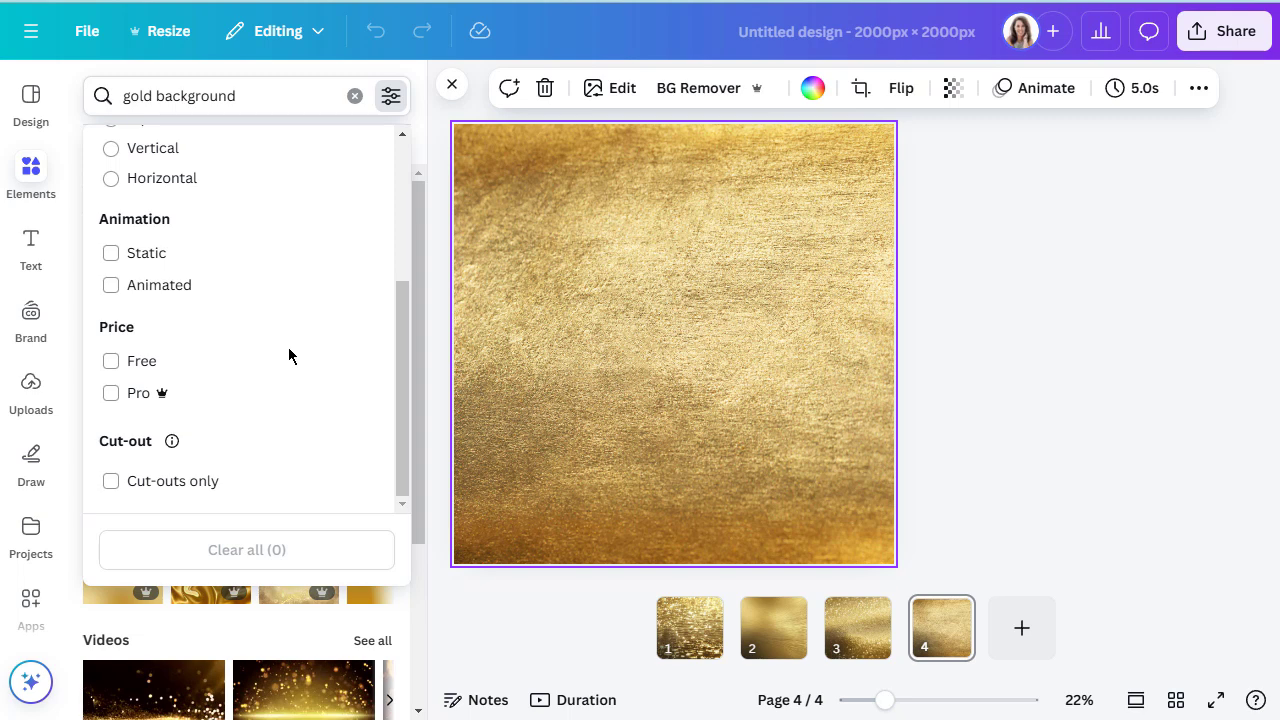
click(111, 361)
click(111, 253)
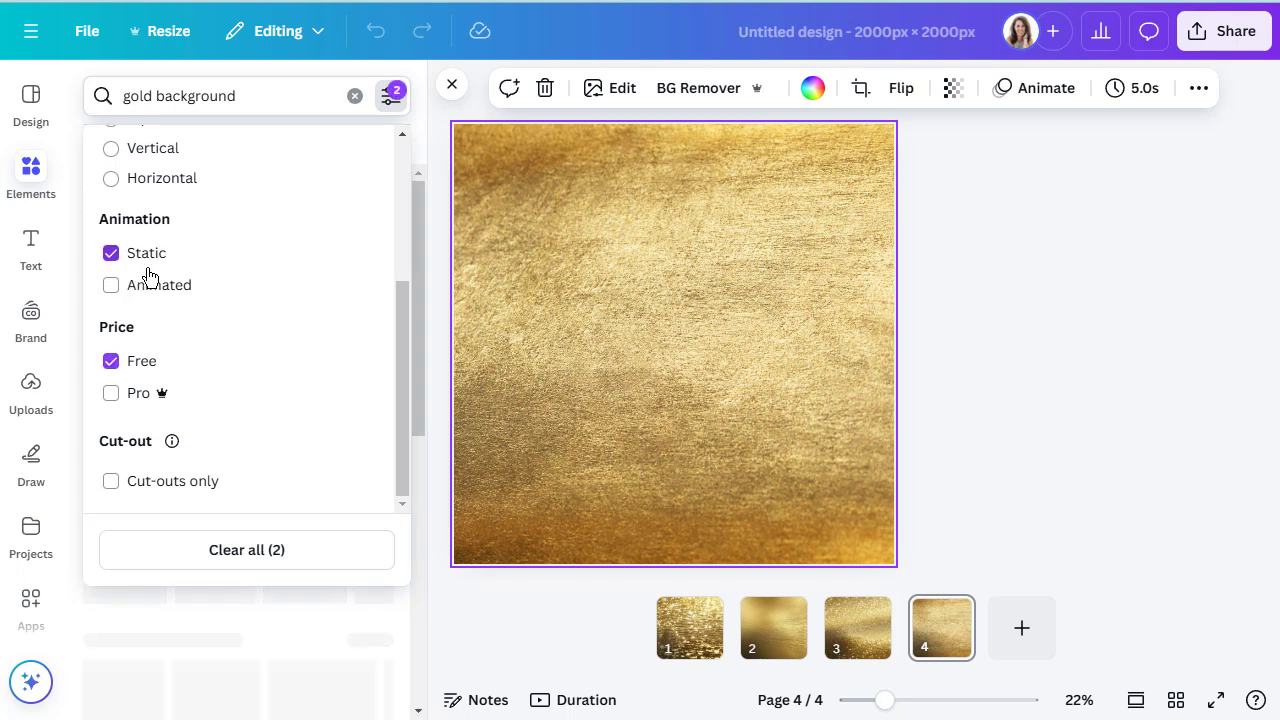
click(422, 590)
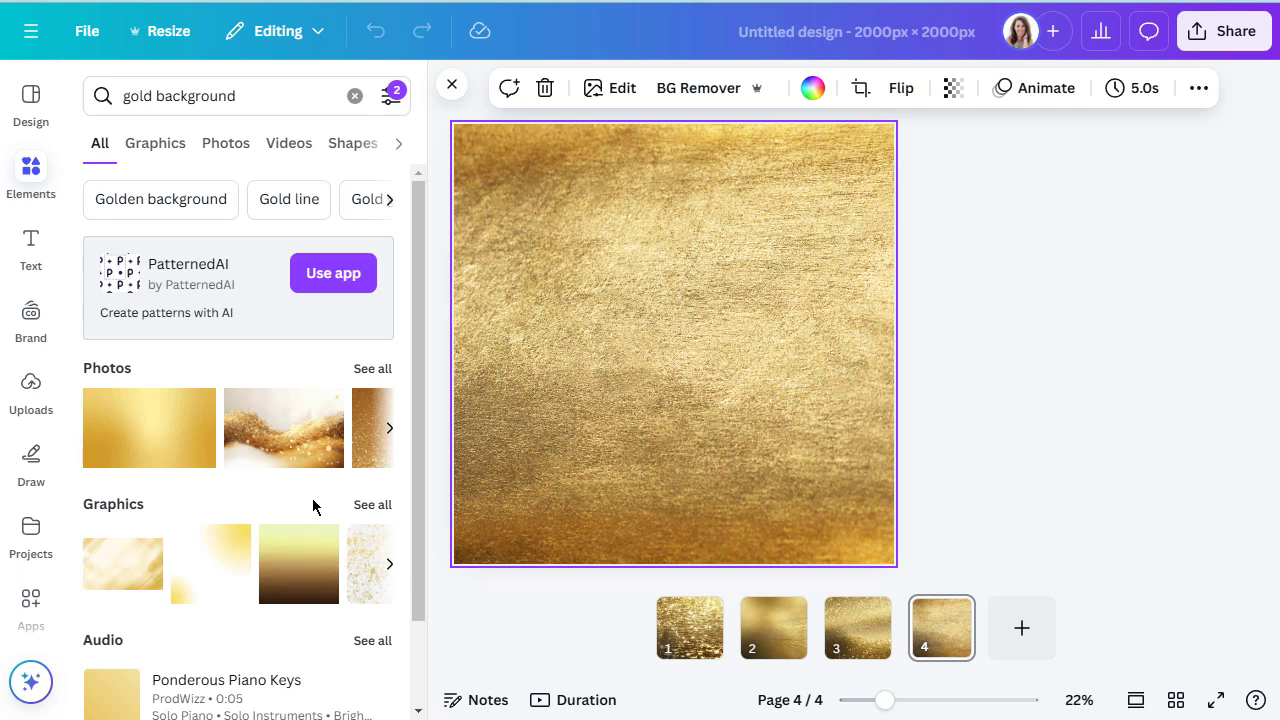
Show all 'gold background' Photos results and scroll through them.
click(366, 376)
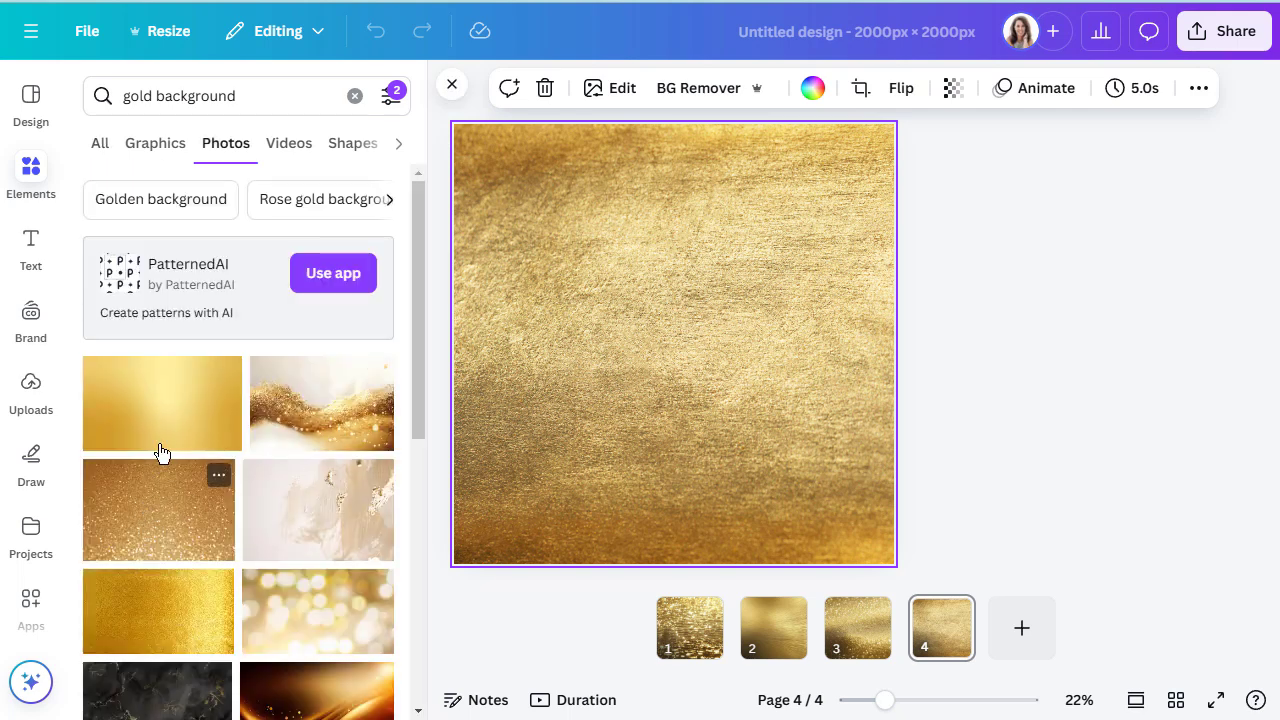
scroll(168, 599, down, 1)
scroll(168, 599, down, 4)
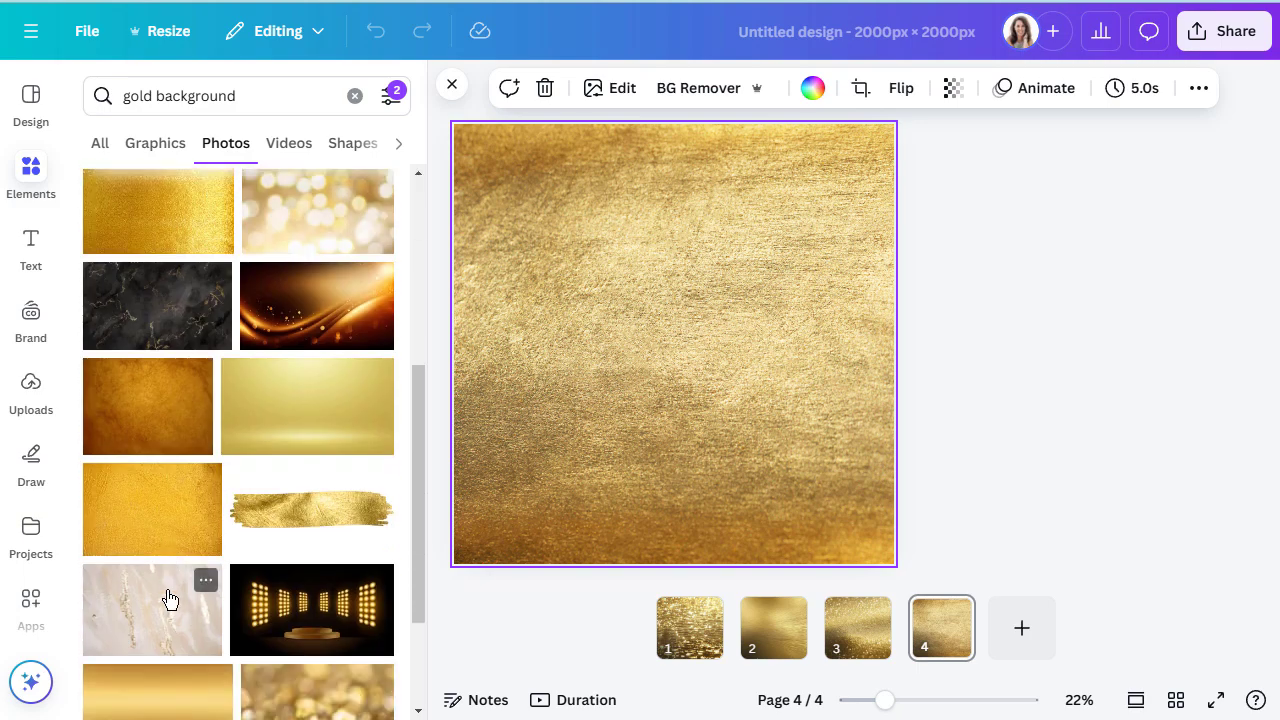
scroll(168, 599, down, 2)
scroll(168, 599, down, 3)
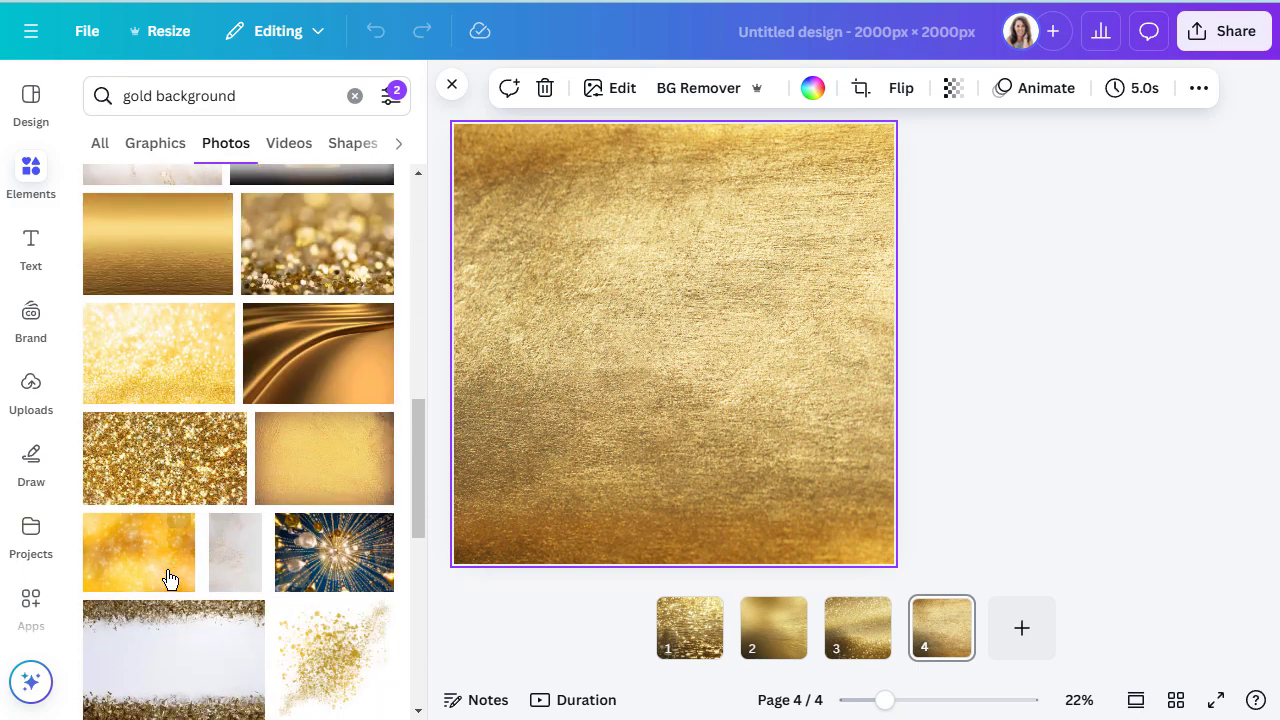
scroll(168, 578, up, 10)
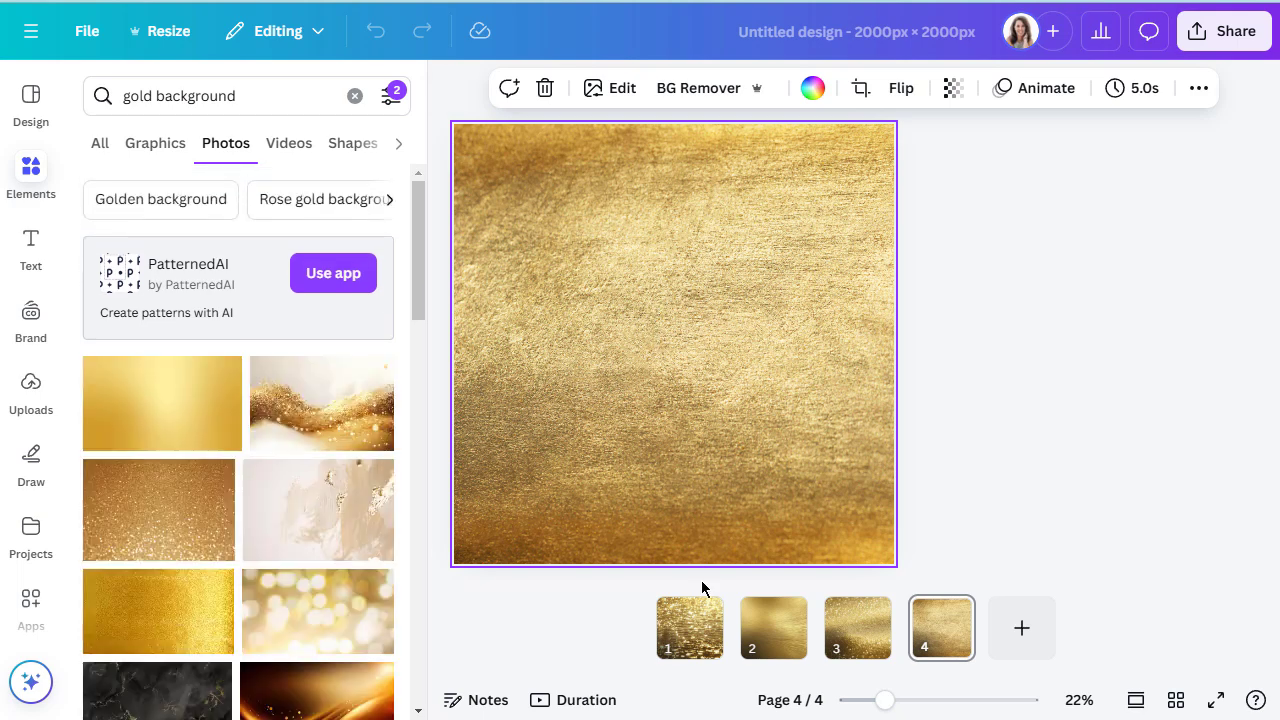
Compare the four gold texture pages, finishing on page 4's gold foil.
click(686, 634)
click(775, 630)
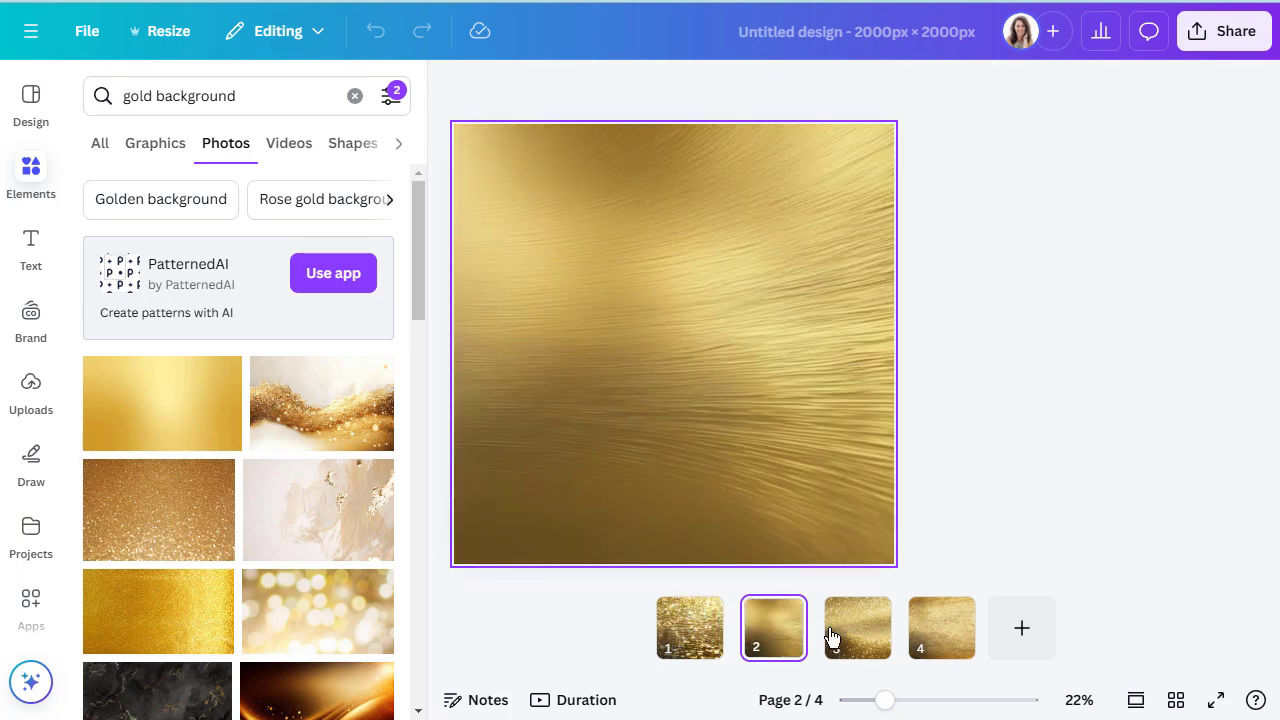
click(838, 636)
click(928, 645)
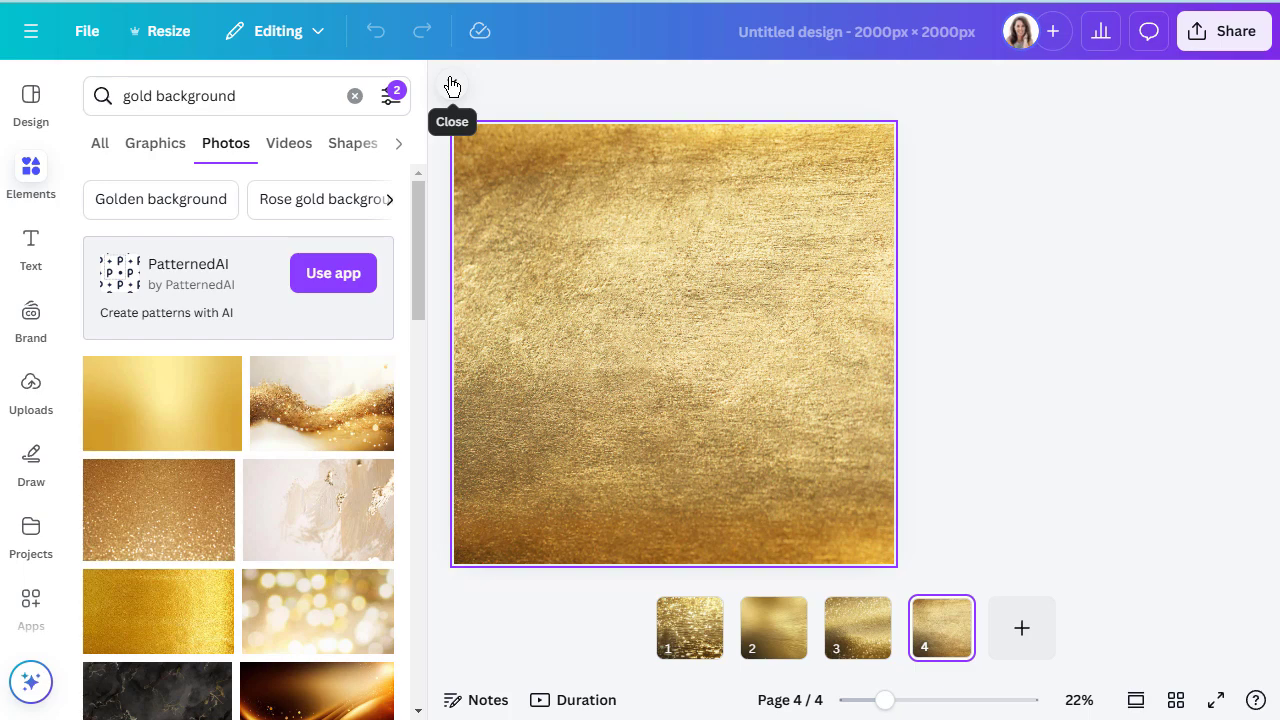
Close the gold background search and Share options, returning to the gold text design's page 1.
click(452, 86)
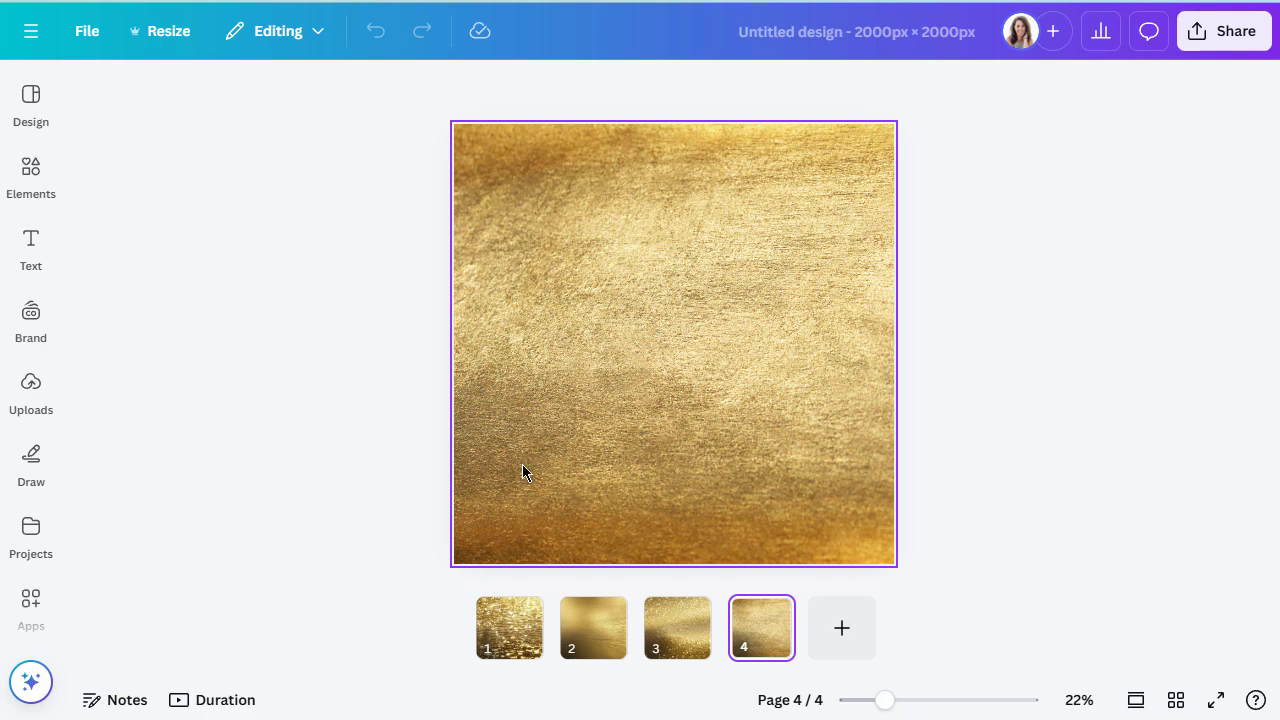
click(1237, 40)
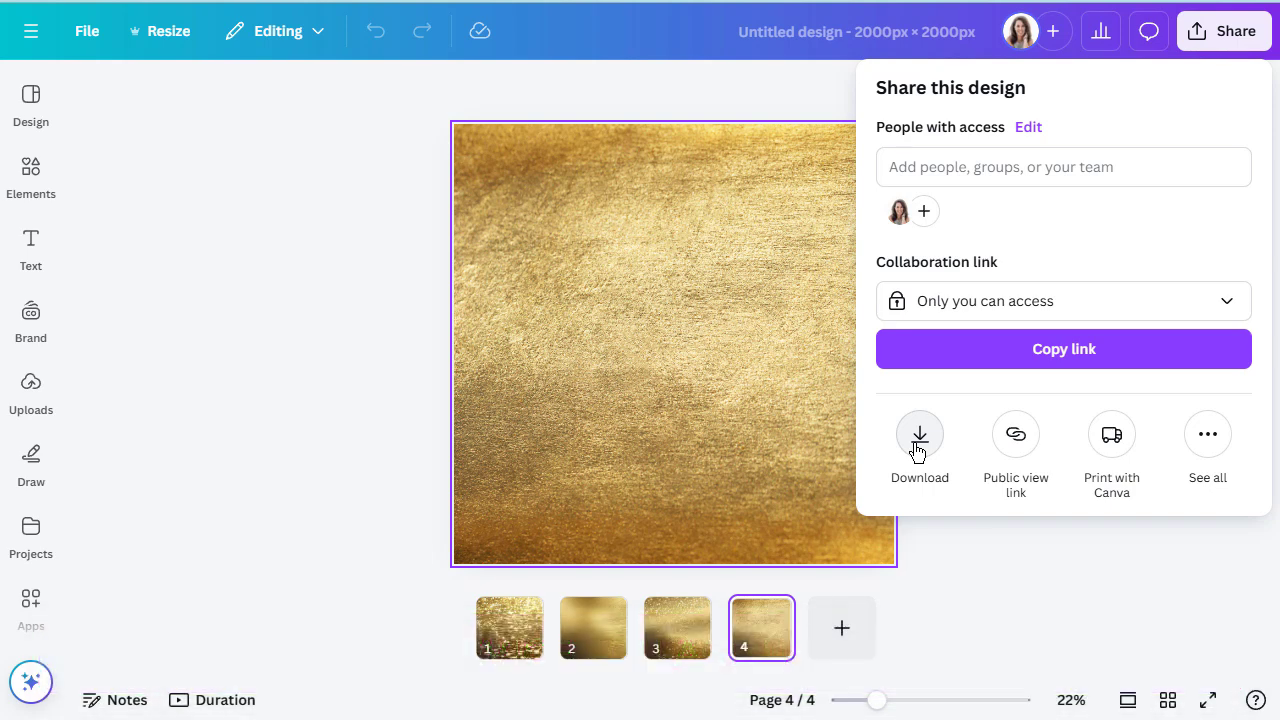
click(346, 393)
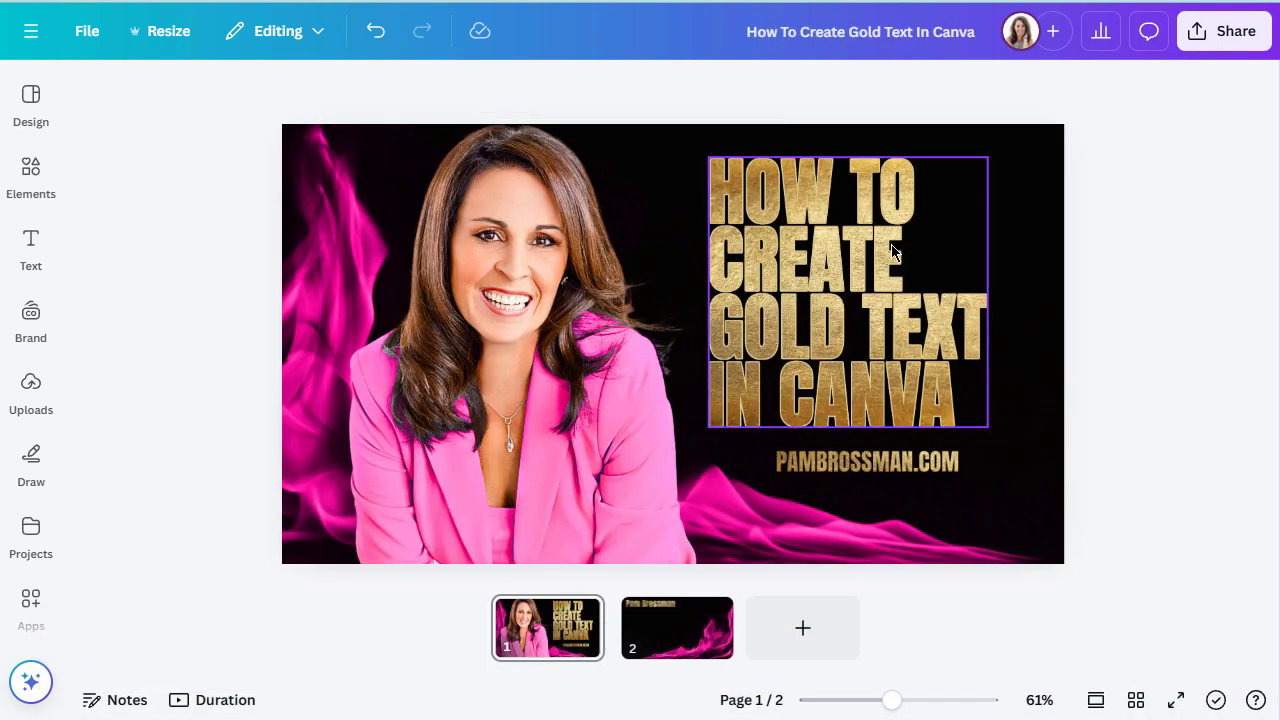
On flame page 2, resize the gold name signature slightly larger at the top-left.
key(Escape)
click(688, 648)
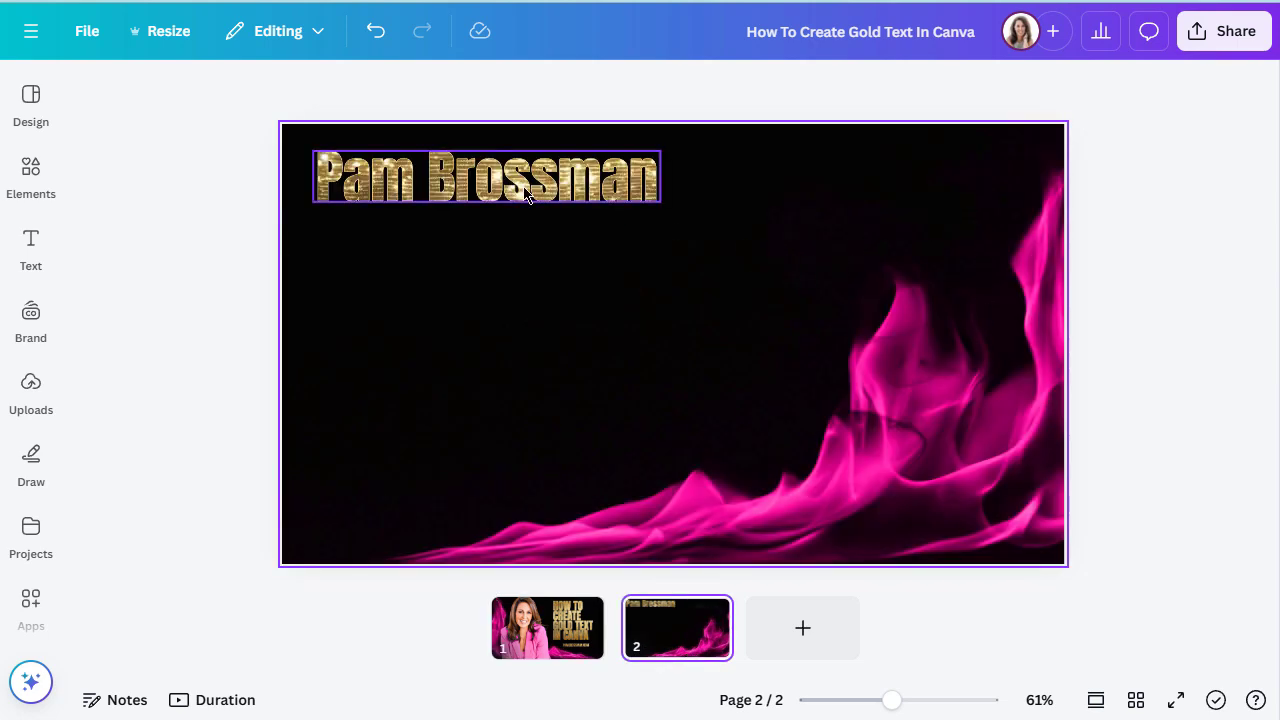
click(575, 200)
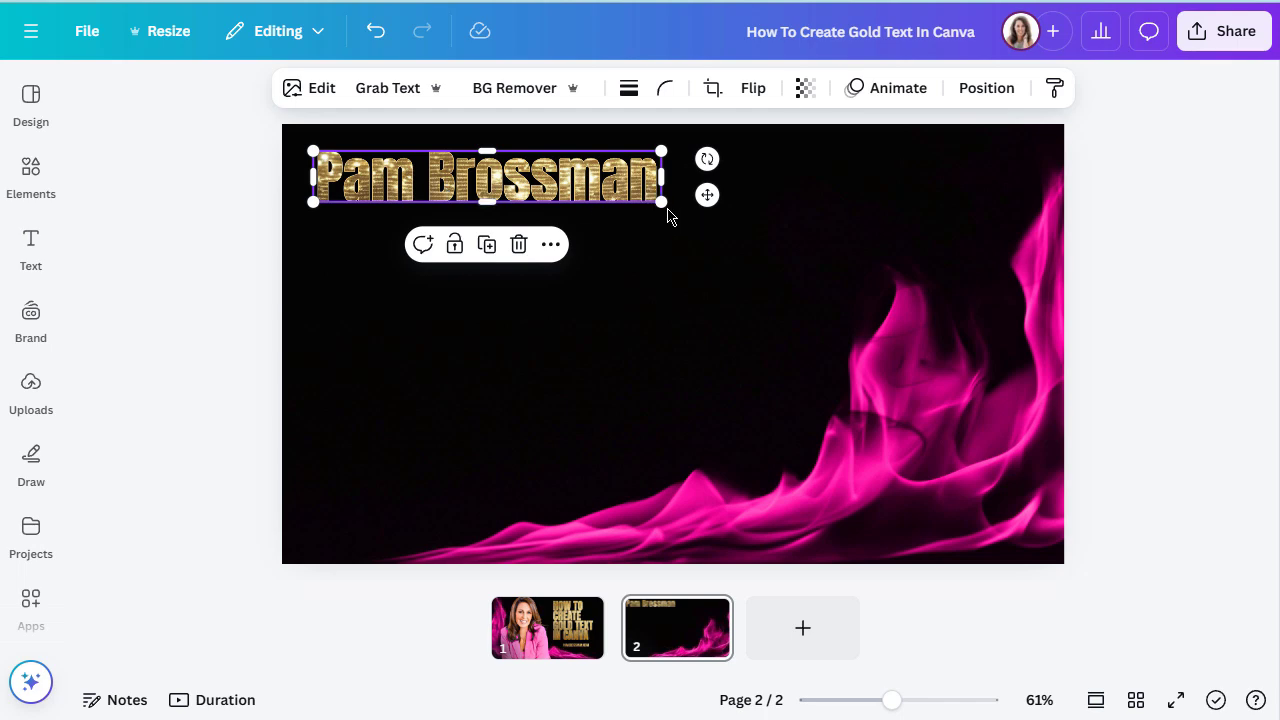
drag(661, 202, 780, 284)
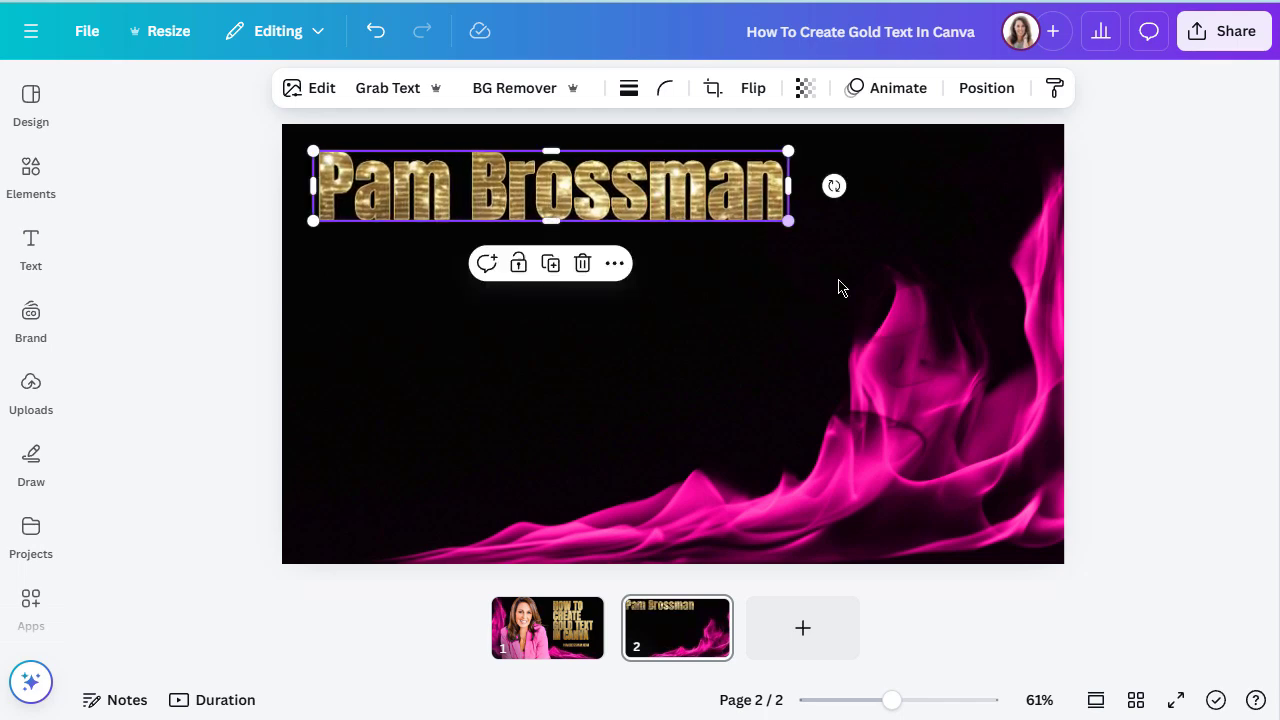
click(889, 268)
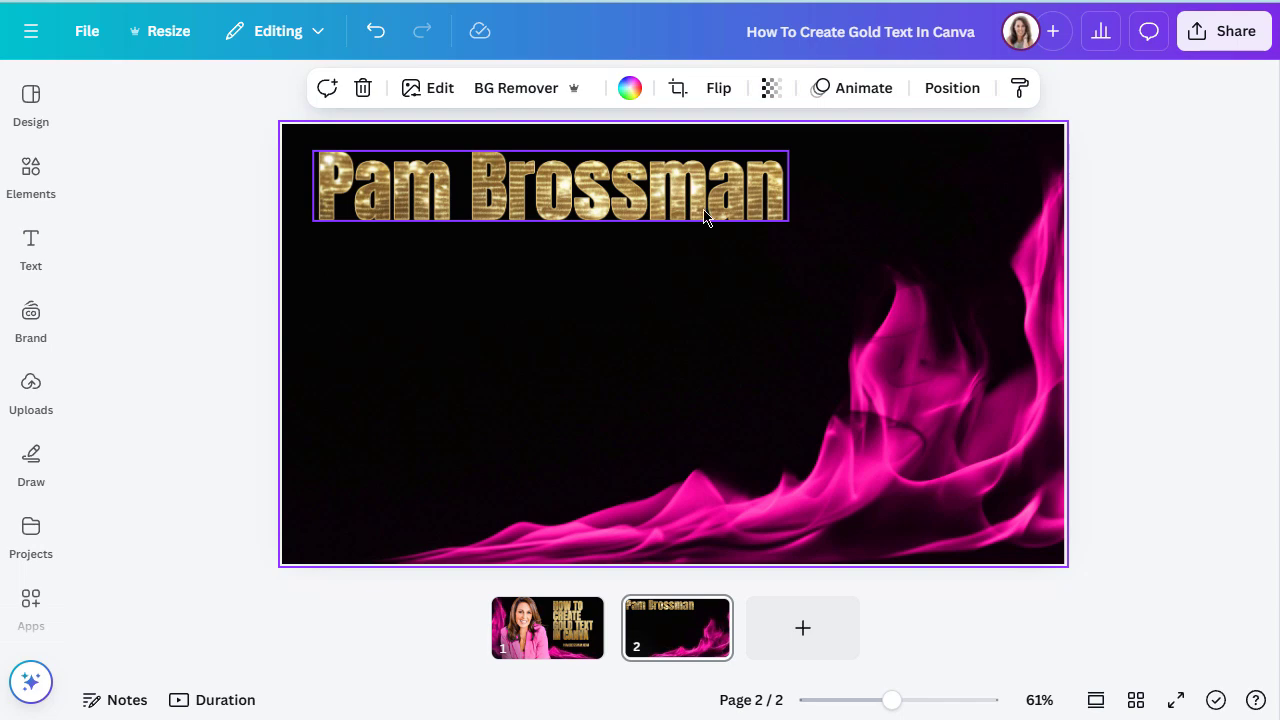
click(768, 218)
drag(790, 220, 696, 214)
click(641, 315)
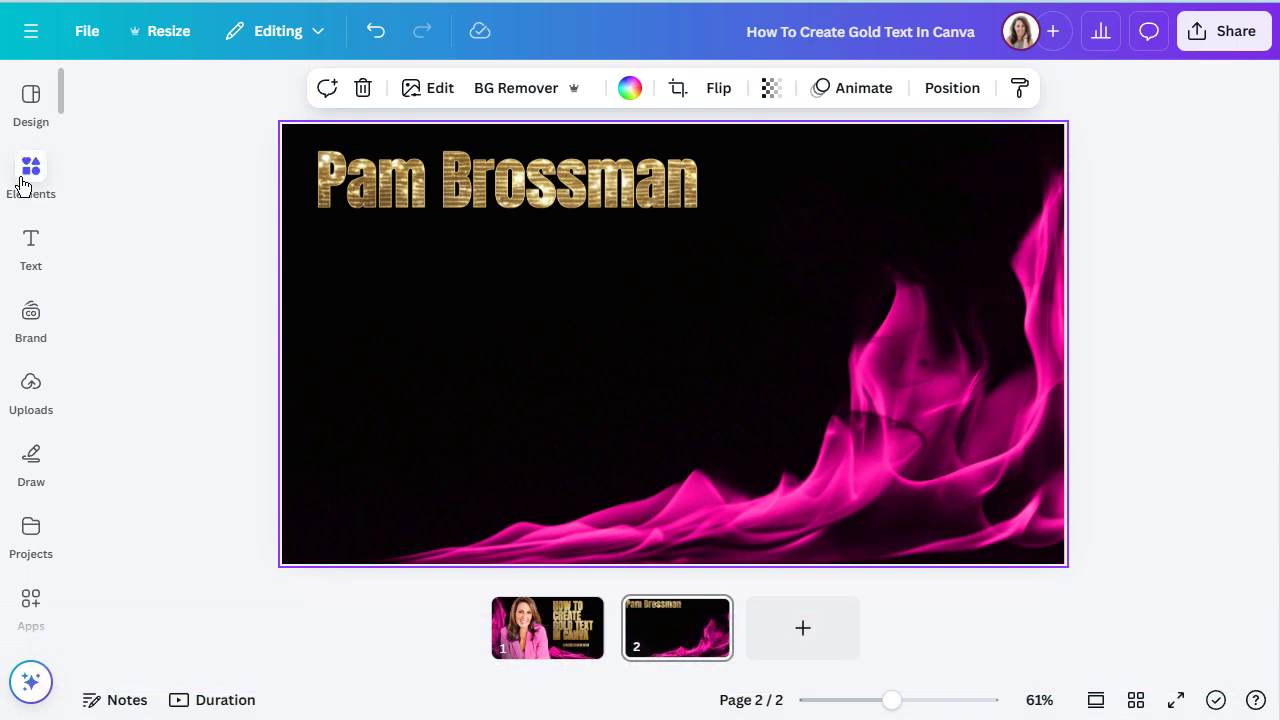
Show the Your apps list in the Apps panel, including TypeCutOut.
scroll(30, 330, down, 1)
click(33, 360)
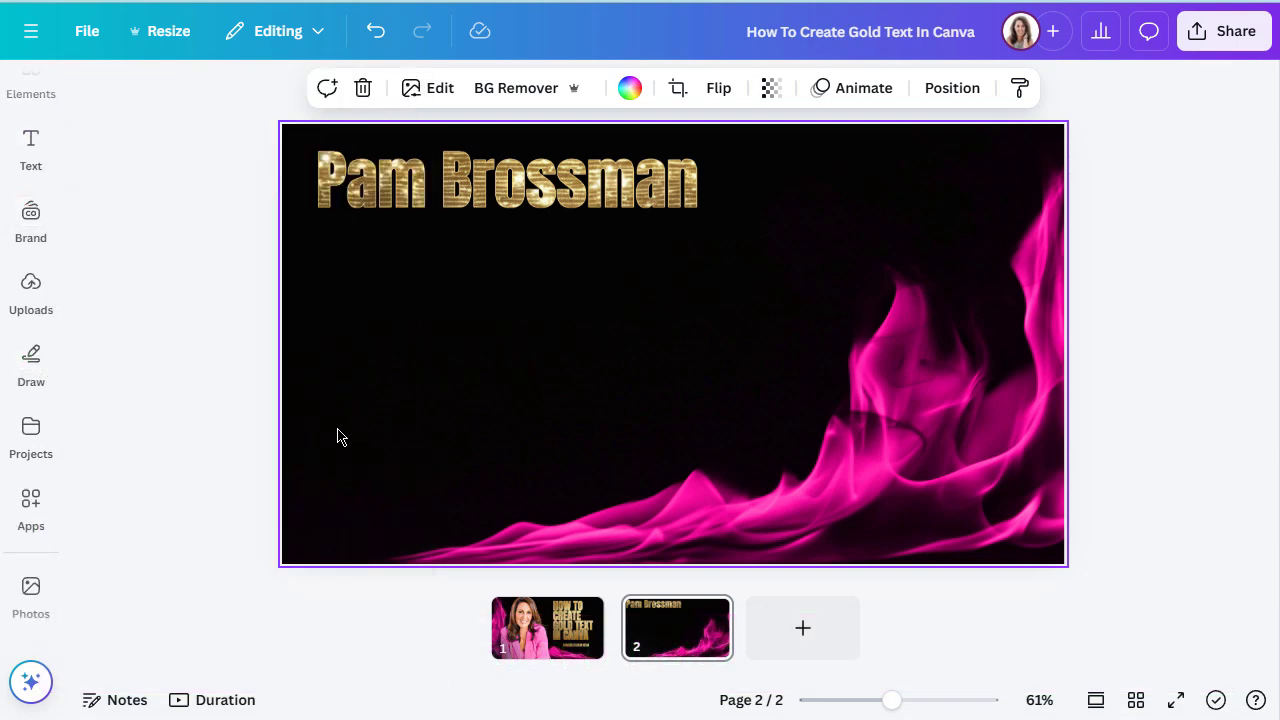
click(31, 508)
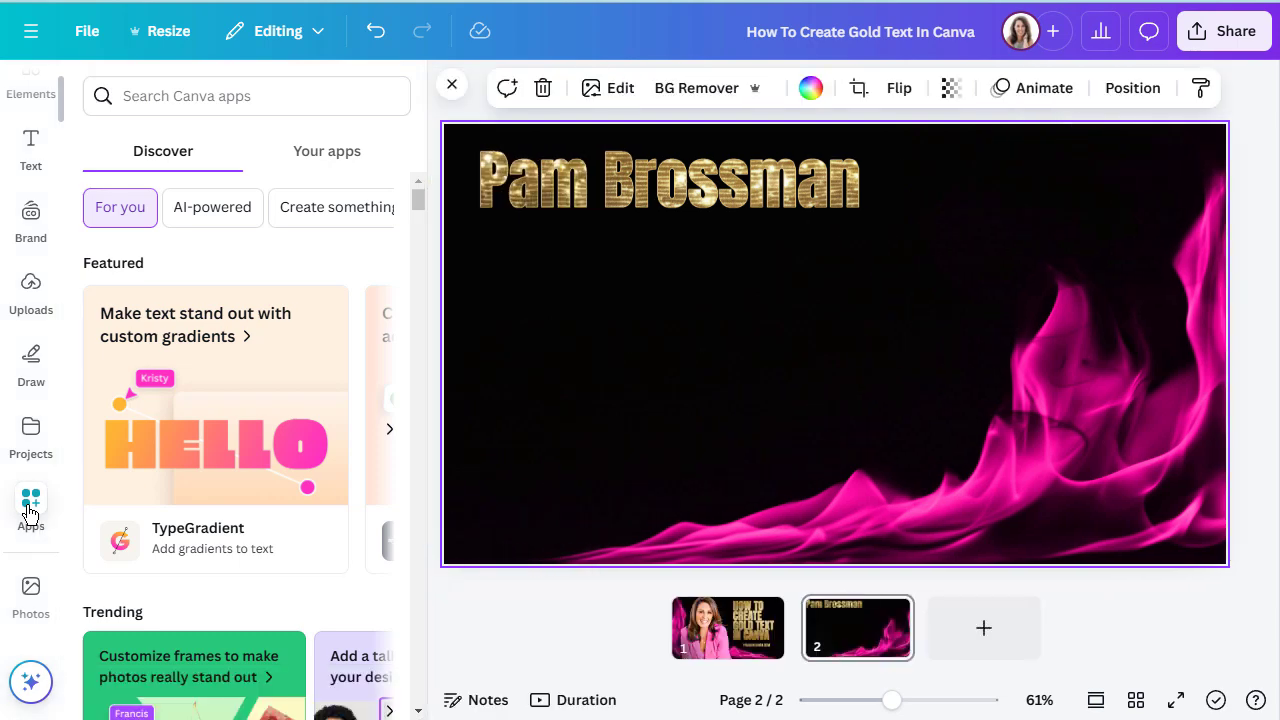
click(320, 157)
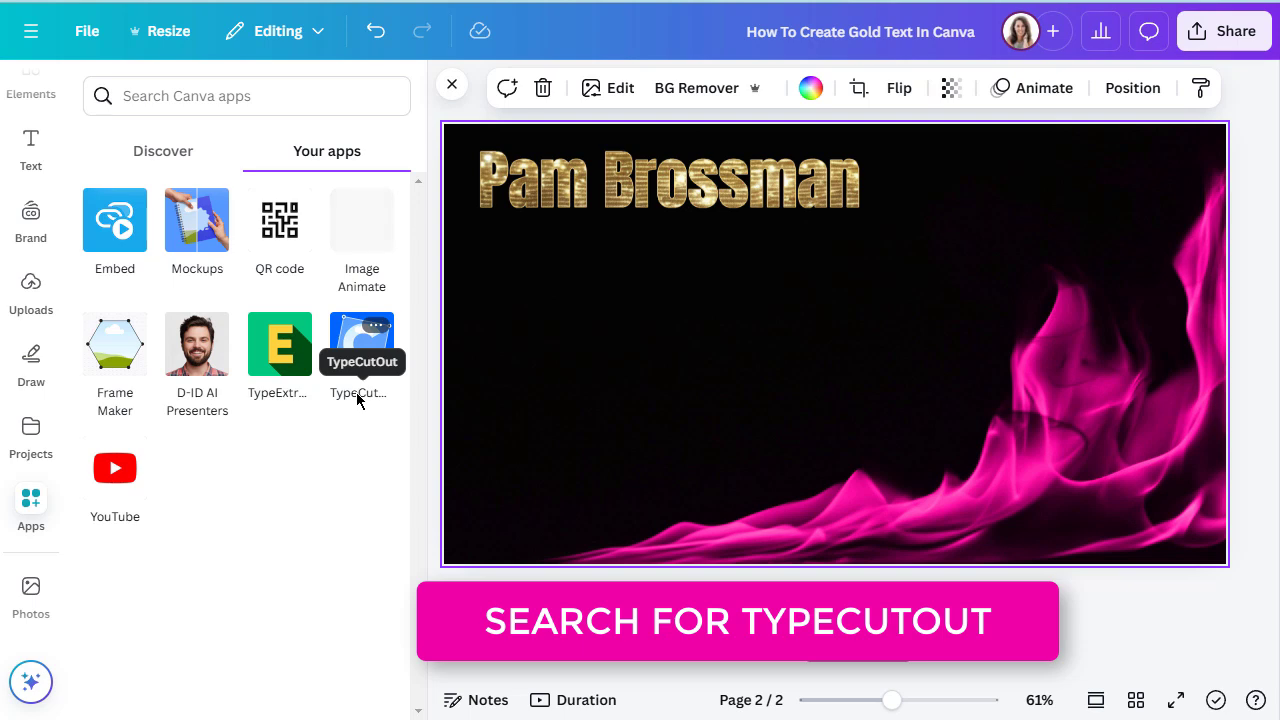
Search the apps for 'typecutout' and pick TypeCutOut from the suggestions.
click(150, 155)
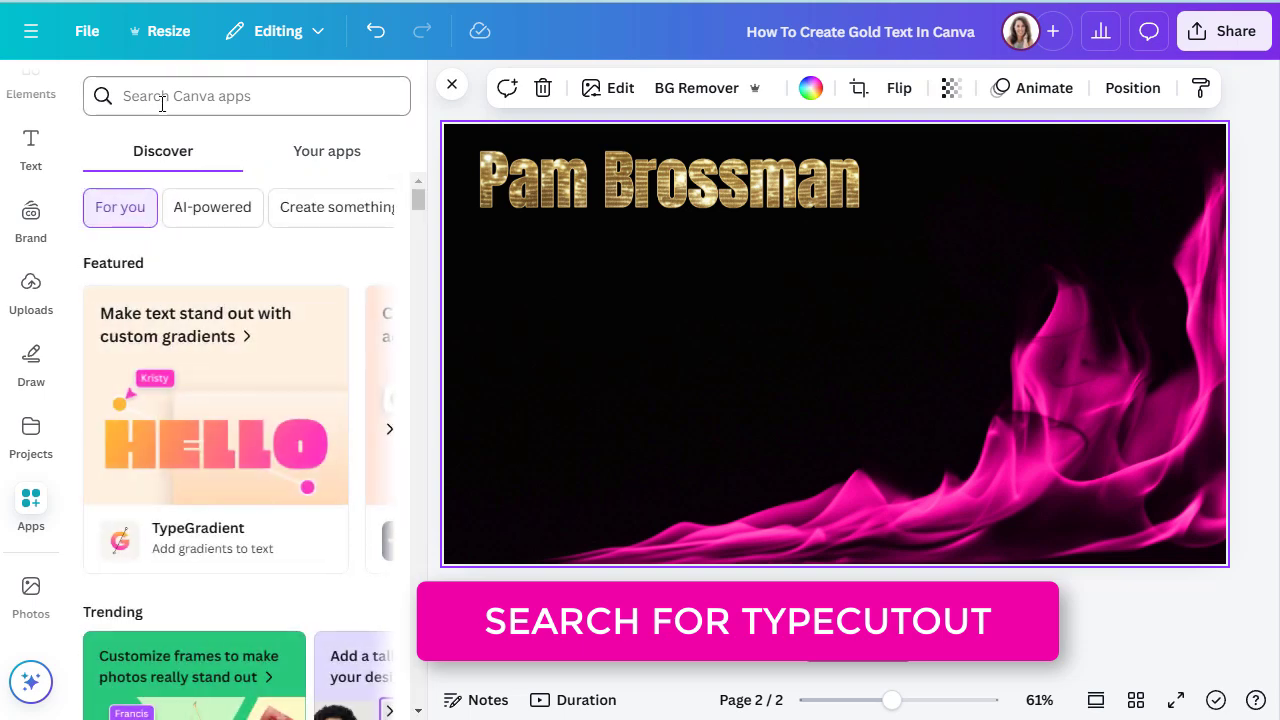
click(172, 96)
text(typecut out)
key(Return)
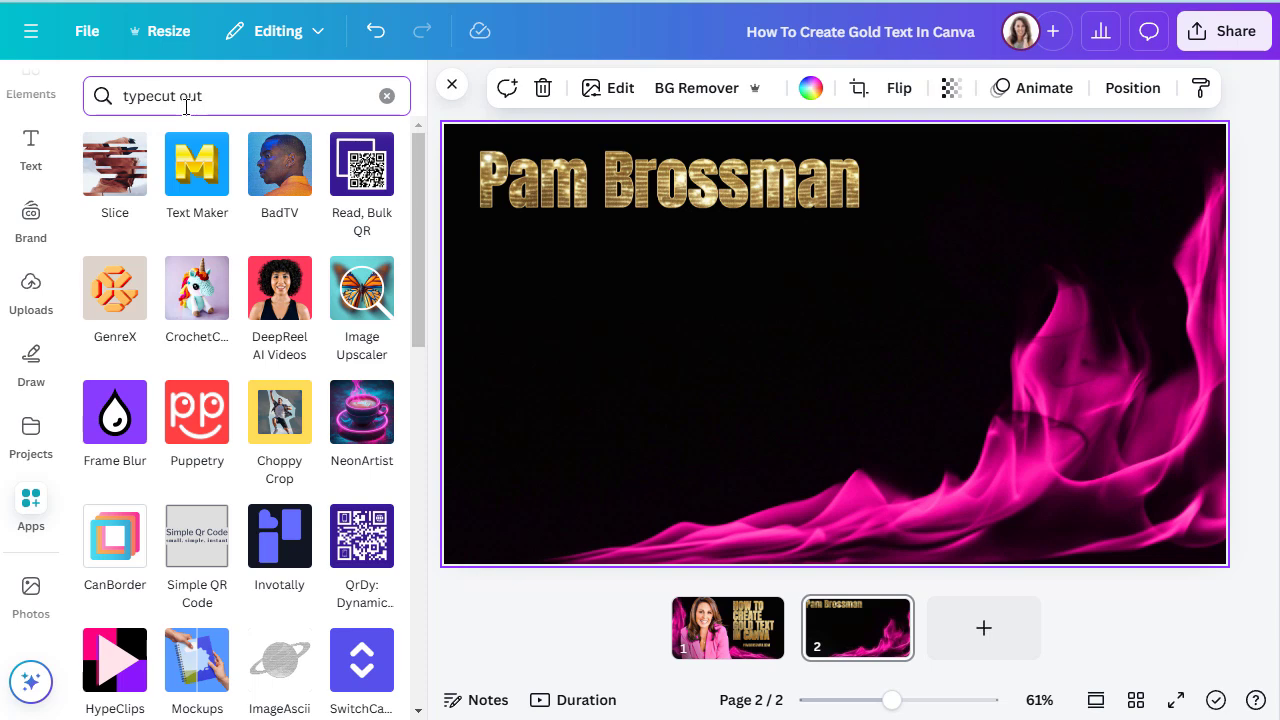
click(182, 104)
key(BackSpace)
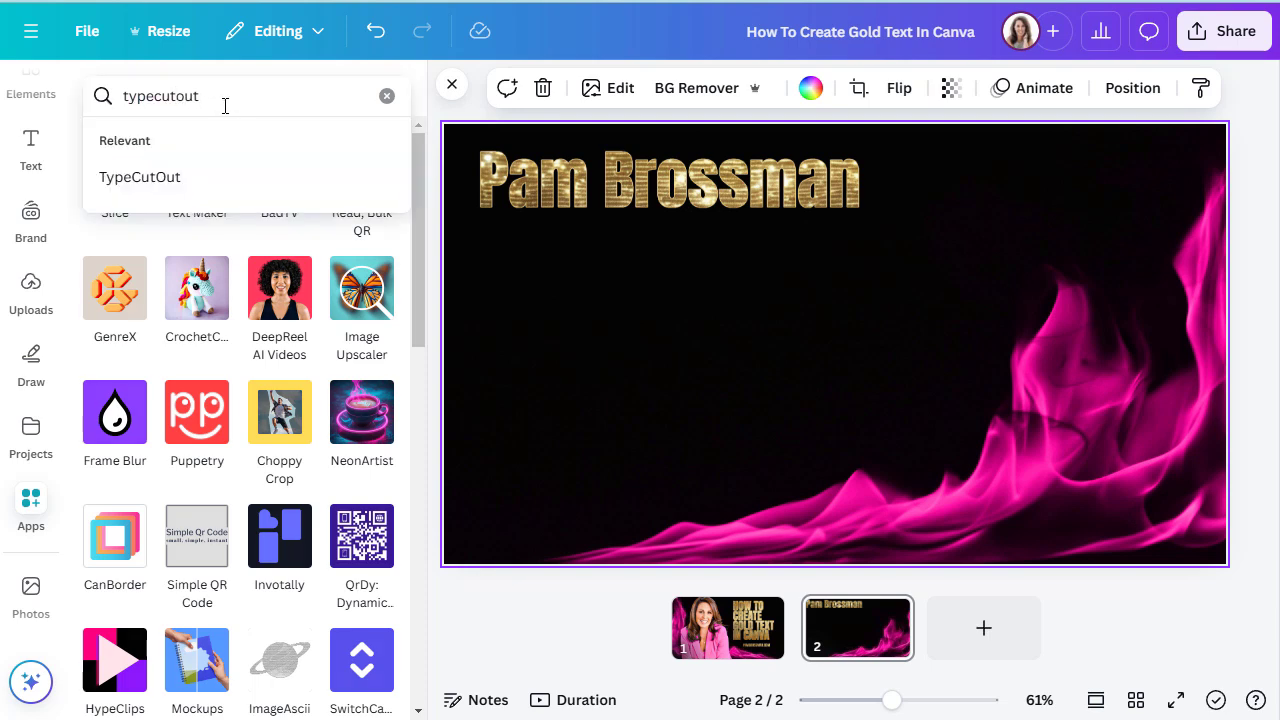
click(190, 181)
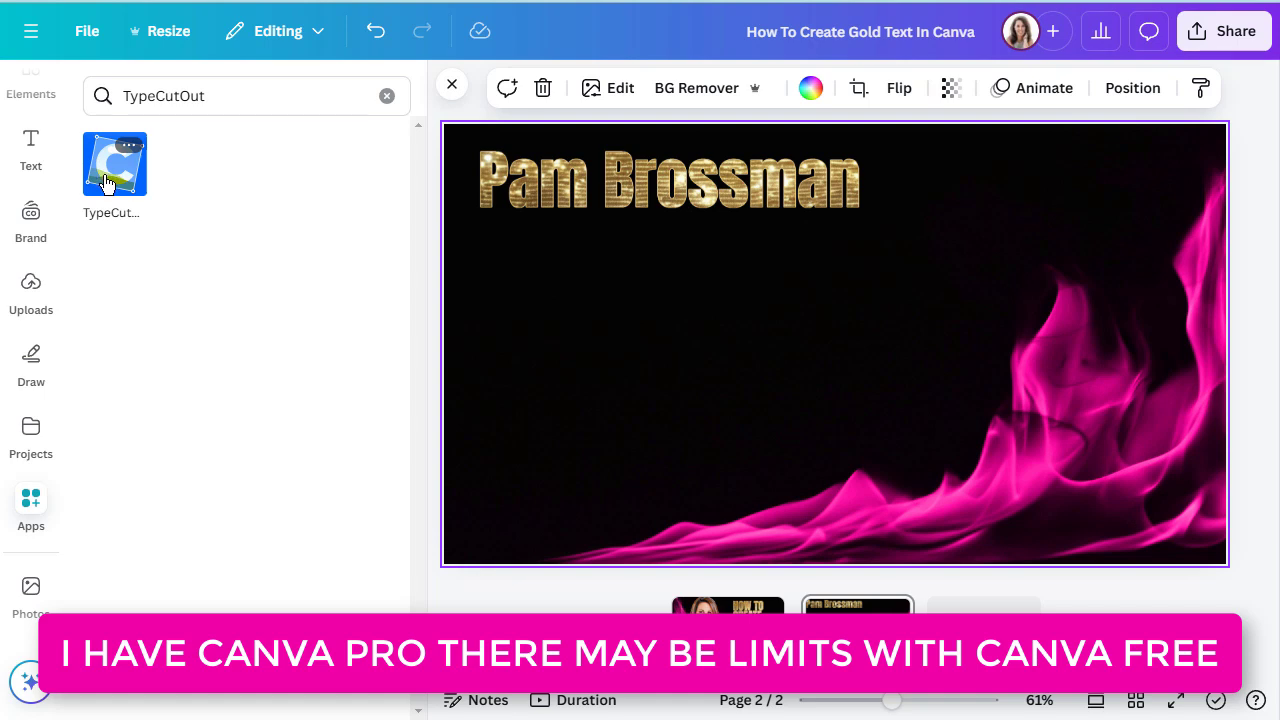
Launch TypeCutOut from Your apps, showing its 'GOOD VIBES.' sample in Geologica Bold.
click(387, 96)
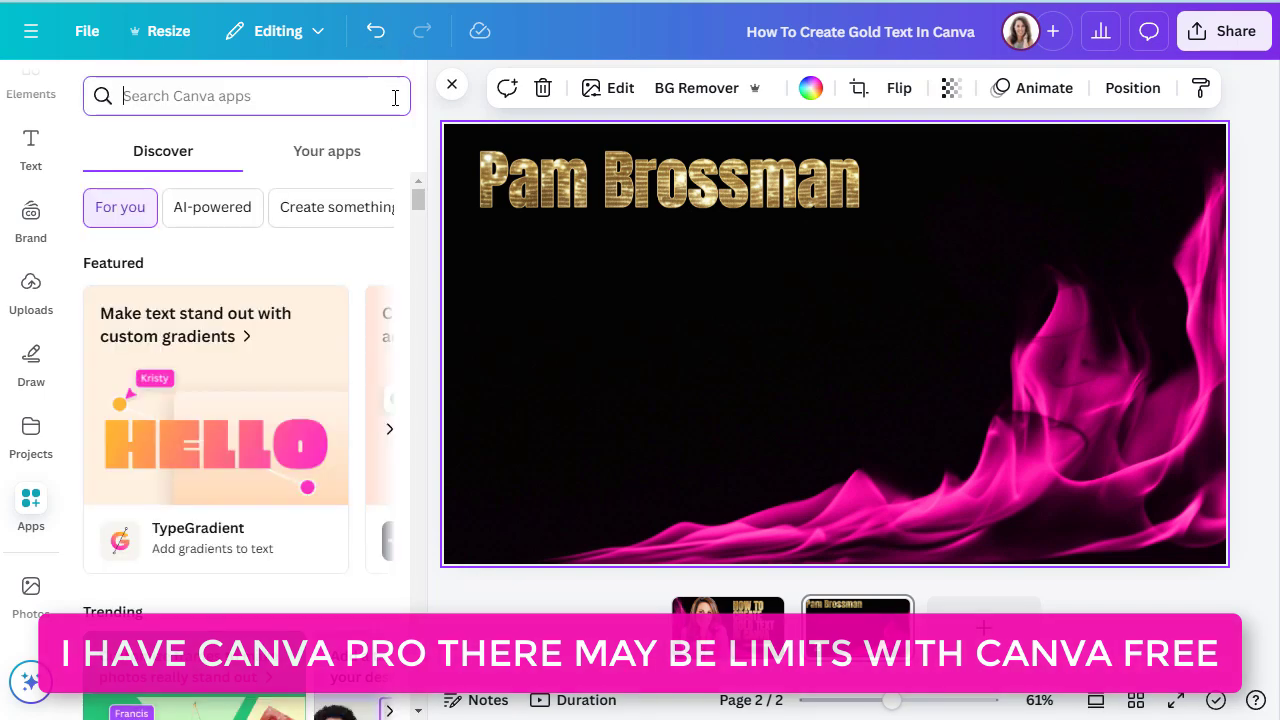
click(325, 157)
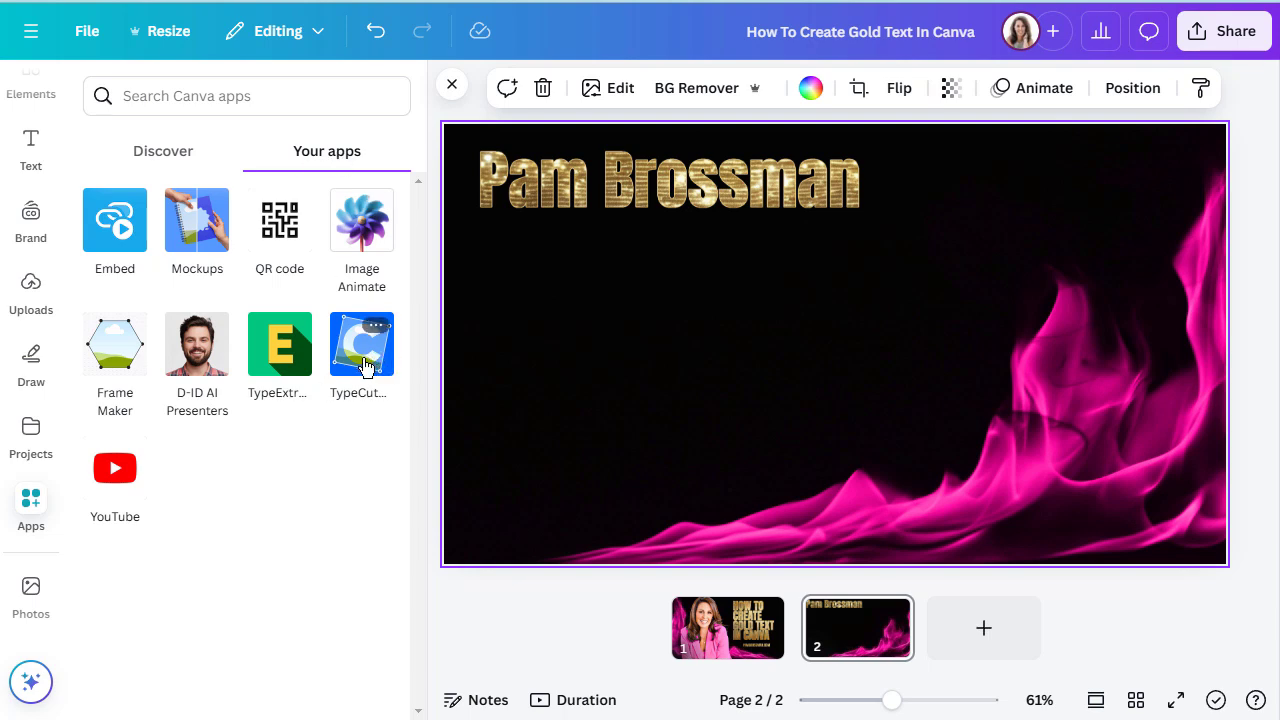
click(365, 366)
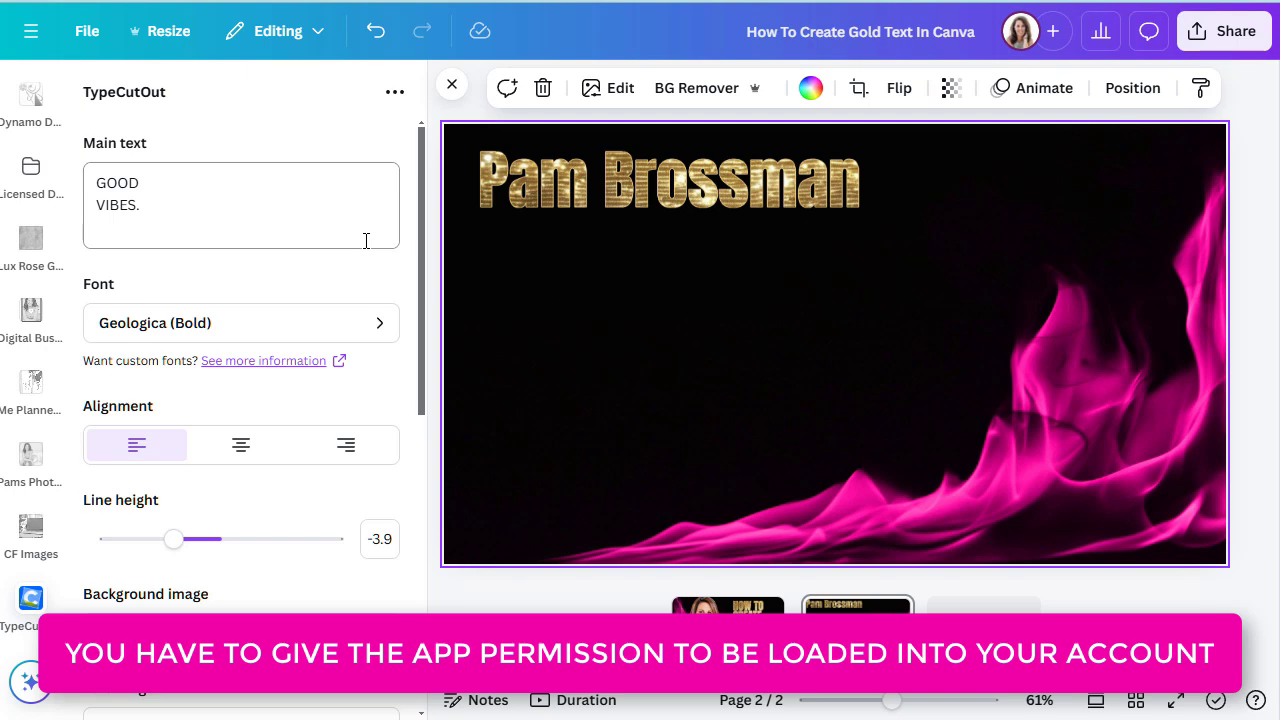
scroll(271, 474, down, 10)
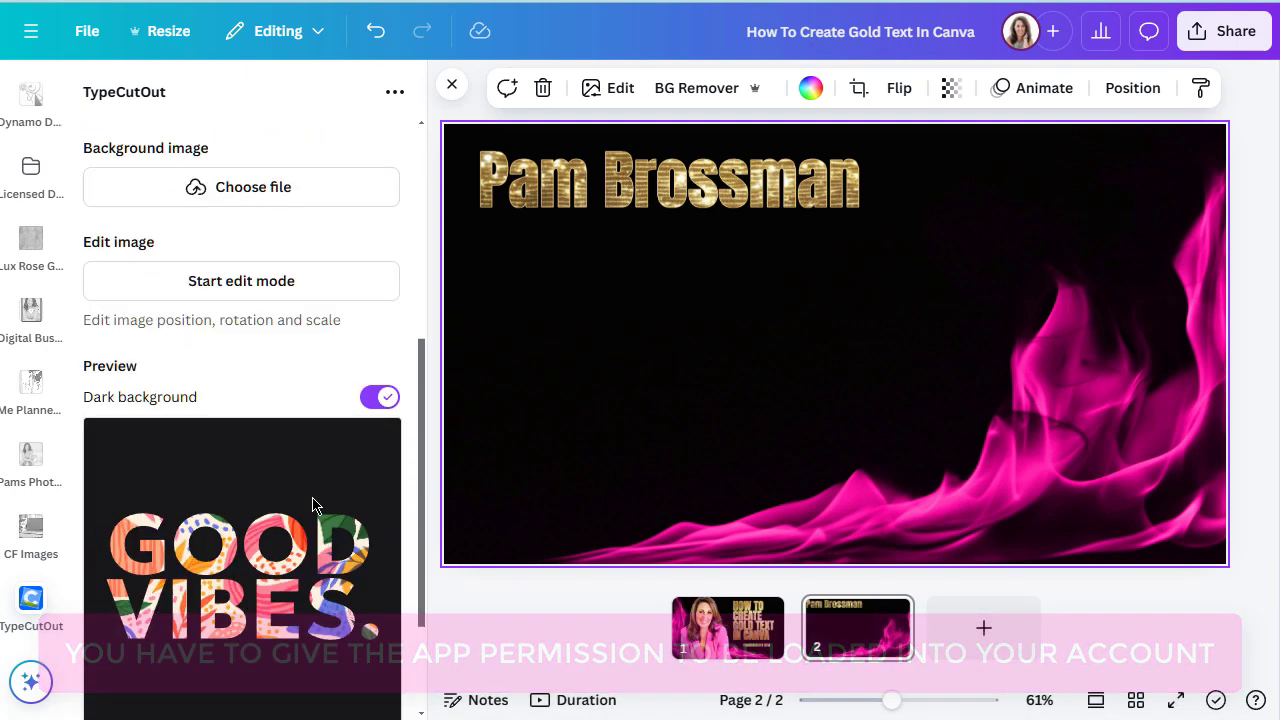
scroll(370, 385, up, 10)
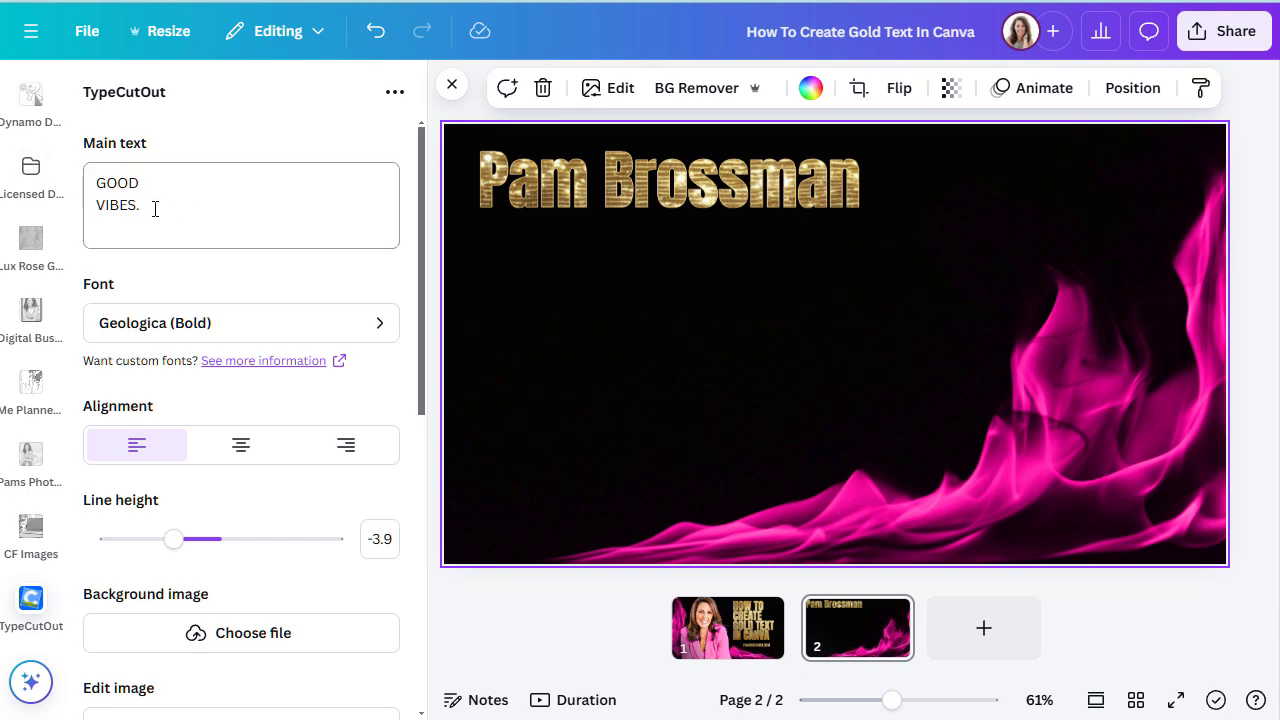
Replace 'GOOD VIBES.' with 'Gold Text Effect', broken into three lines: Gold / Text / Effect.
drag(155, 209, 95, 184)
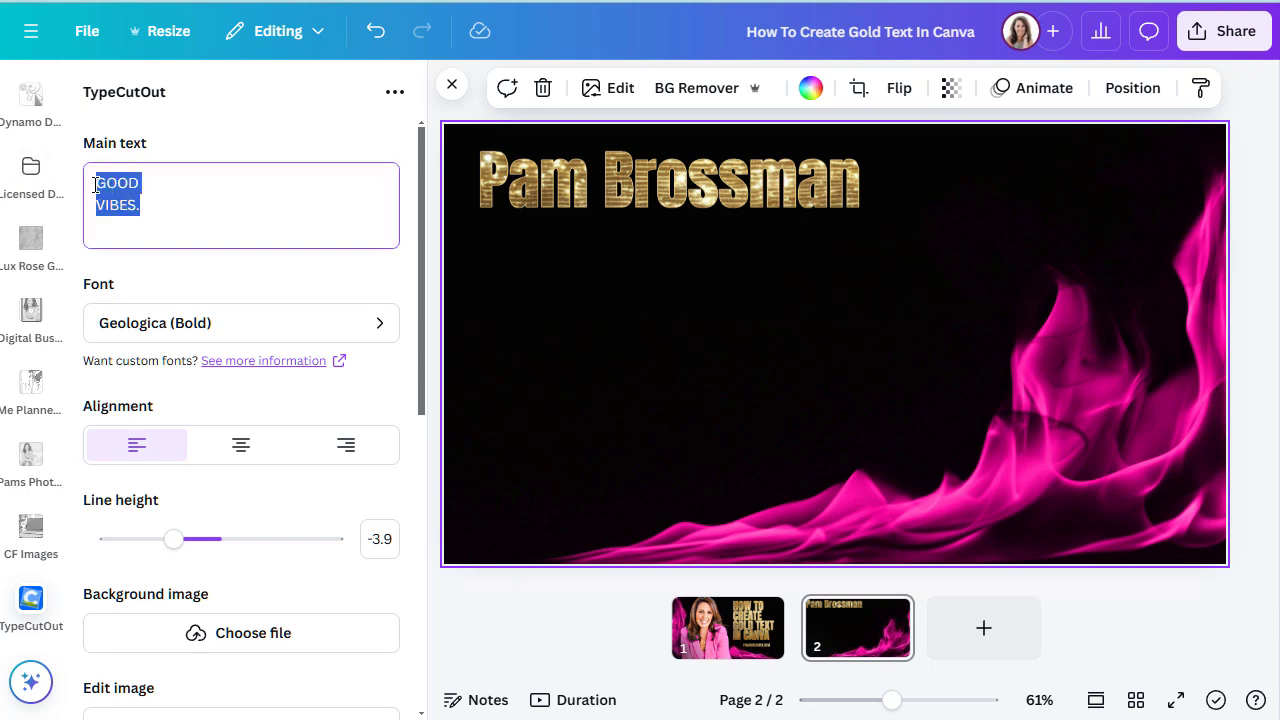
text(Gold T)
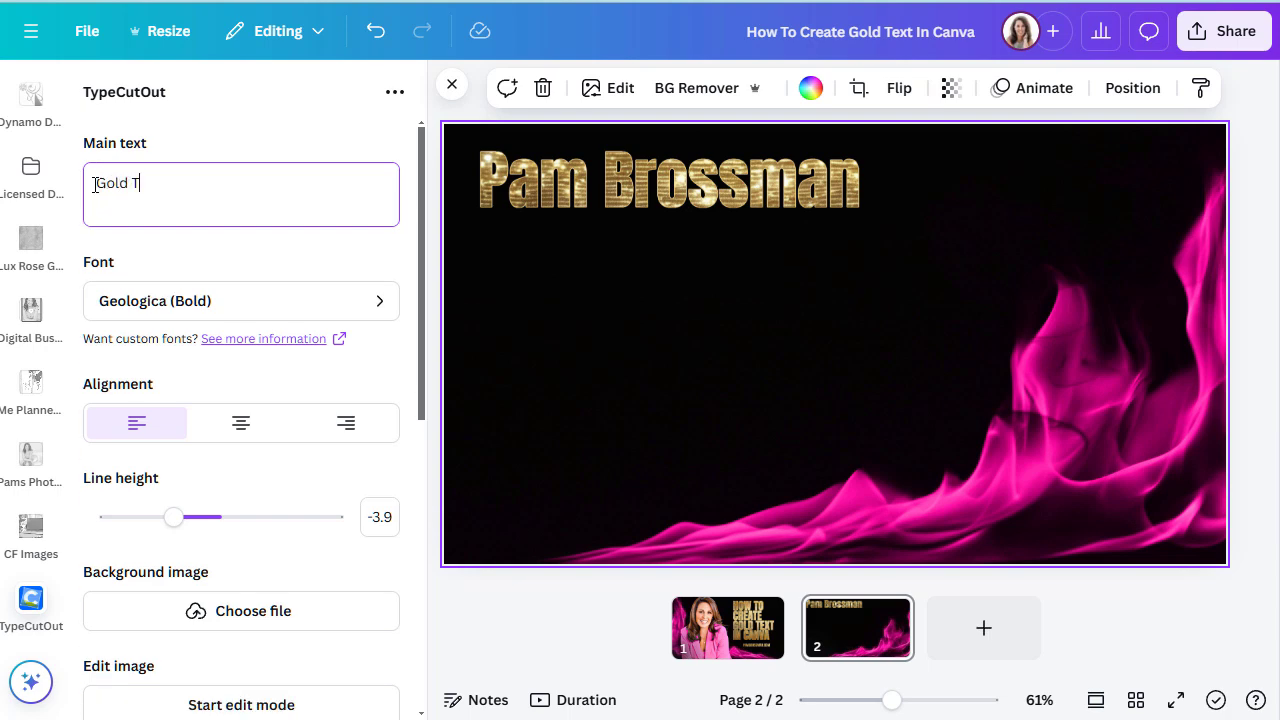
text(ext Effect)
click(132, 183)
key(Return)
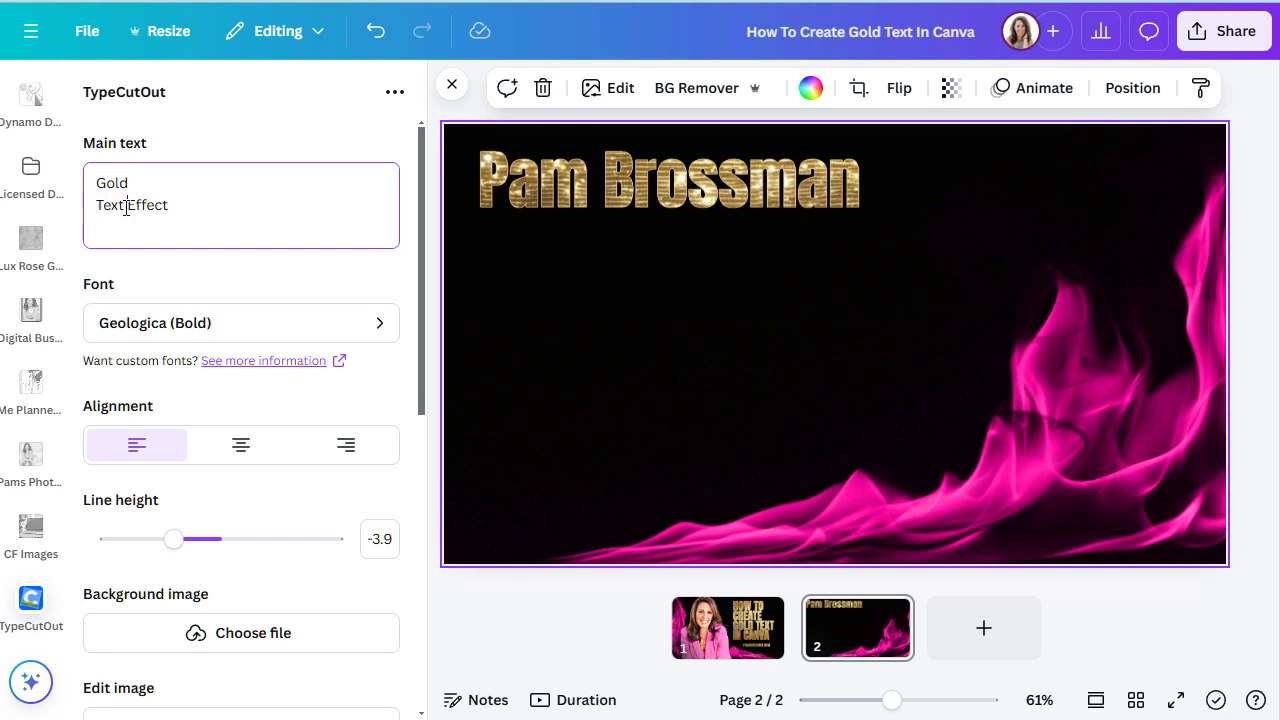
click(126, 206)
key(Return)
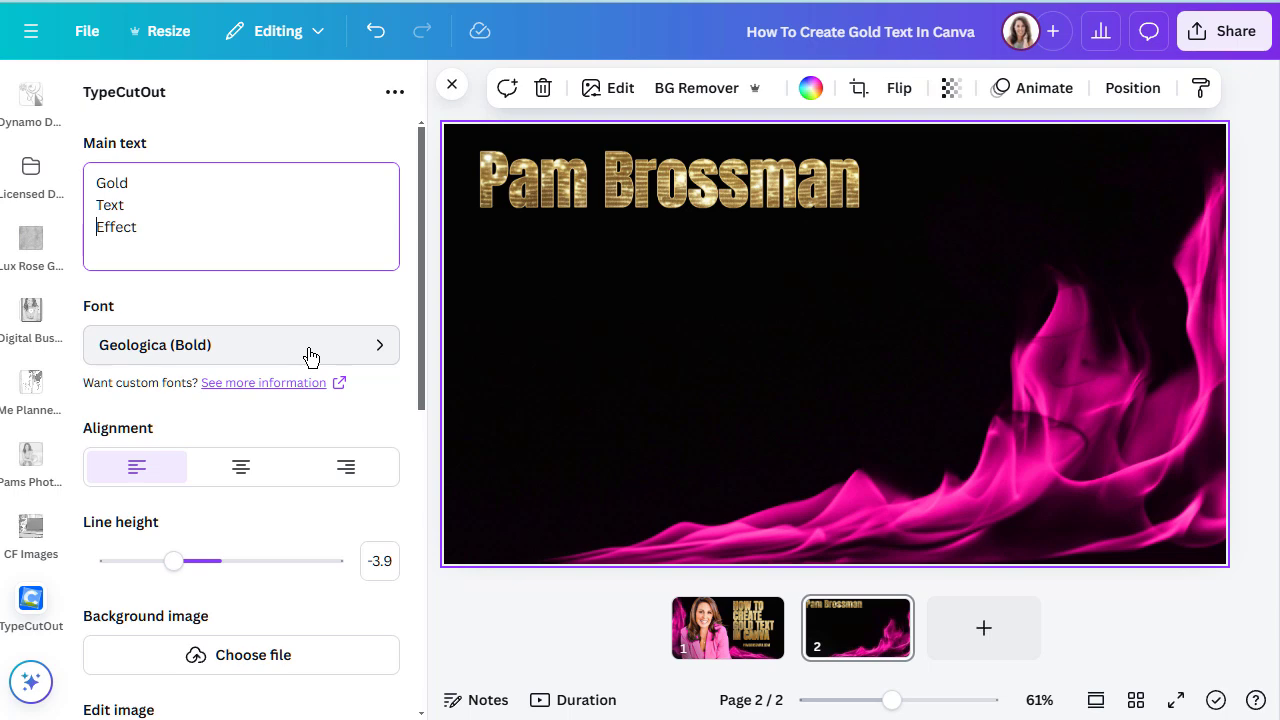
Choose Anton (Regular) from the font list for the three-line cutout text.
click(310, 356)
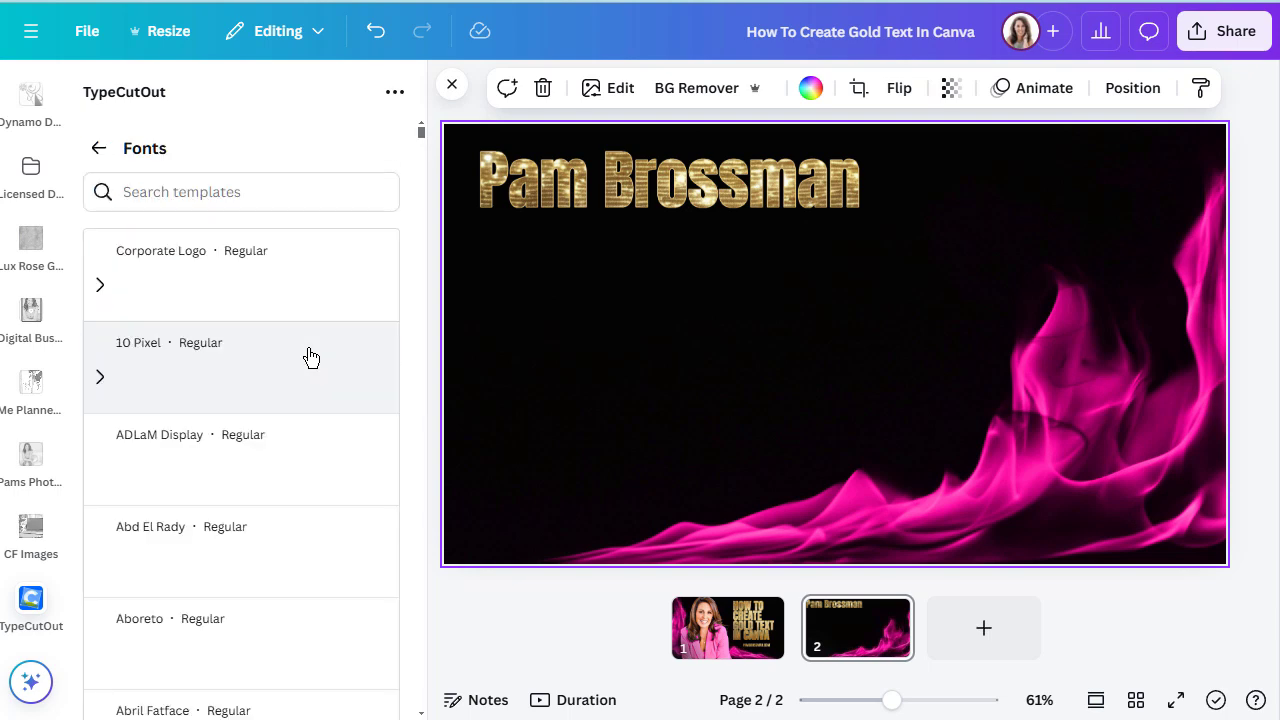
scroll(310, 356, down, 4)
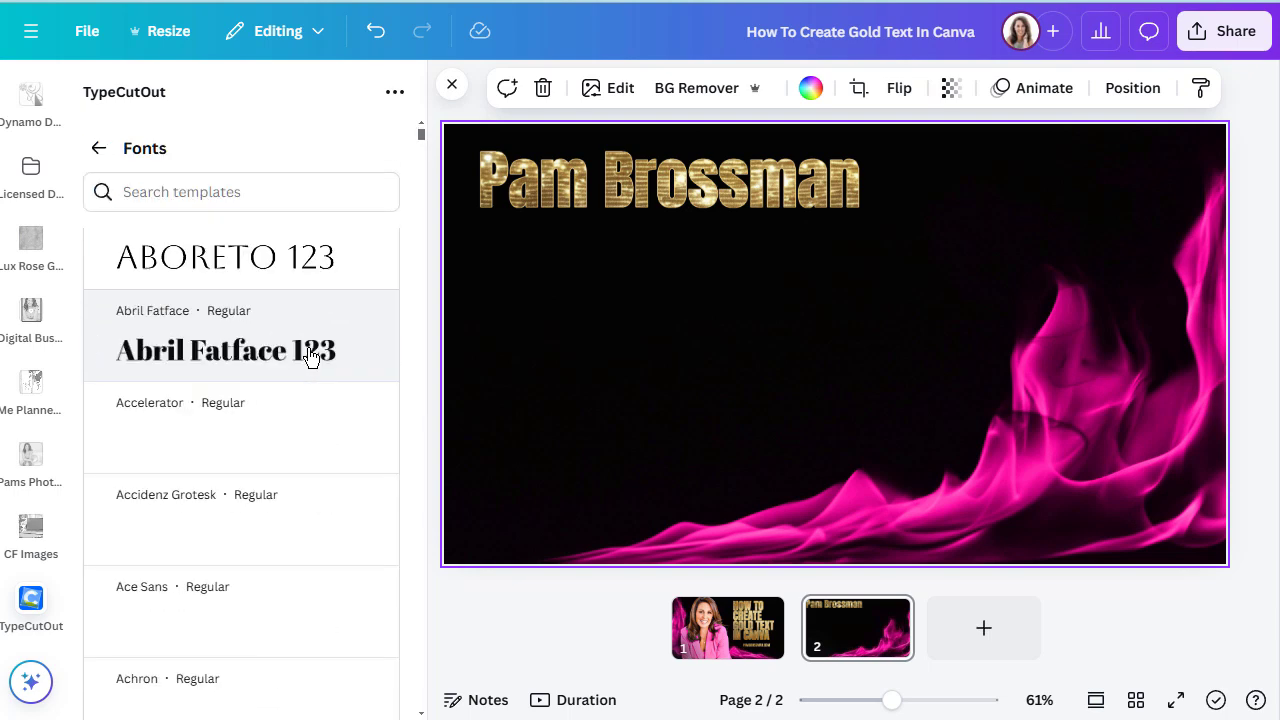
scroll(310, 356, down, 4)
scroll(310, 356, down, 4)
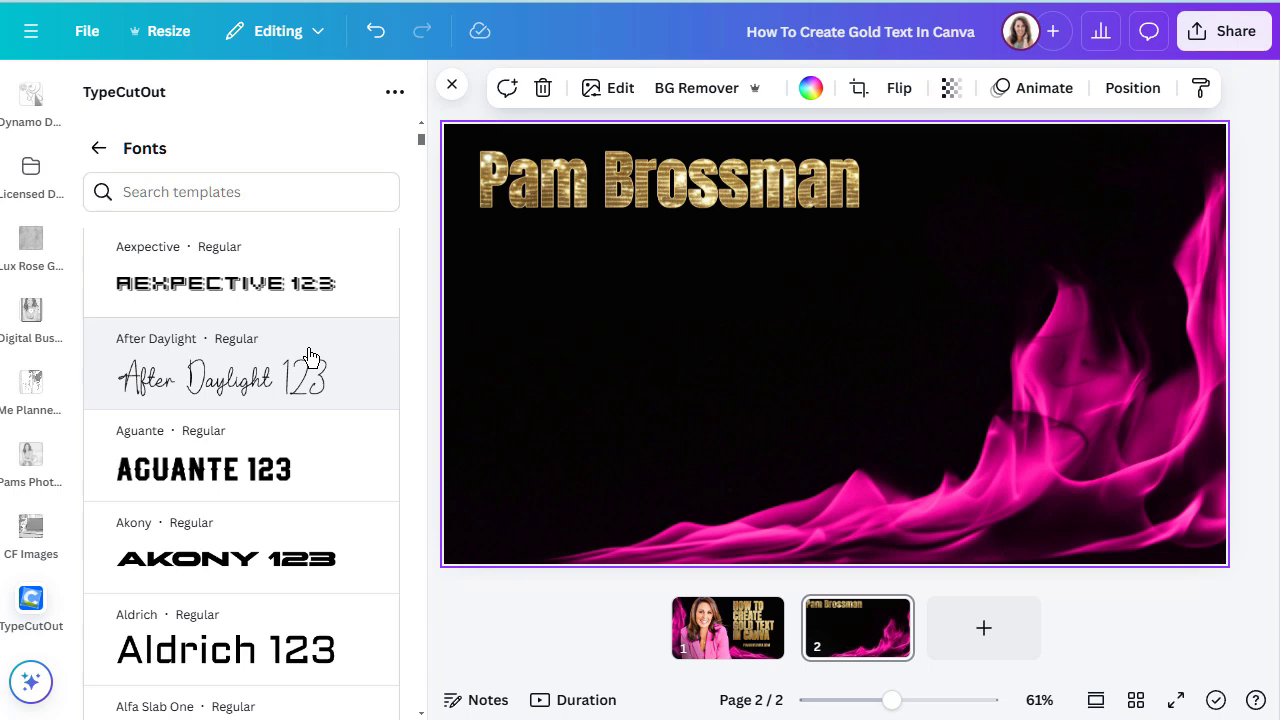
scroll(310, 356, down, 4)
scroll(310, 356, down, 4)
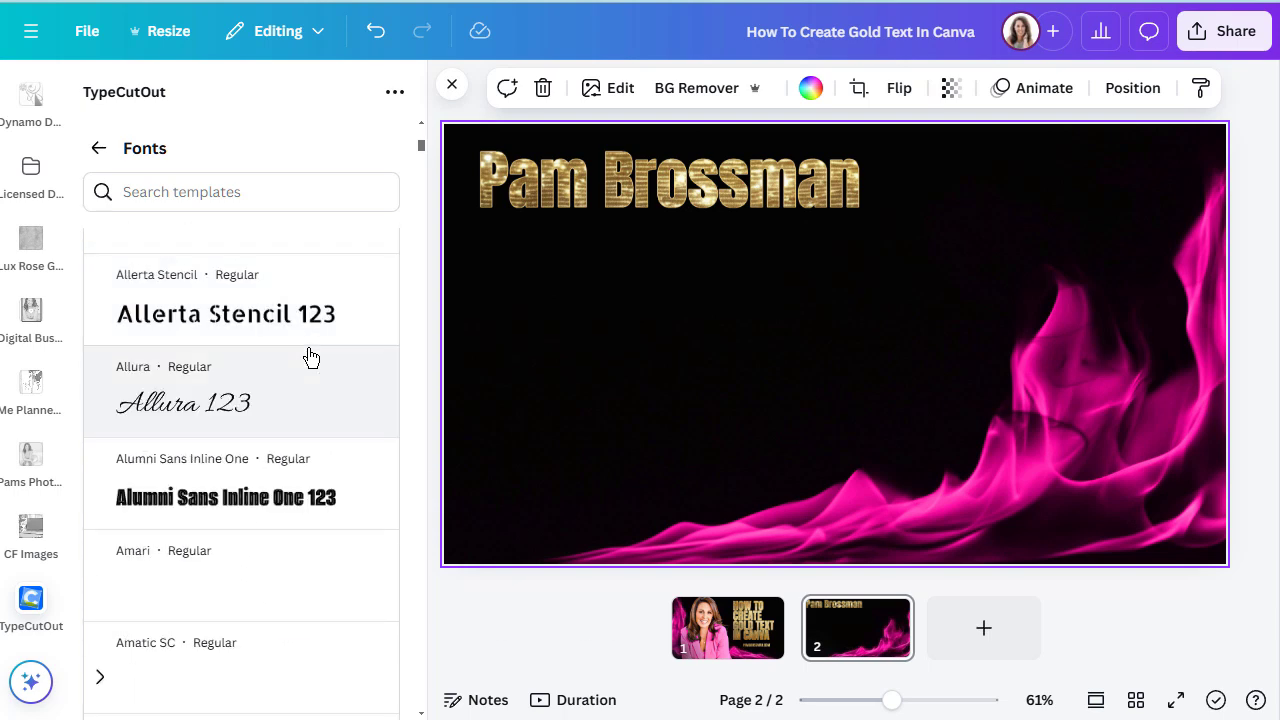
scroll(310, 356, down, 4)
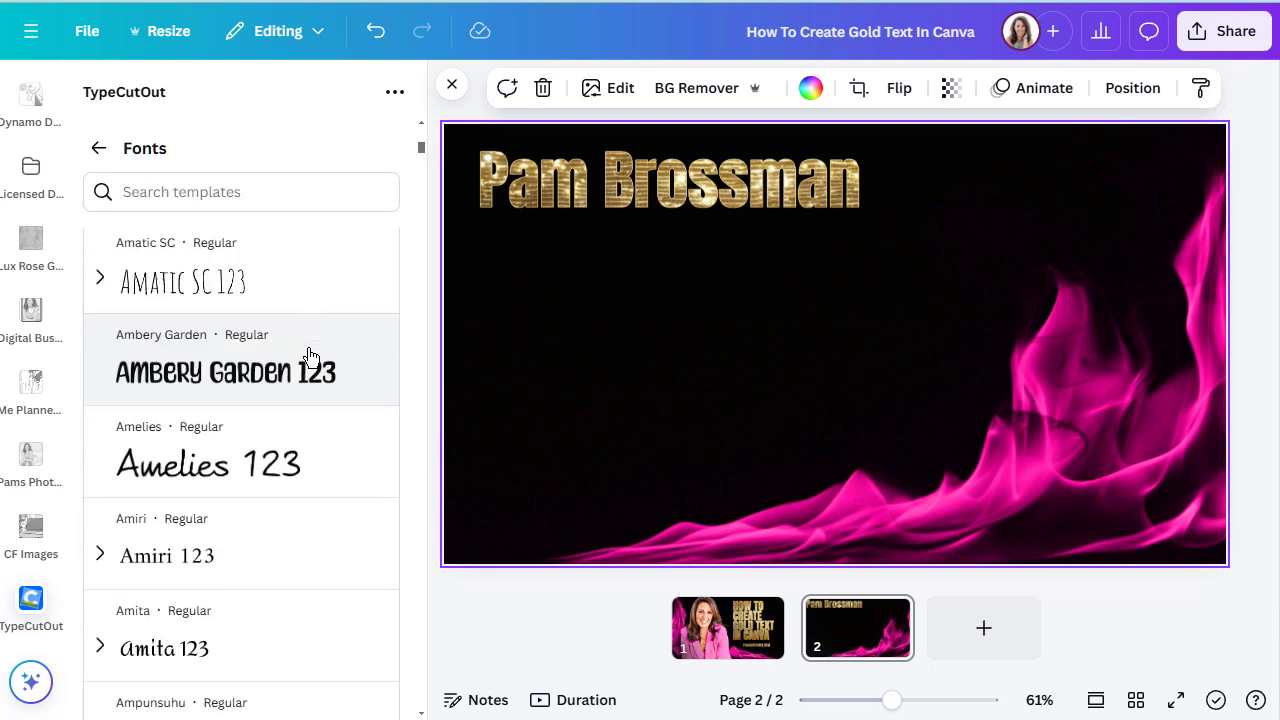
scroll(310, 356, down, 5)
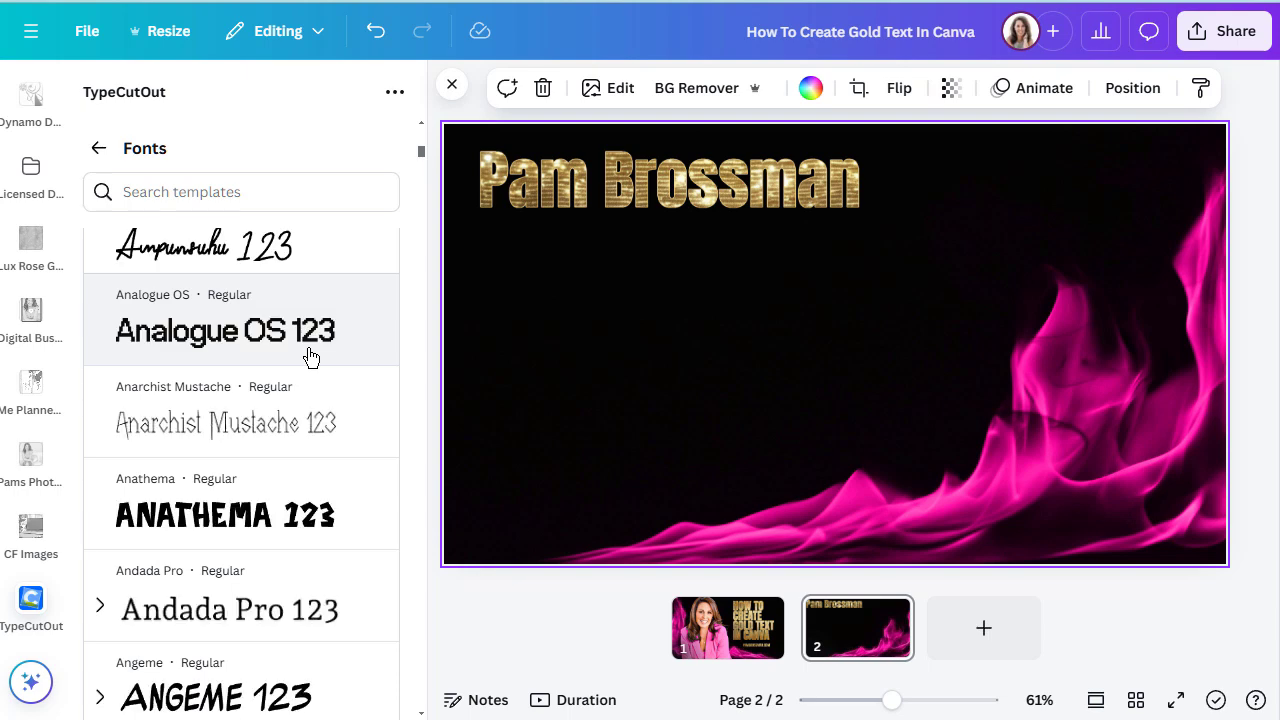
scroll(310, 356, down, 4)
scroll(310, 356, down, 4)
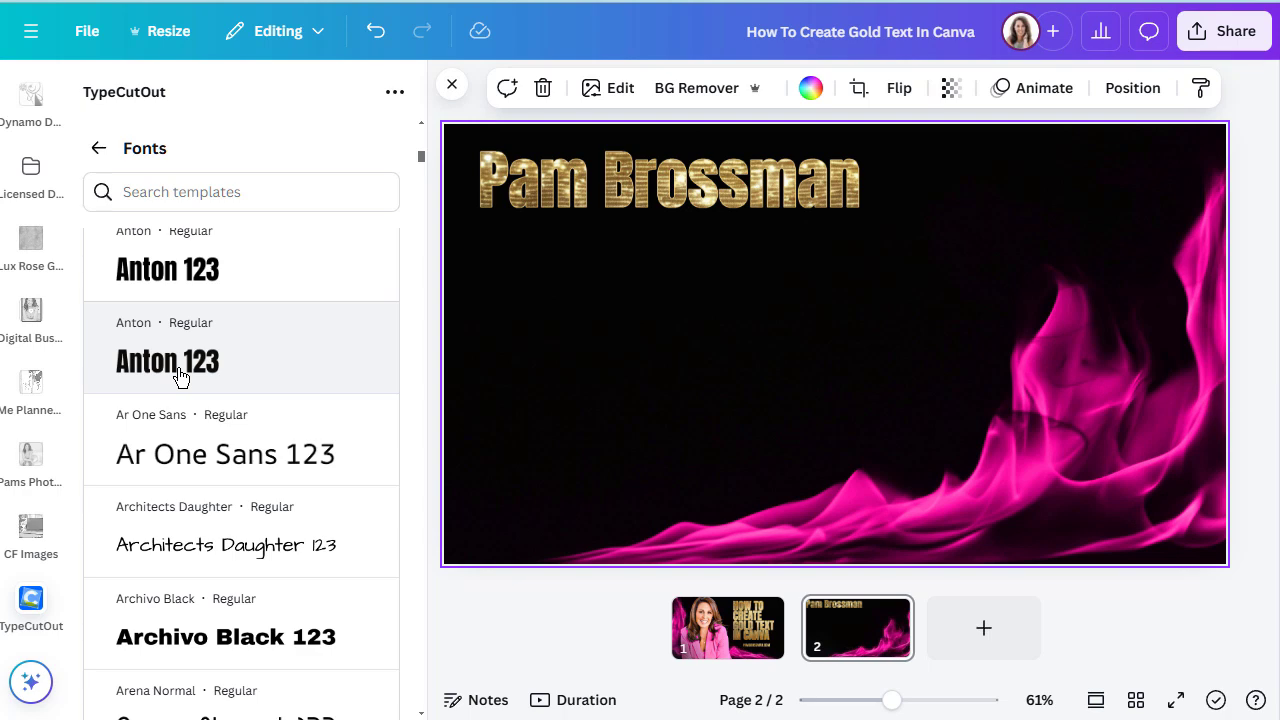
click(180, 376)
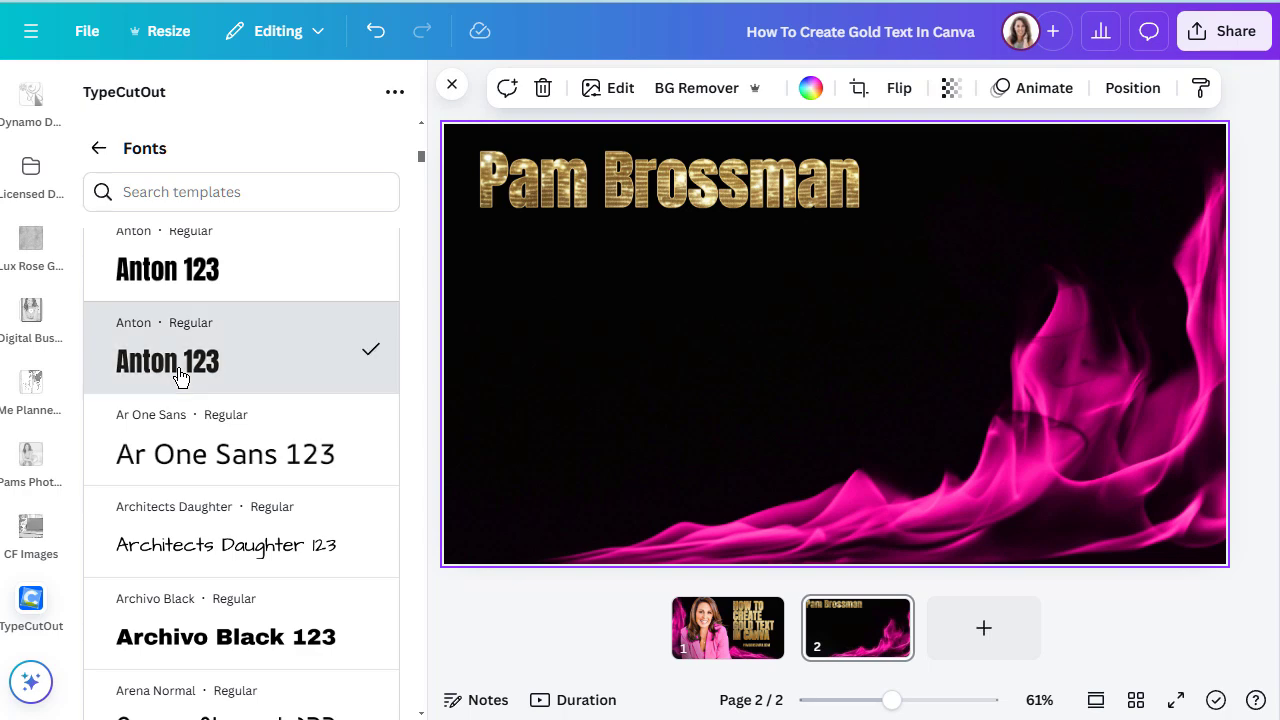
click(98, 148)
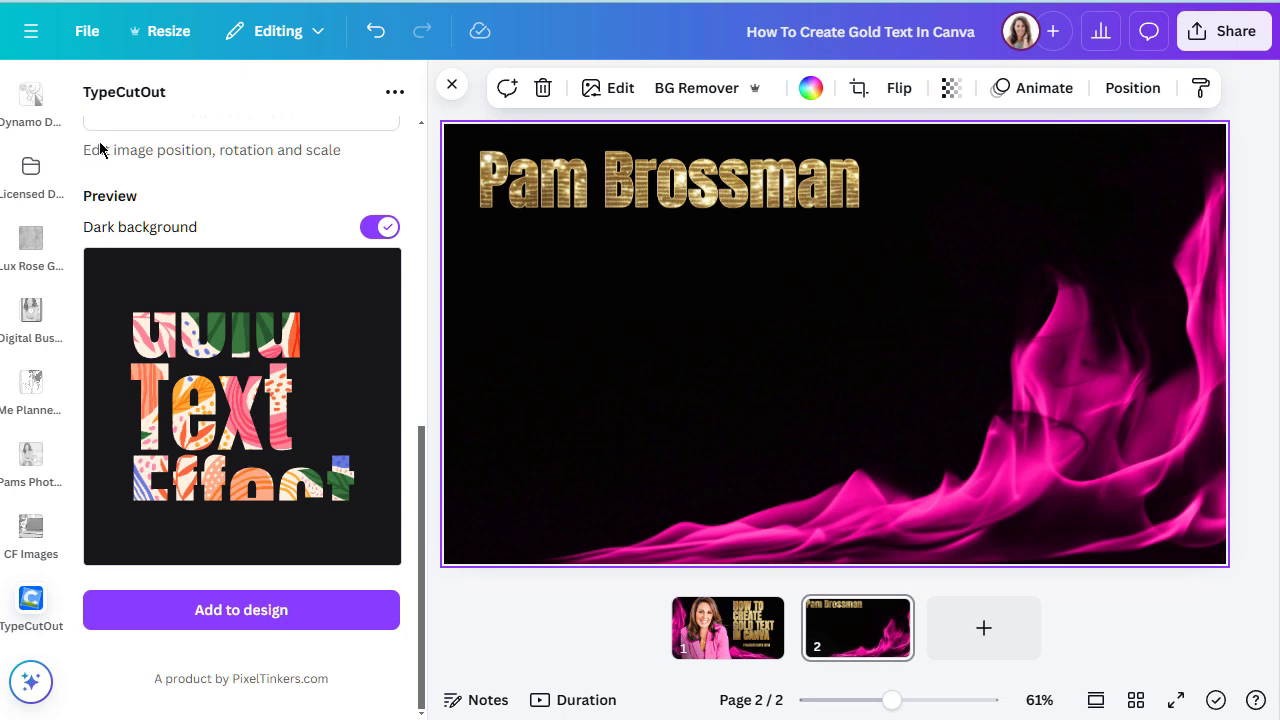
scroll(100, 148, up, 5)
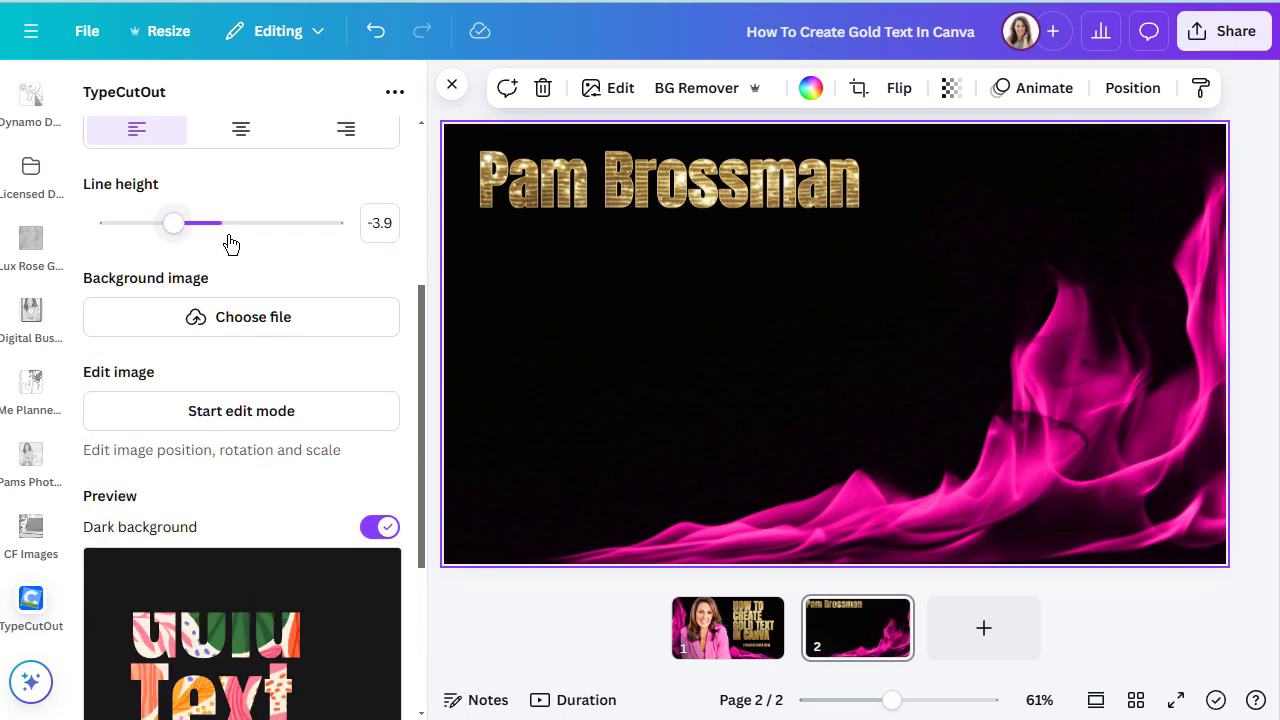
scroll(231, 244, down, 3)
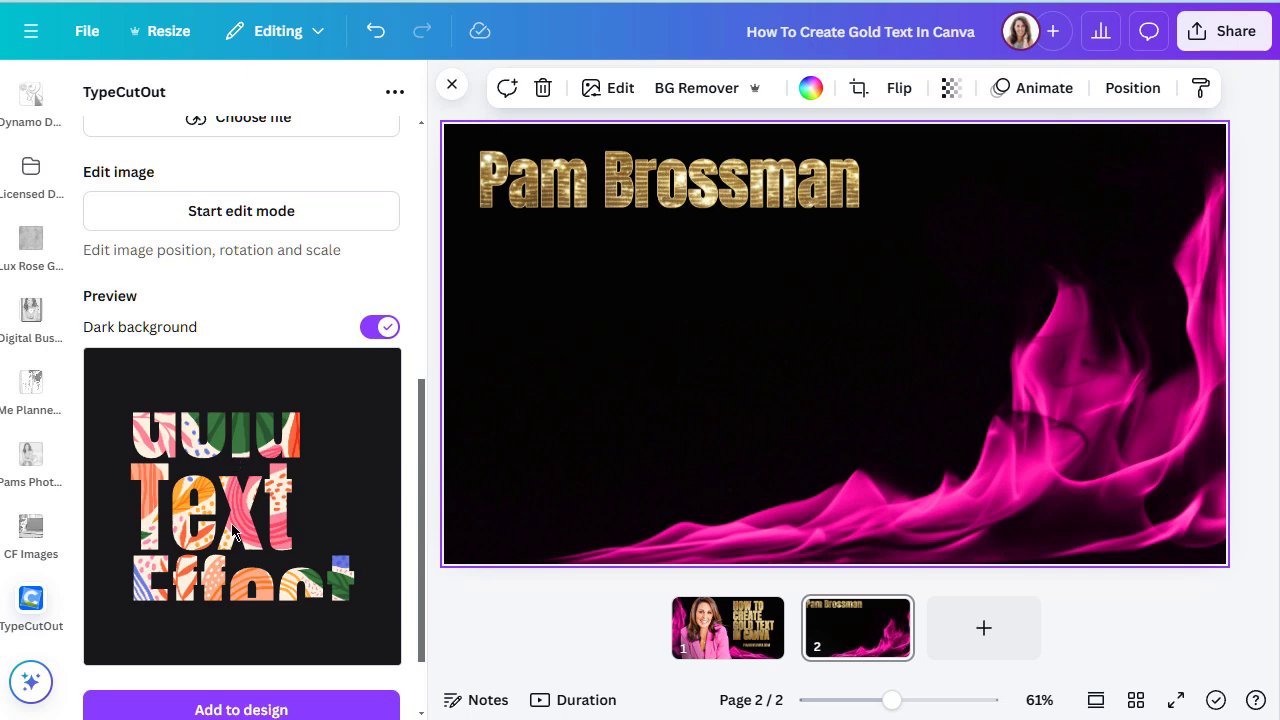
scroll(235, 515, up, 3)
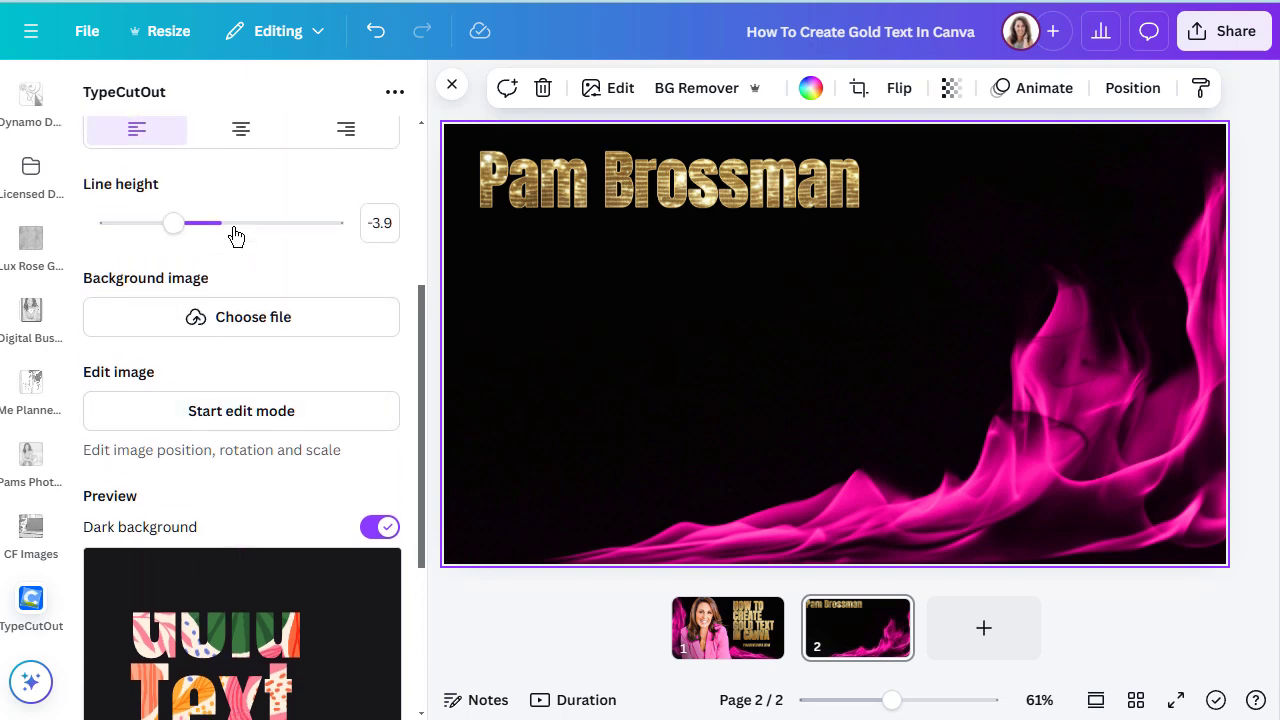
mouse_move(171, 223)
mouse_down()
mouse_move(203, 227)
mouse_move(171, 223)
mouse_up()
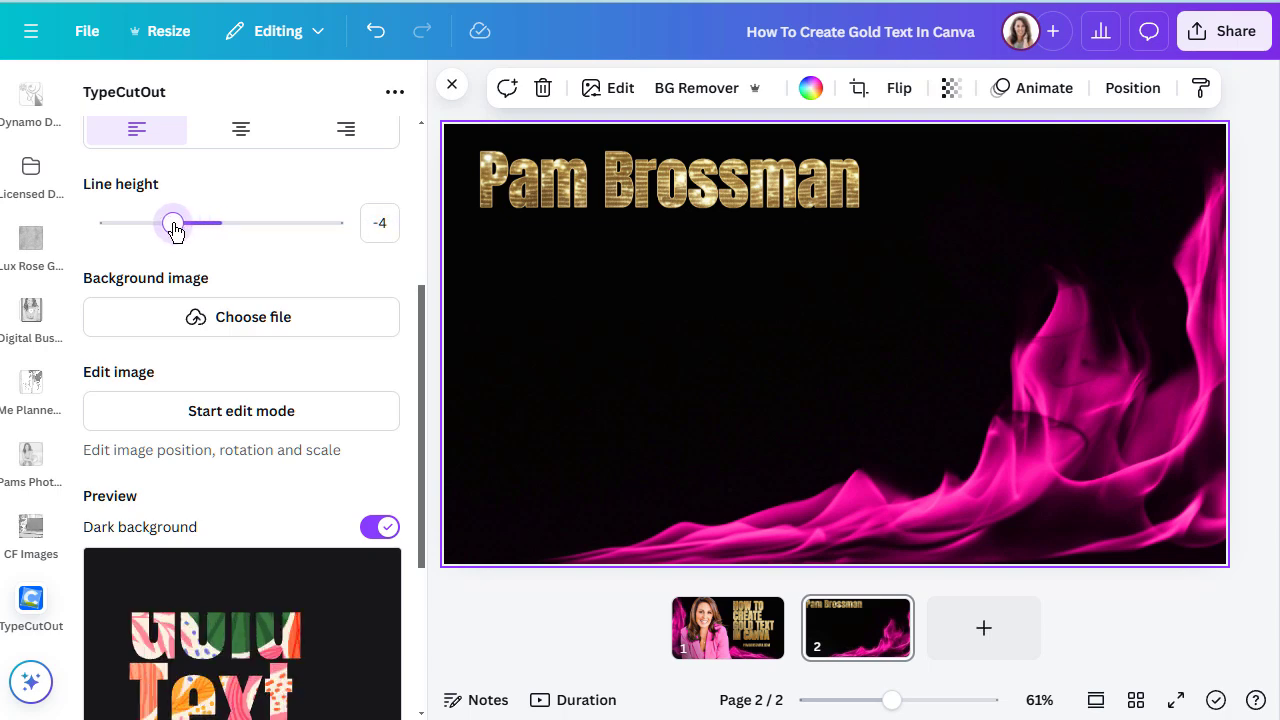
scroll(237, 412, down, 2)
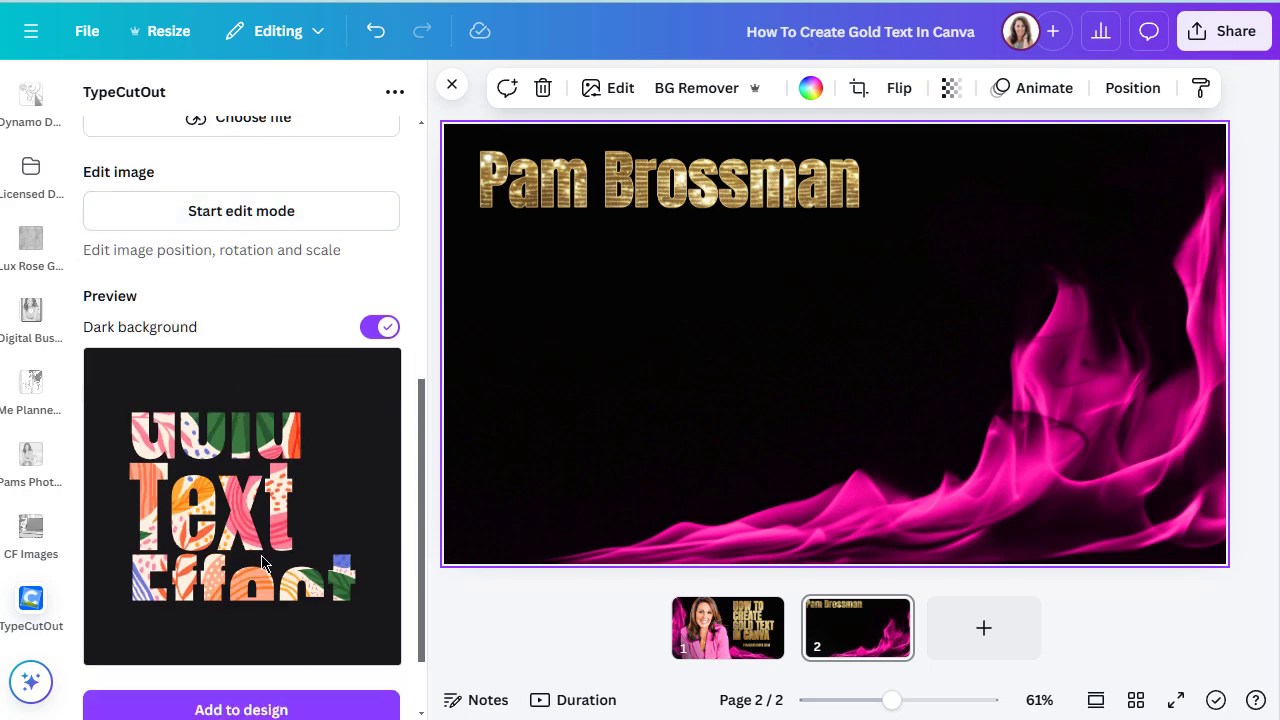
scroll(263, 563, up, 1)
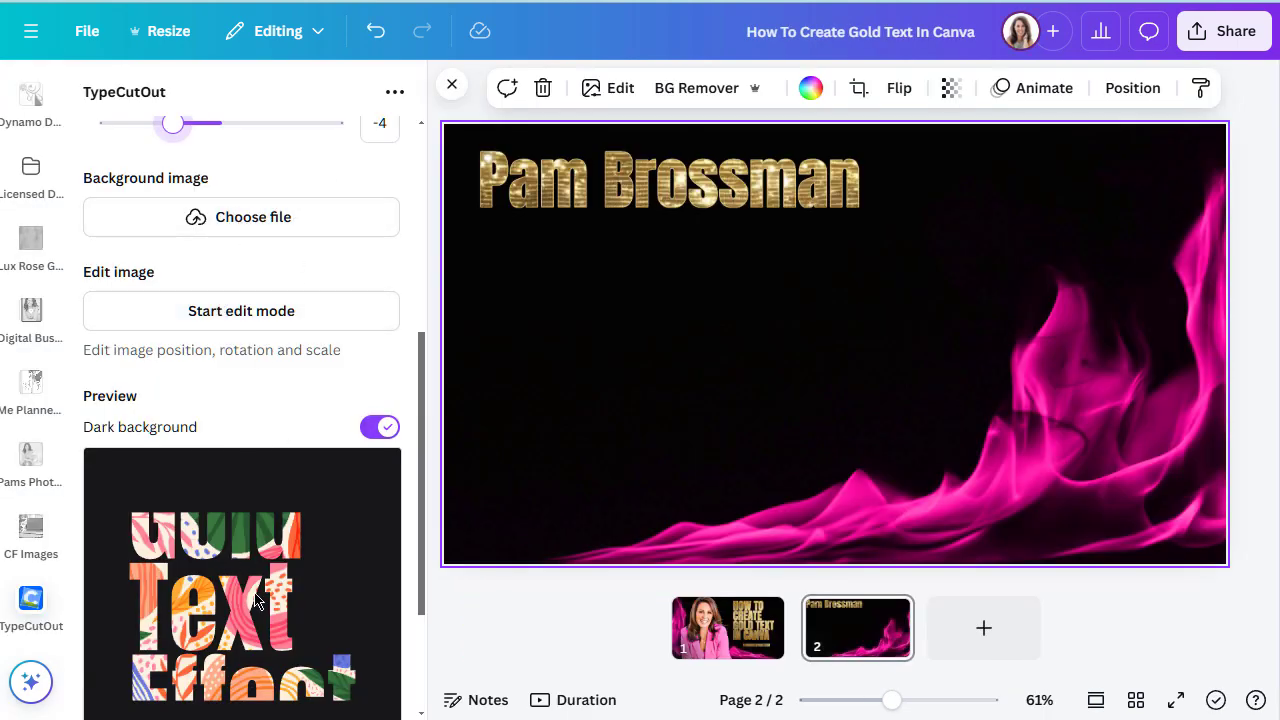
scroll(256, 600, down, 2)
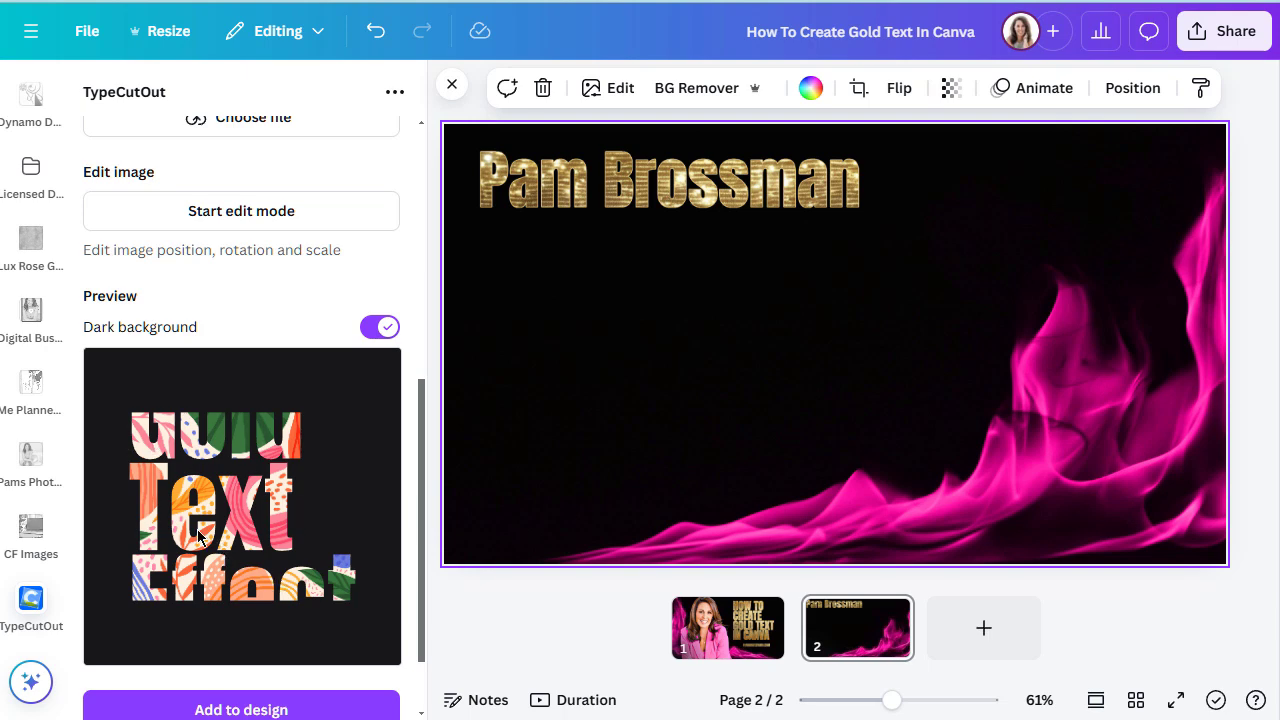
click(396, 339)
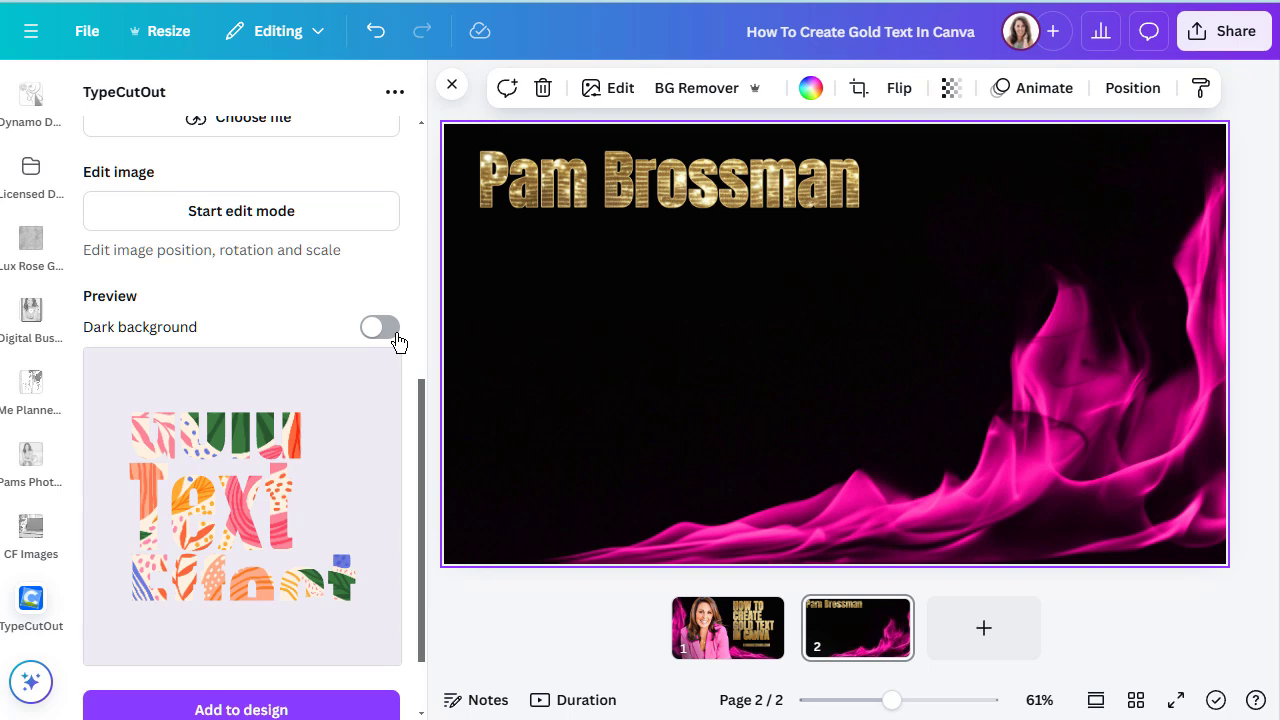
click(380, 336)
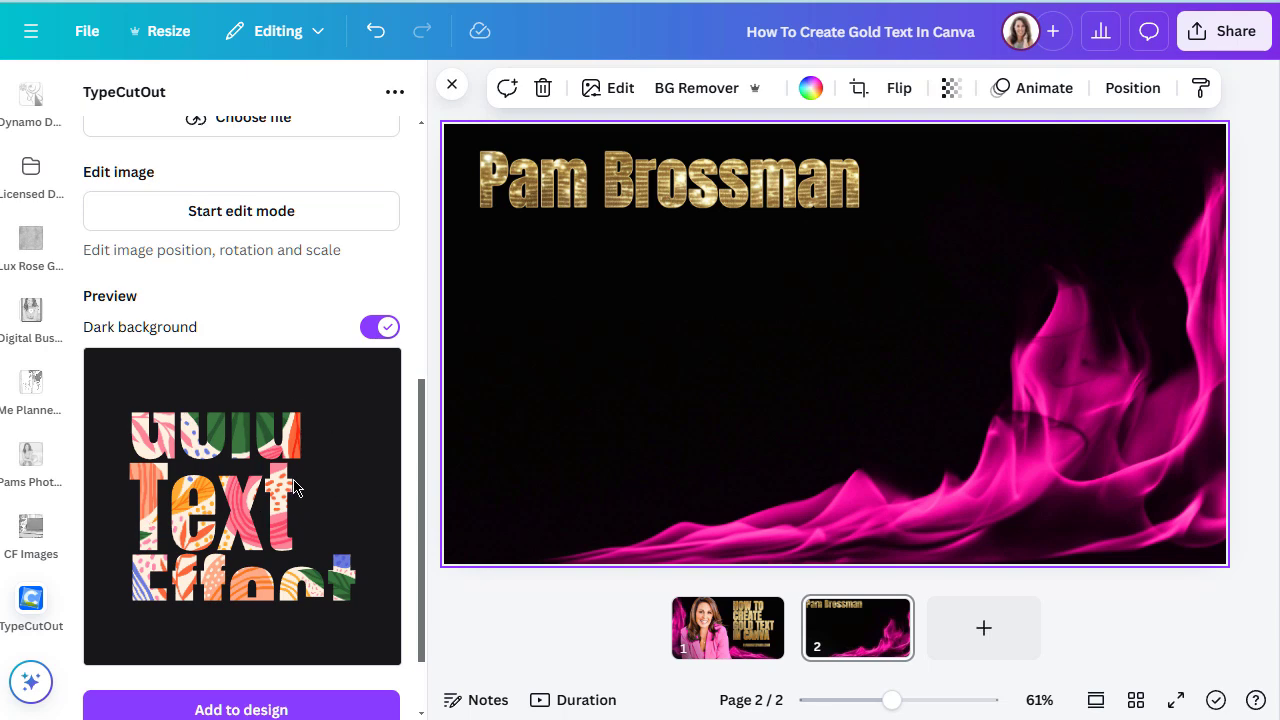
scroll(293, 484, up, 3)
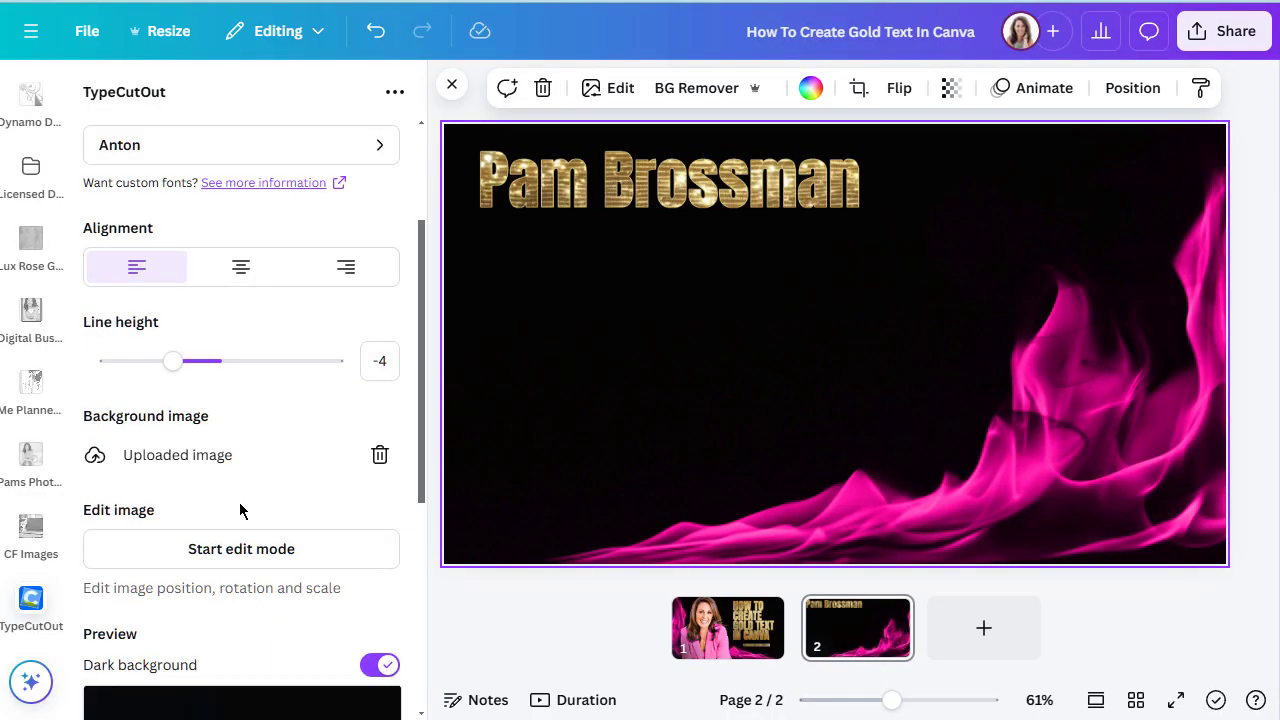
Scroll the TypeCutOut panel to check the gold-texture-filled 'Gold Text Effect' preview.
scroll(268, 473, down, 3)
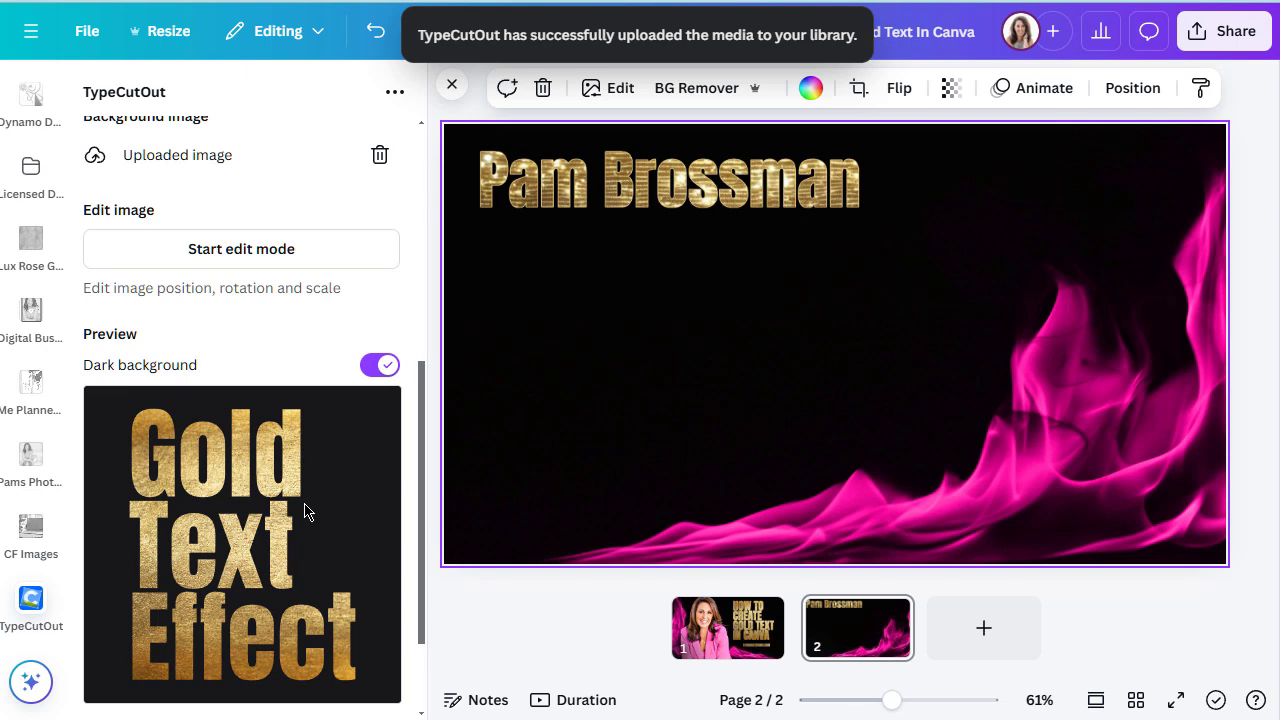
scroll(306, 511, down, 1)
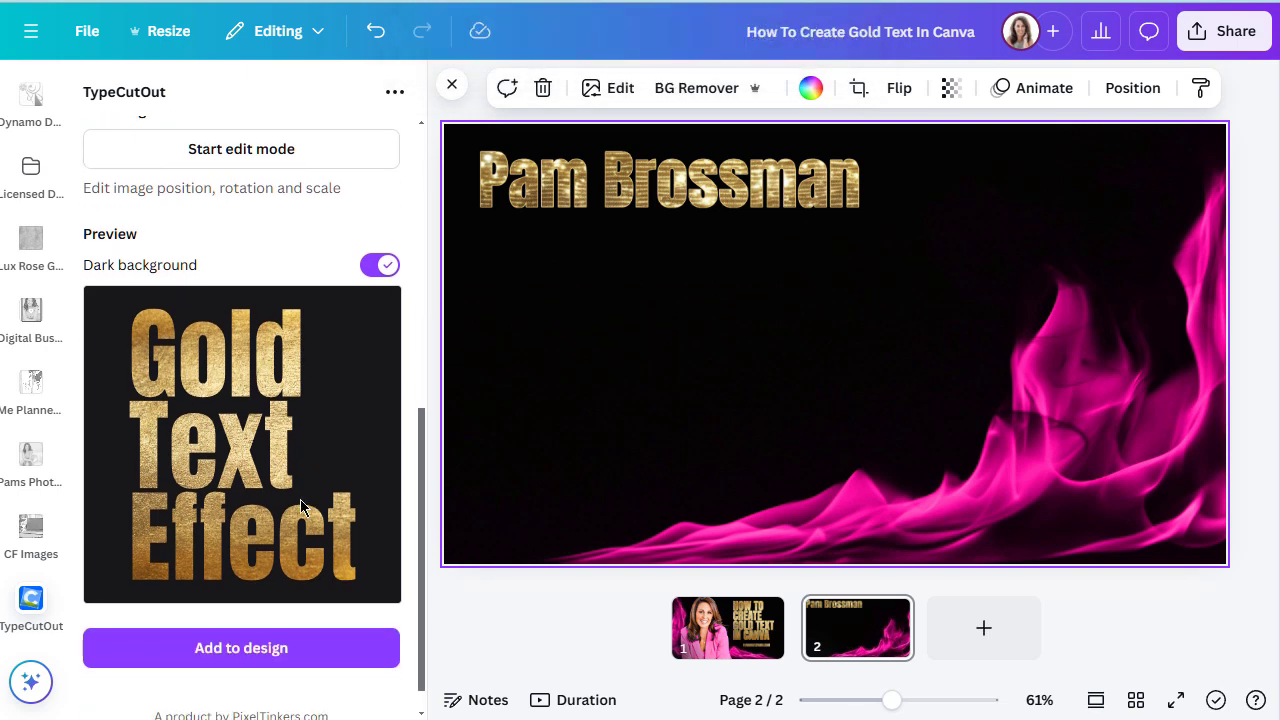
scroll(300, 505, up, 6)
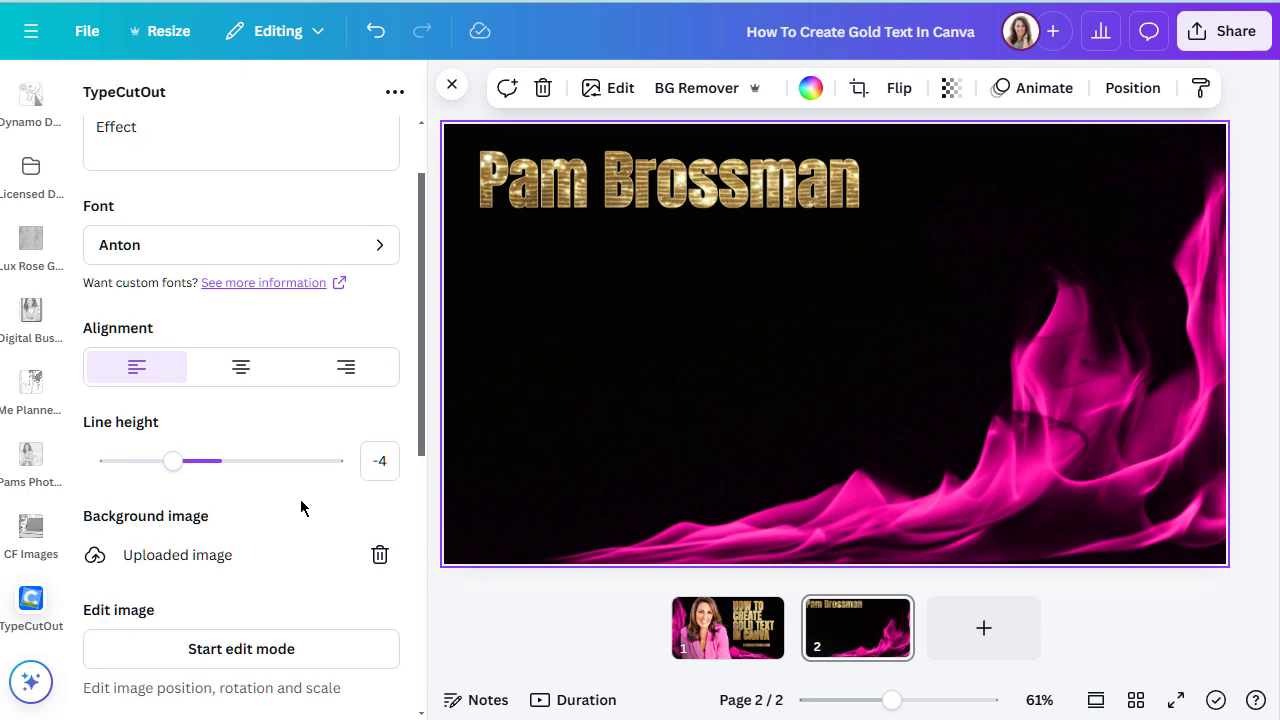
scroll(300, 520, down, 6)
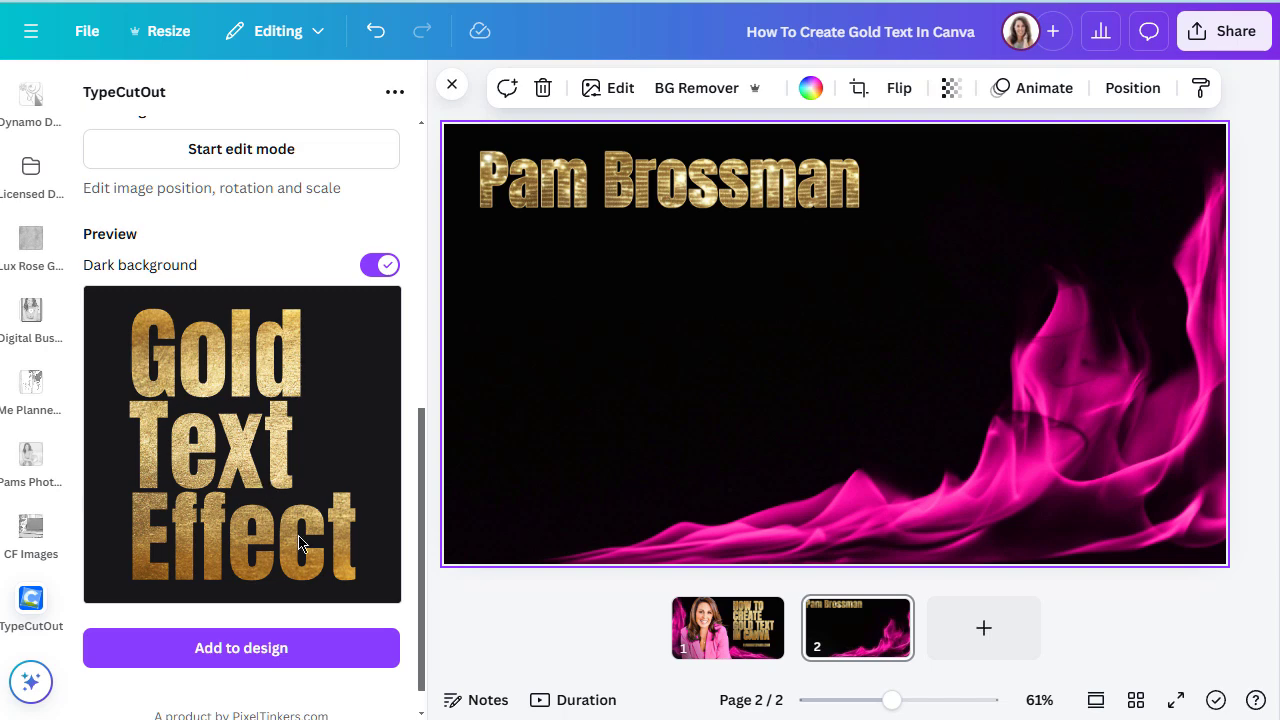
scroll(300, 545, up, 2)
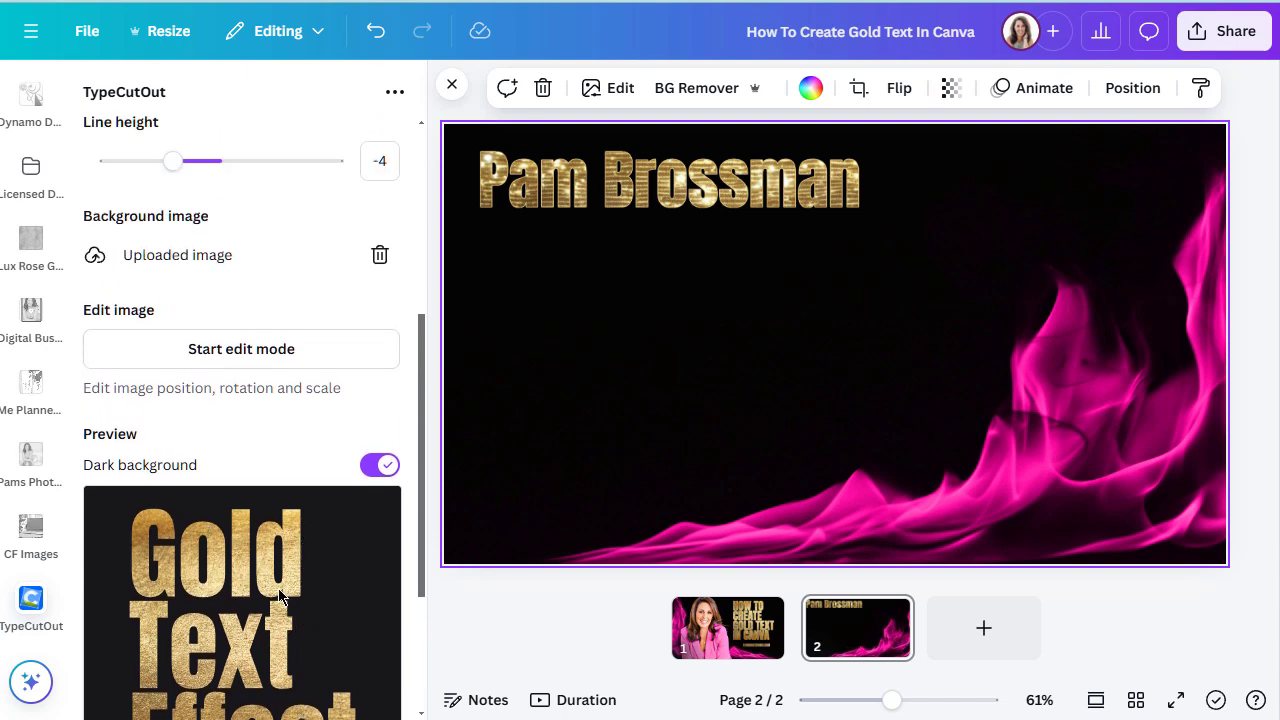
Reposition the gold texture inside the letters and set its scale to 0.18.
click(230, 359)
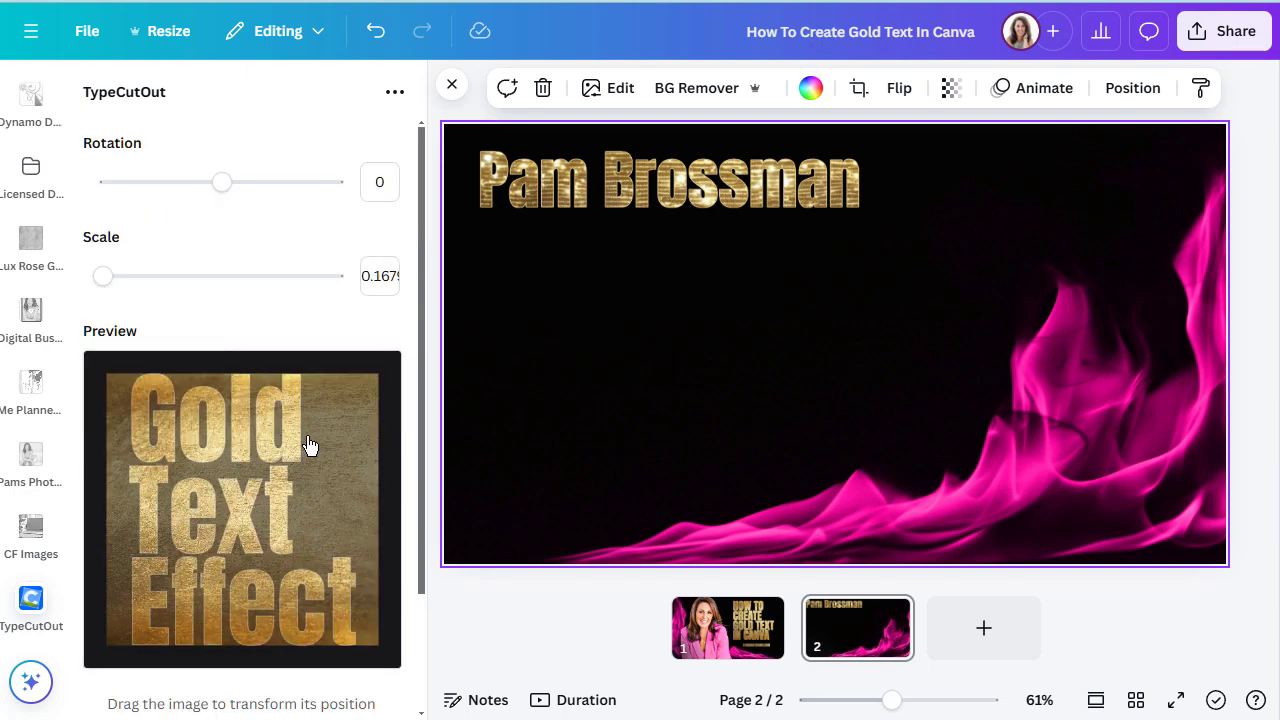
mouse_move(309, 444)
mouse_down()
mouse_move(286, 534)
mouse_move(313, 471)
mouse_move(314, 440)
mouse_move(305, 447)
mouse_up()
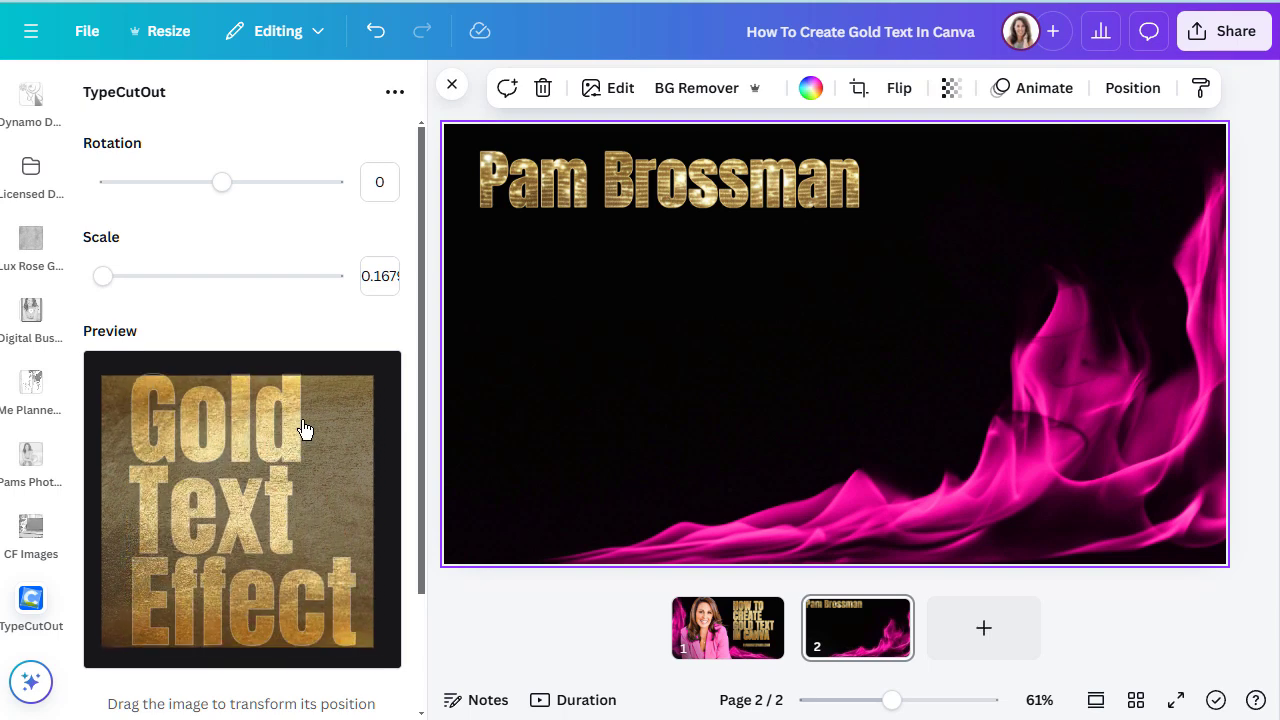
click(377, 268)
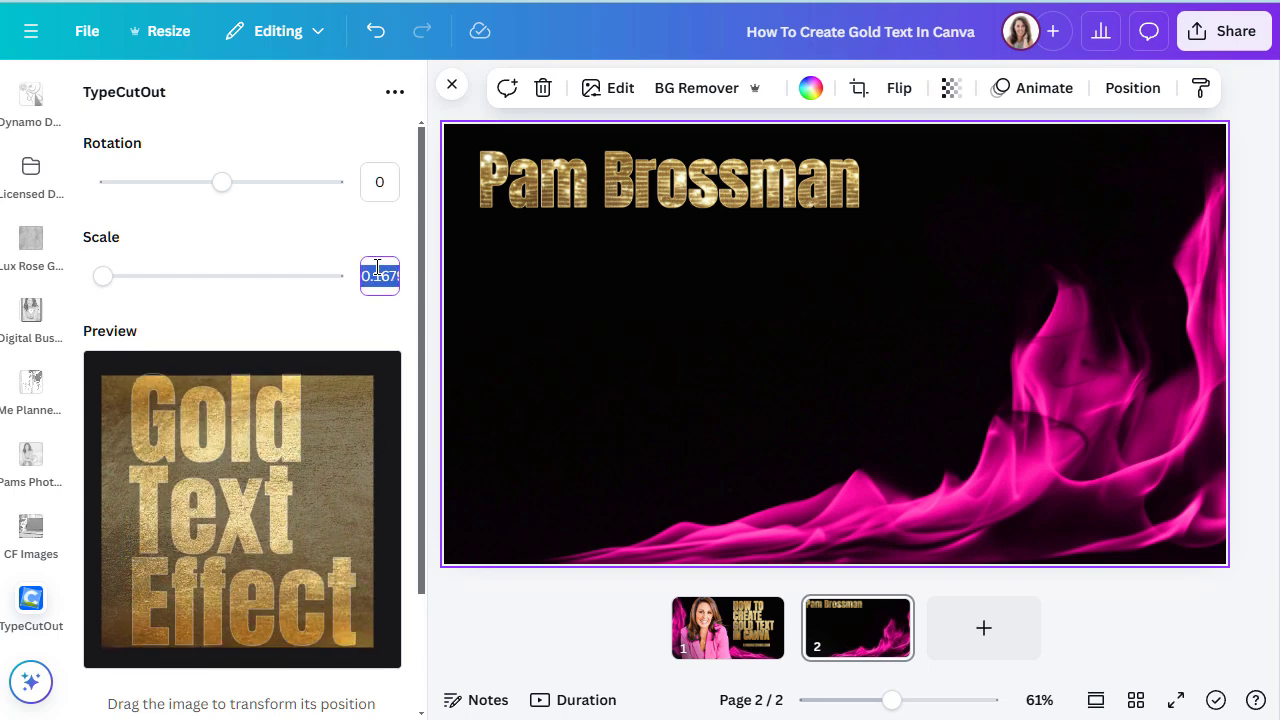
text(0.2)
key(Return)
text(0.18)
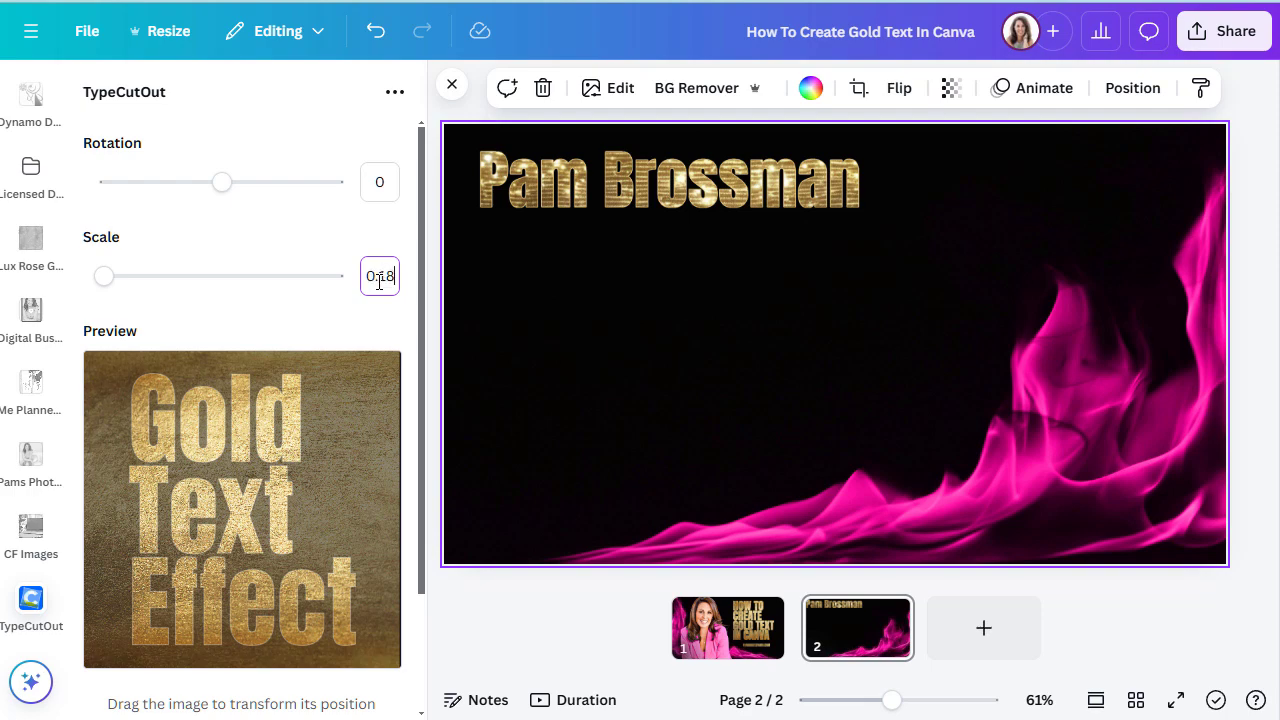
key(Return)
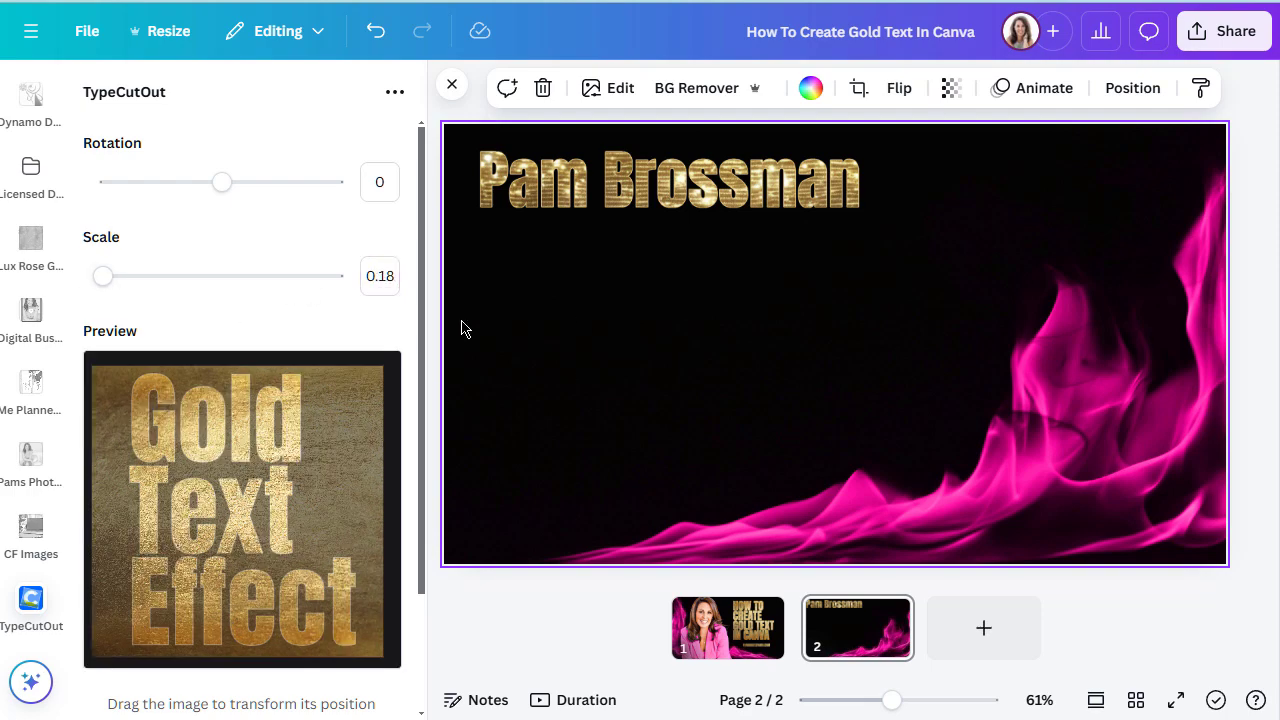
mouse_move(323, 443)
mouse_down()
mouse_move(335, 430)
mouse_move(326, 444)
mouse_up()
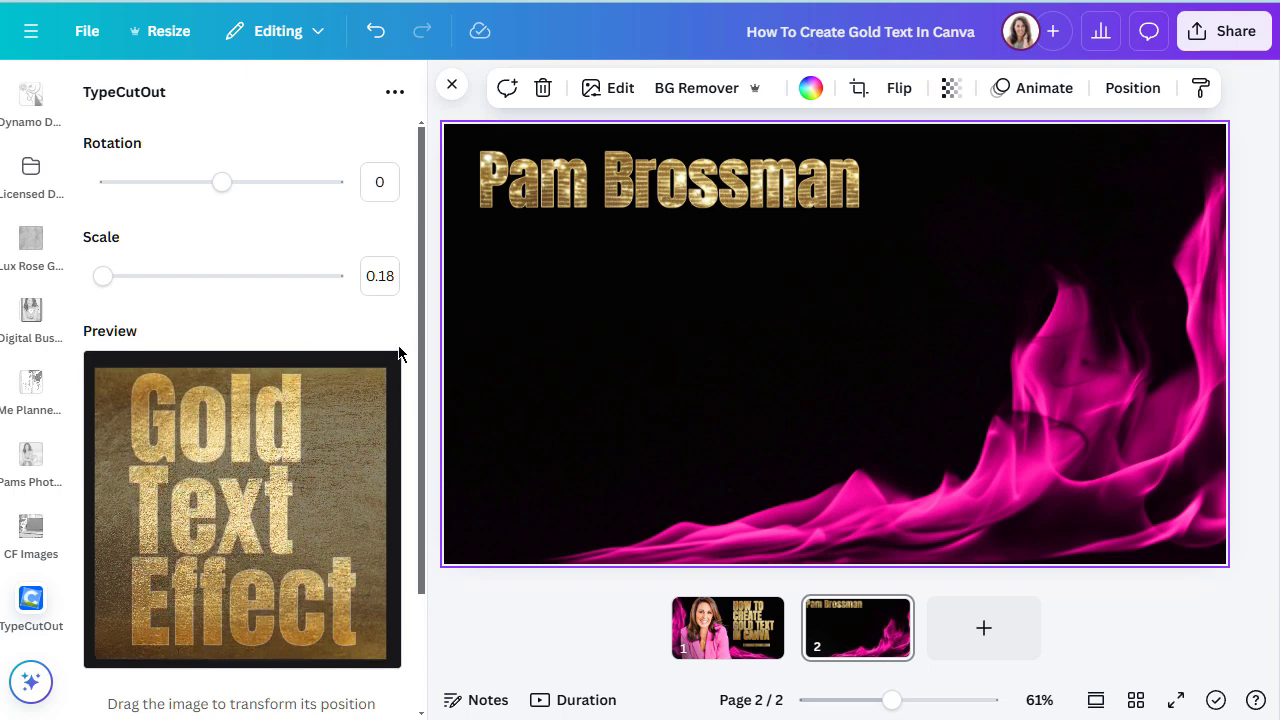
scroll(398, 353, down, 2)
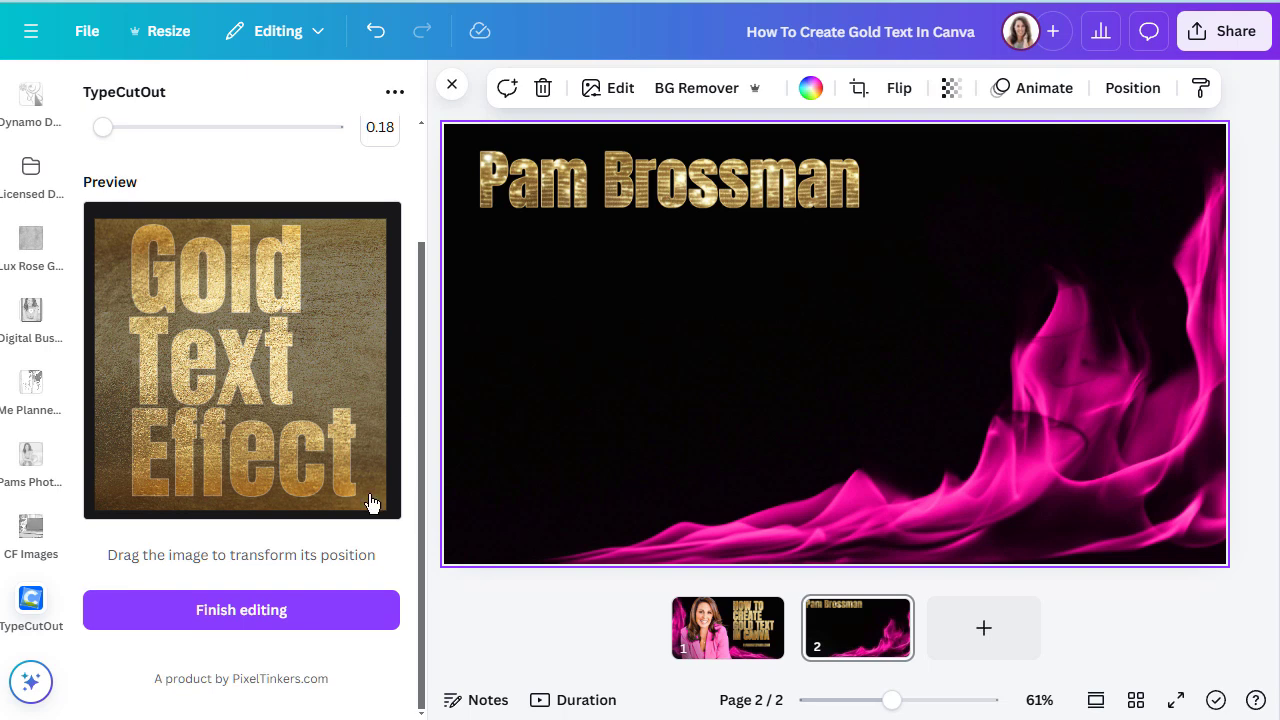
click(246, 611)
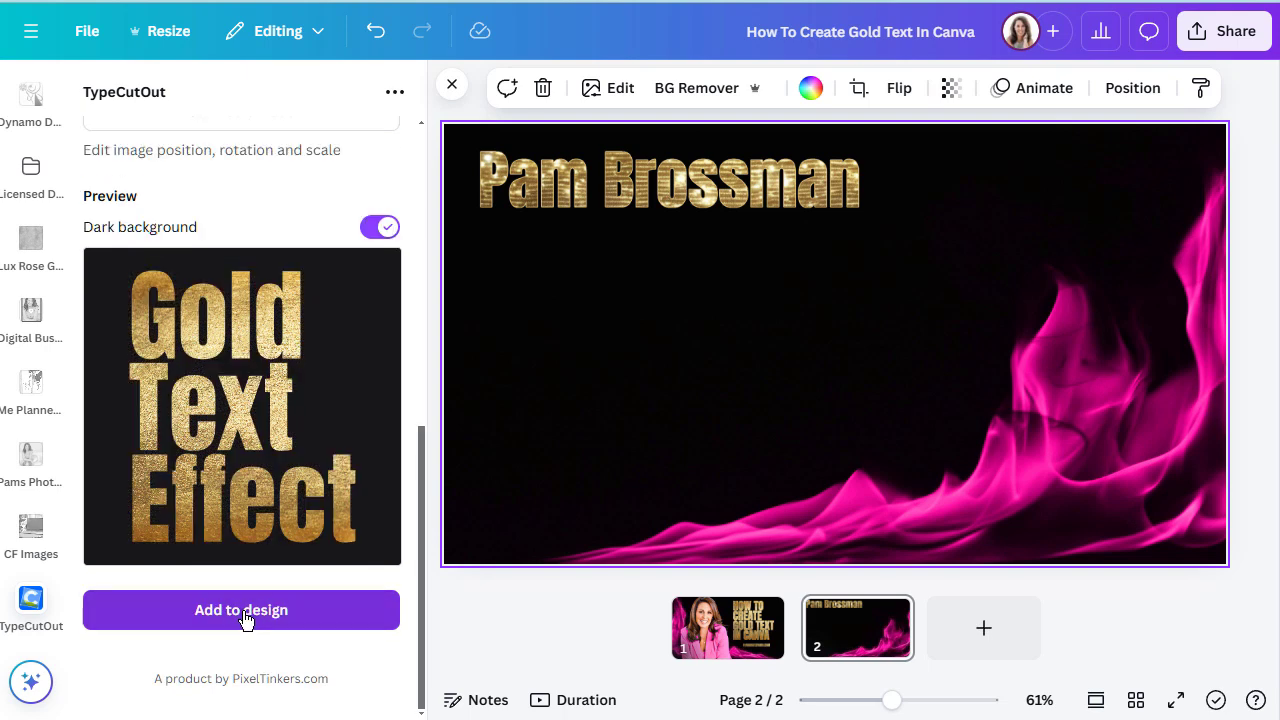
Add the gold cutout to the page, move it left and enlarge it under the name heading.
click(246, 611)
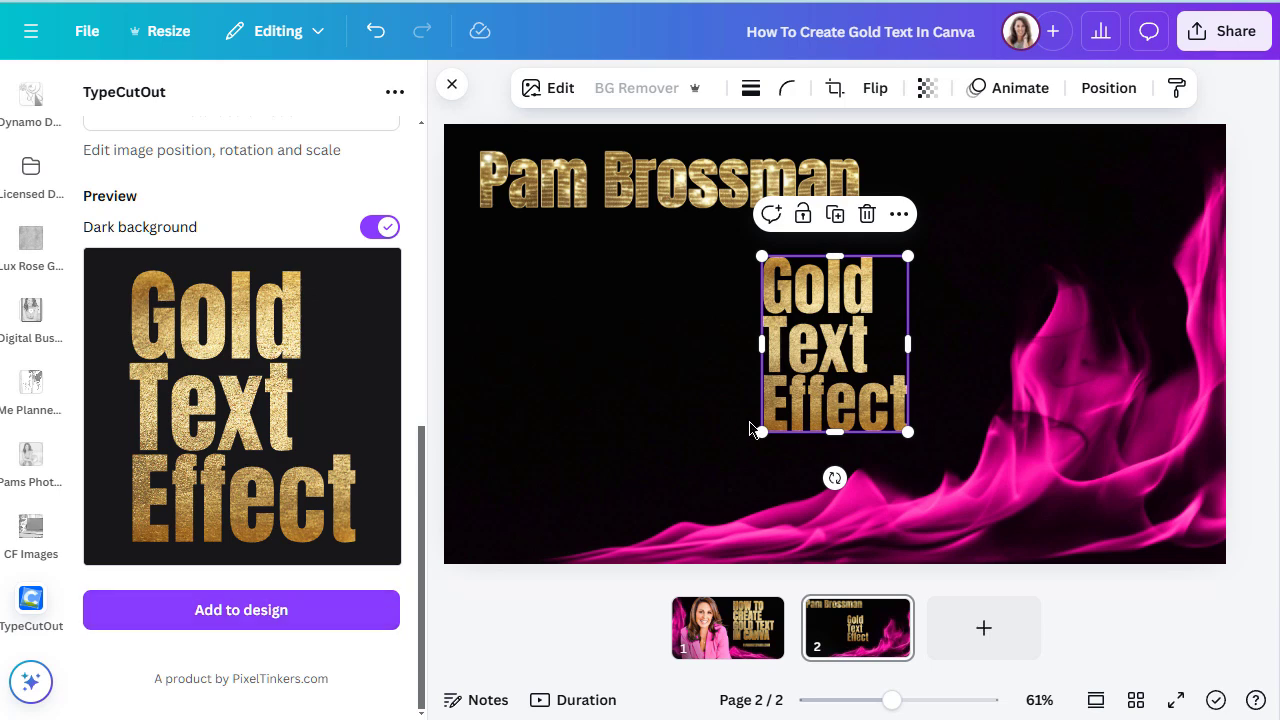
drag(790, 317, 516, 295)
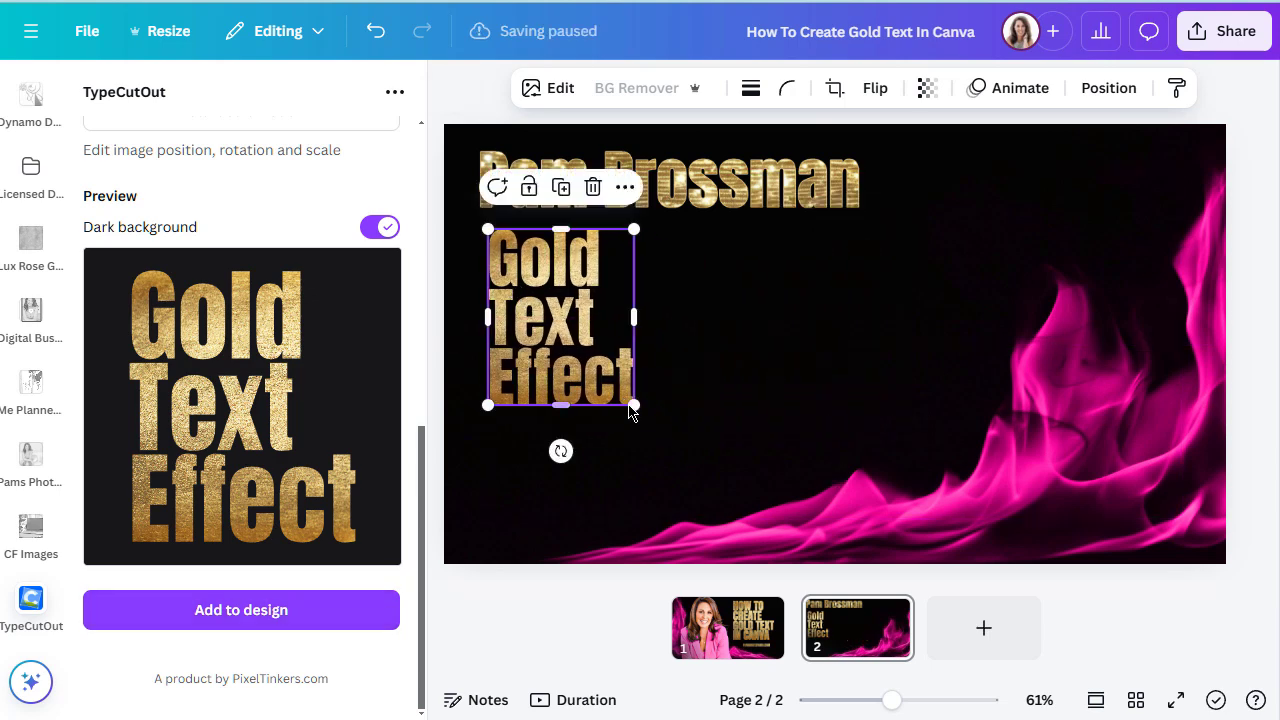
drag(633, 406, 697, 503)
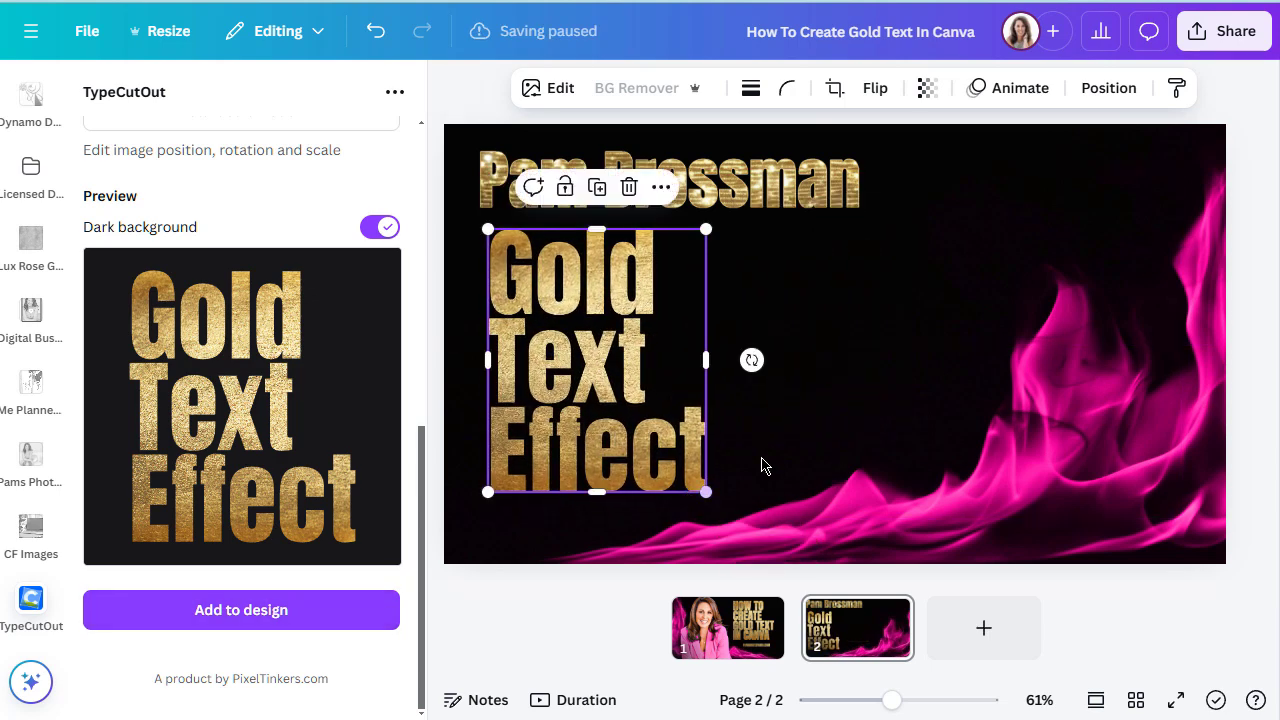
click(783, 437)
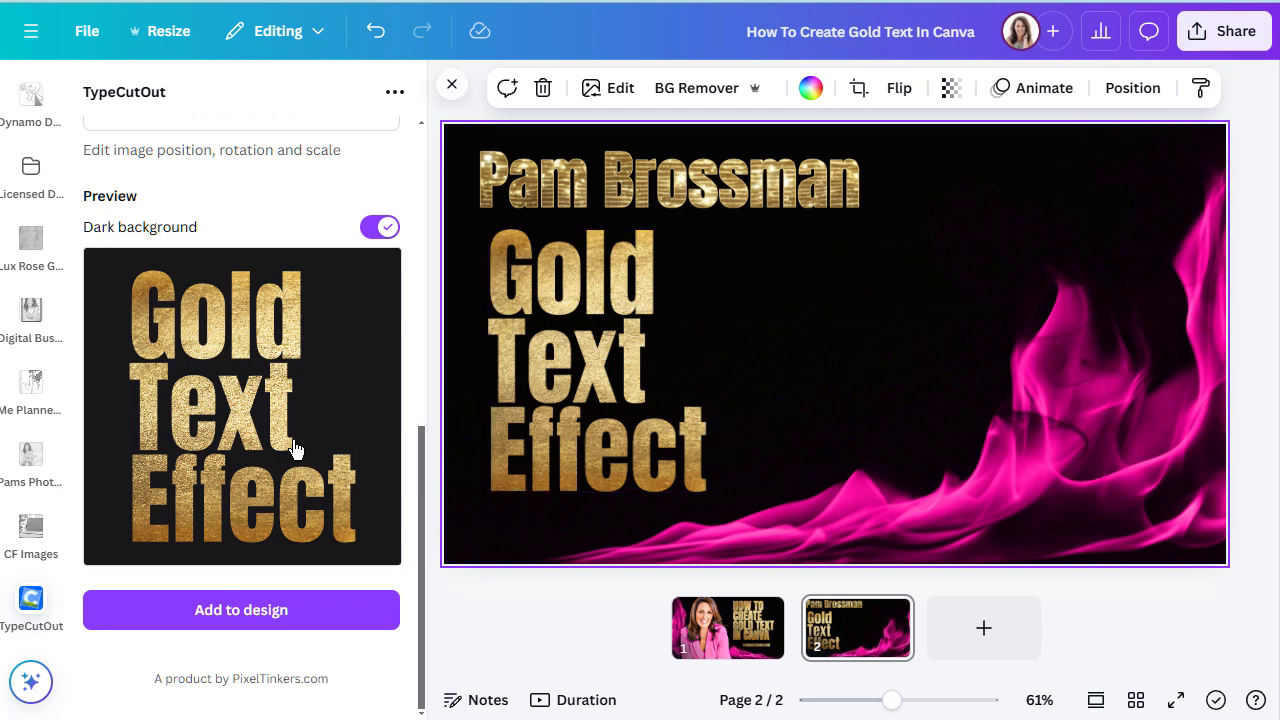
Replace the cutout's 'Gold Text Effect' wording with the name and choose the Adusian Signature font.
scroll(295, 448, up, 5)
scroll(295, 448, up, 2)
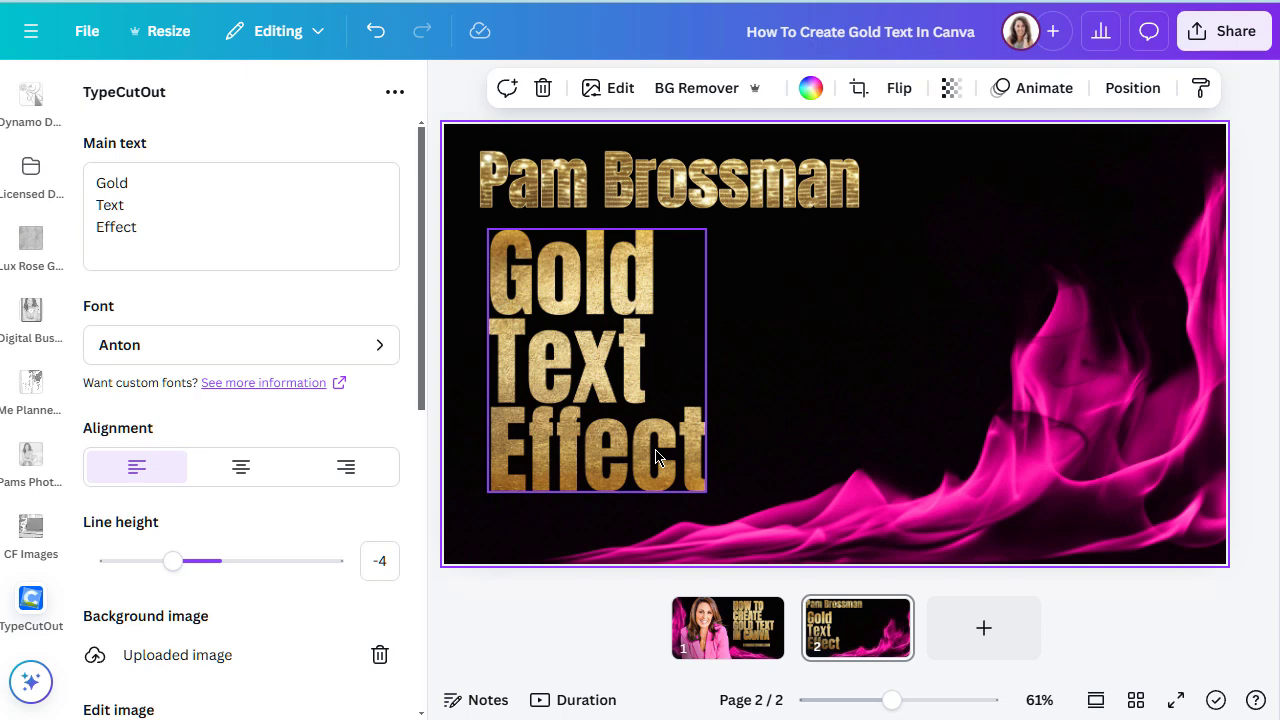
click(160, 233)
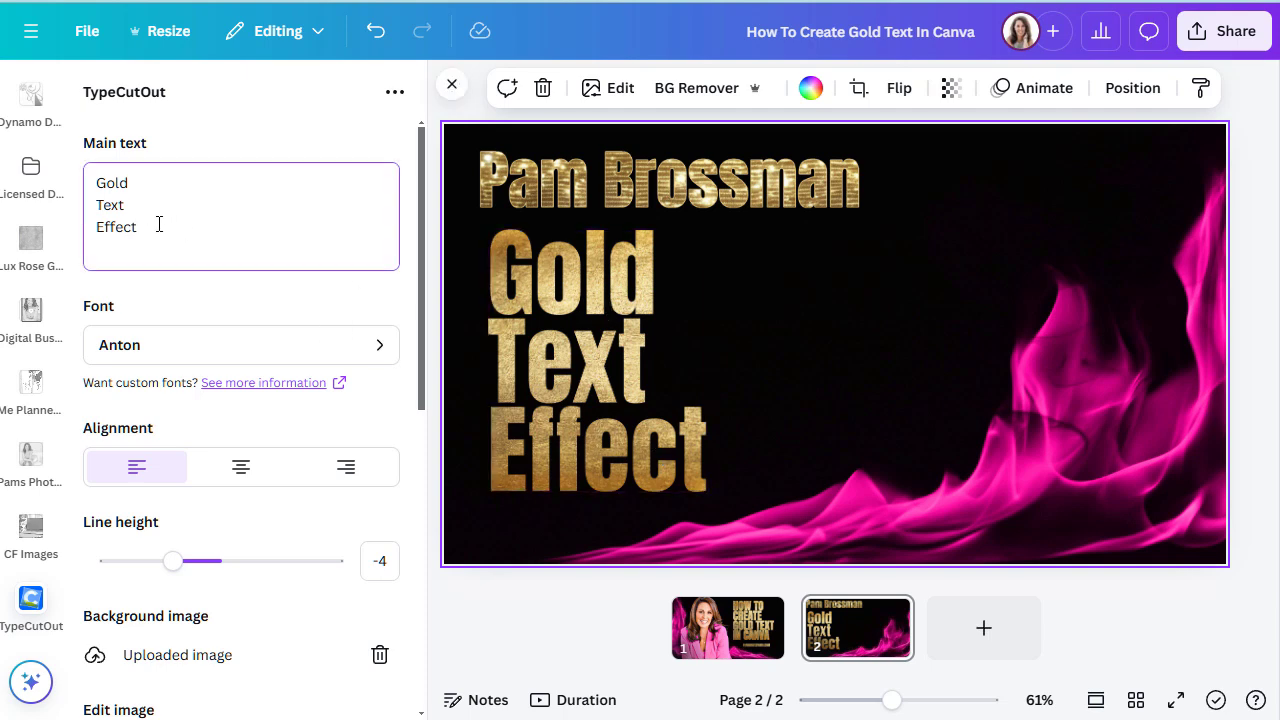
drag(159, 224, 94, 185)
text(Pam Brossman)
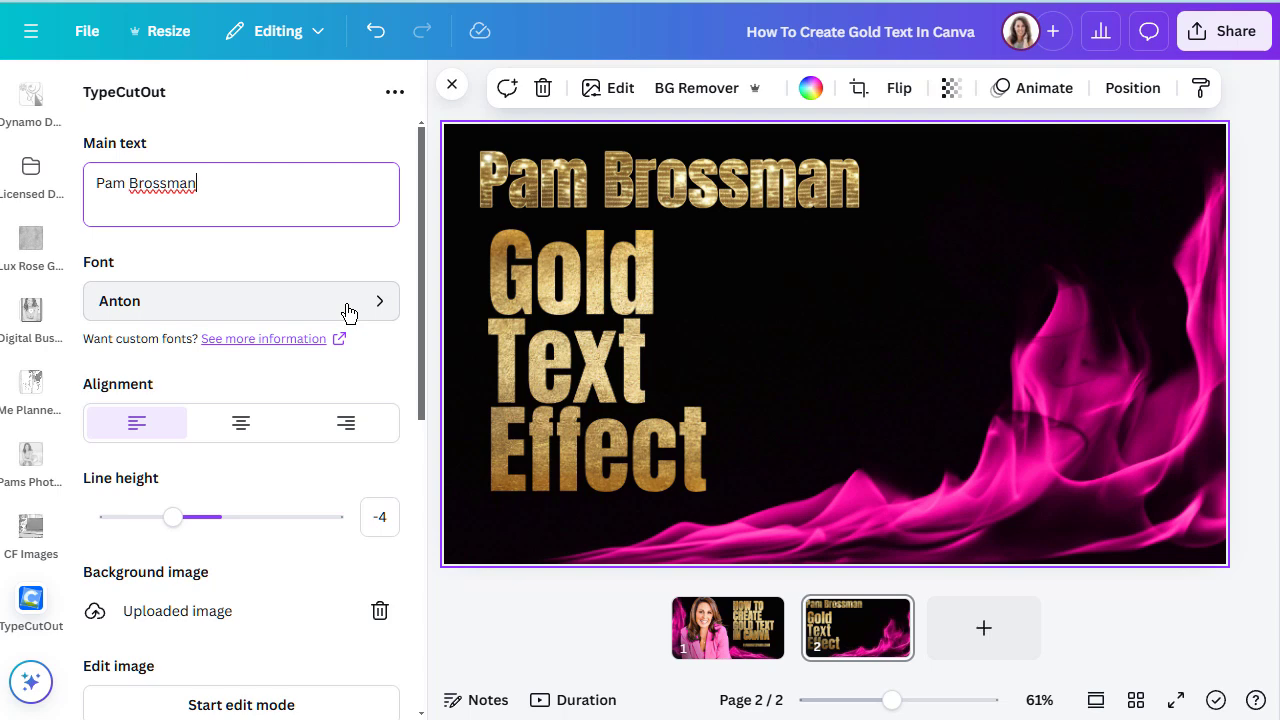
scroll(348, 313, down, 4)
scroll(348, 313, up, 2)
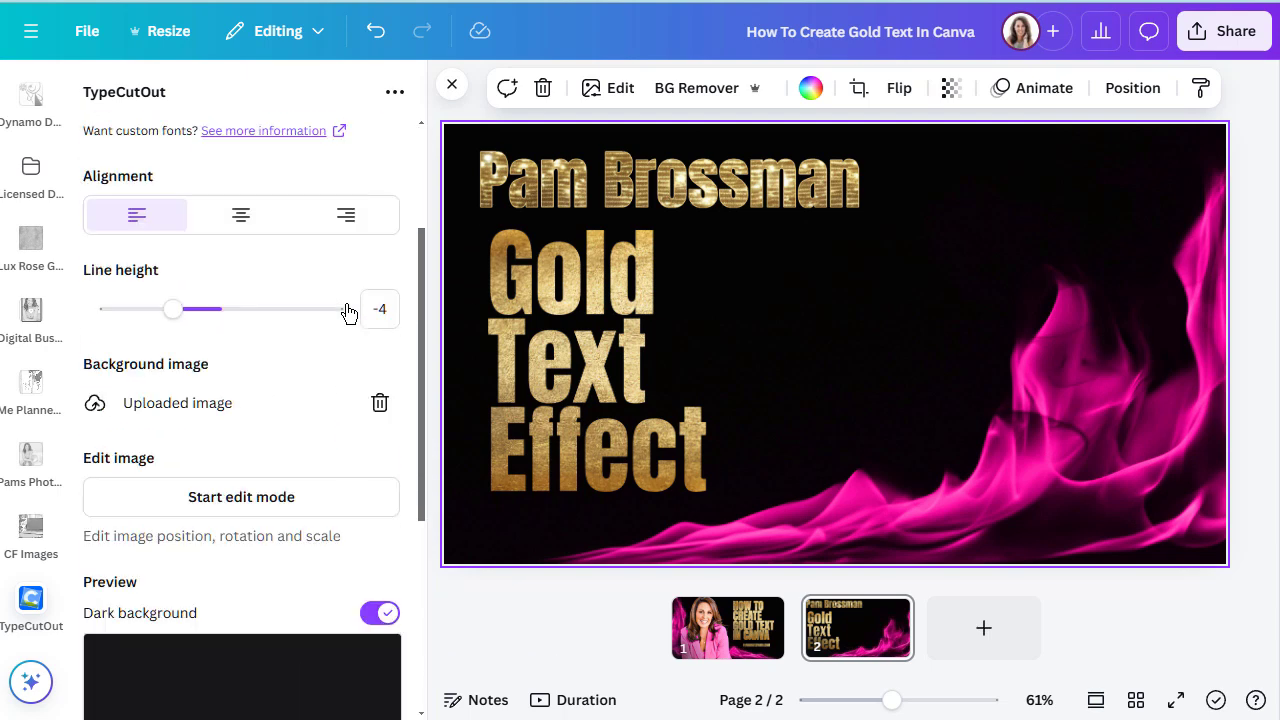
scroll(348, 313, up, 2)
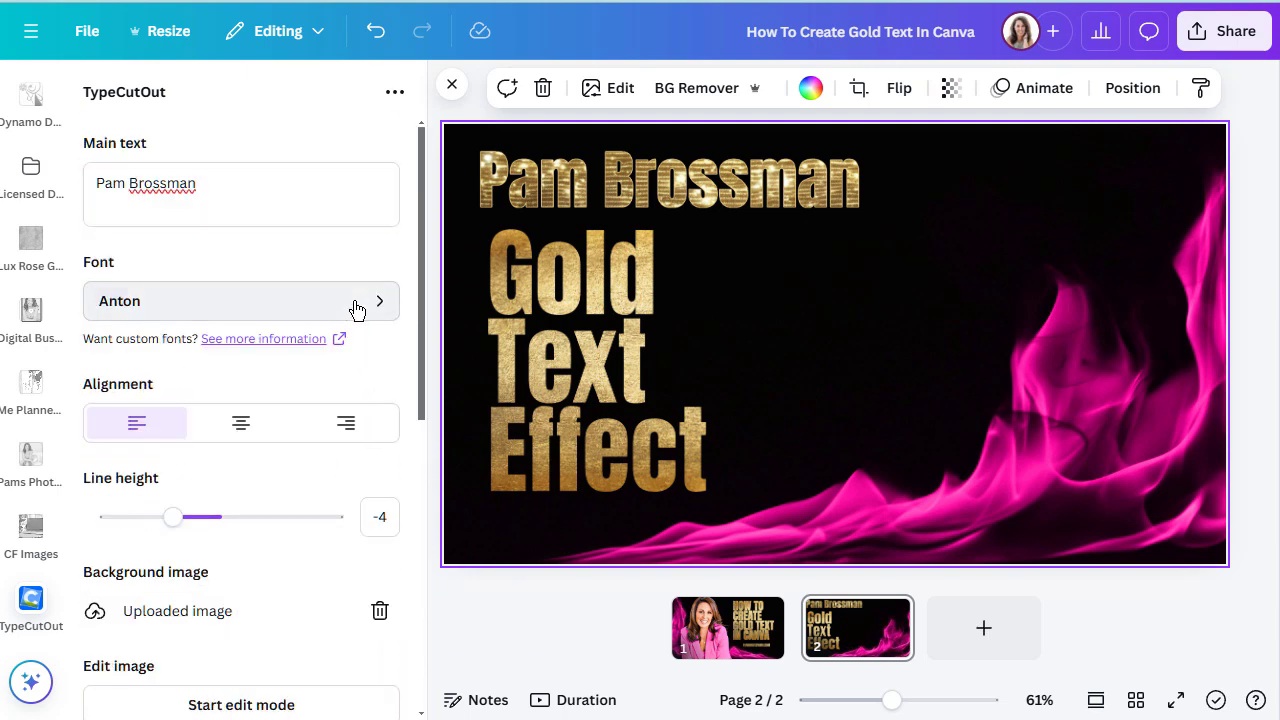
click(356, 309)
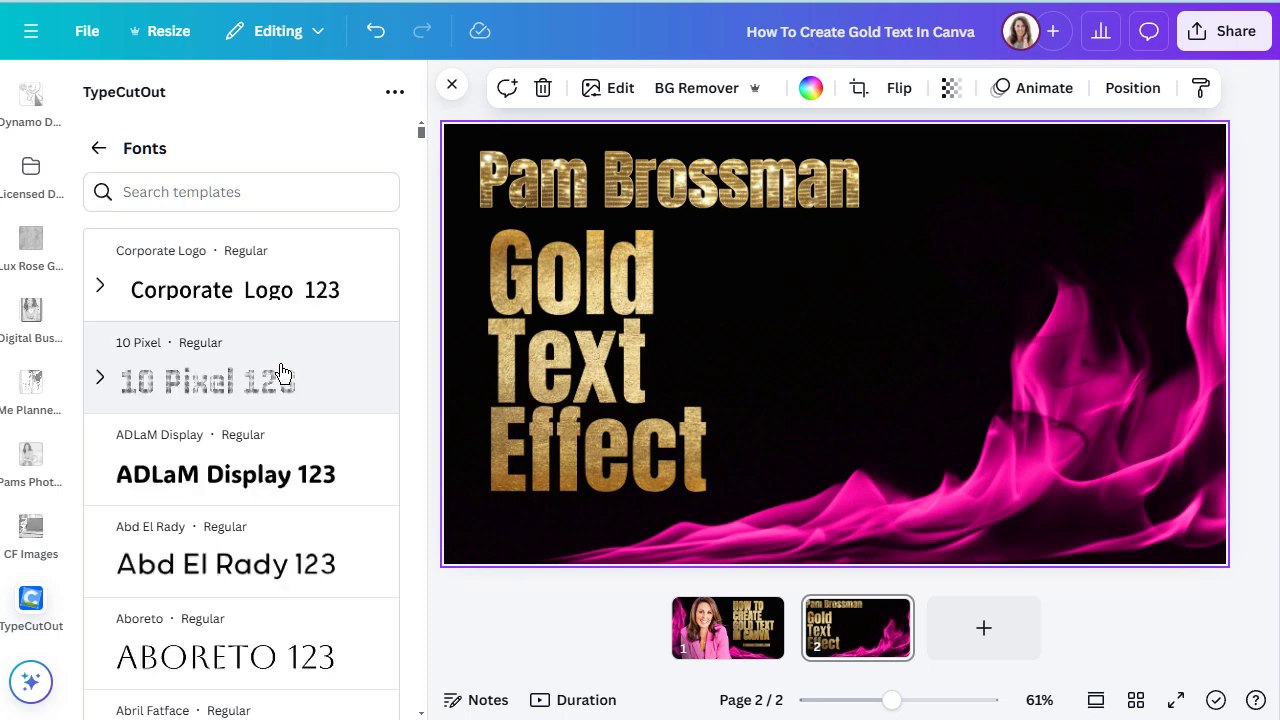
scroll(283, 372, down, 8)
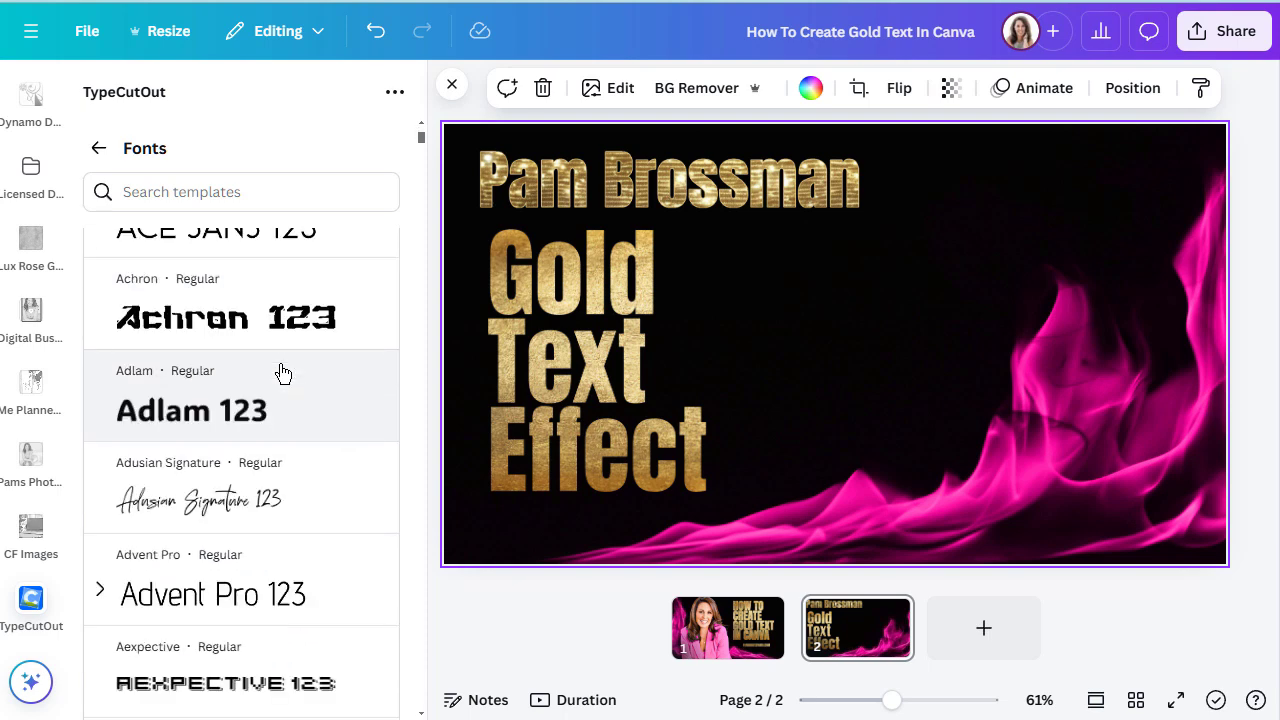
click(196, 496)
click(97, 147)
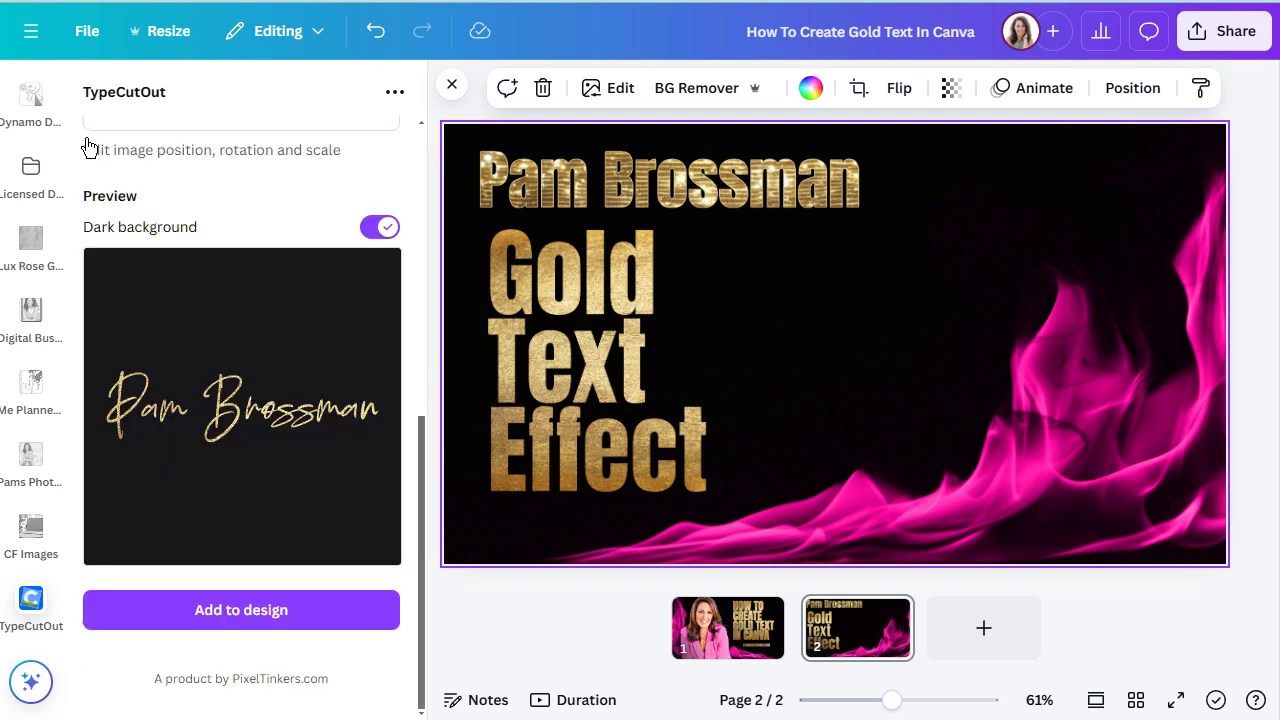
Add the signature to the page, shrink it and move it to the top-right corner.
click(268, 616)
drag(851, 380, 1025, 510)
drag(1182, 428, 991, 466)
drag(945, 505, 1105, 200)
Change the name cutout's font to Alumni Sans Inline One.
click(953, 293)
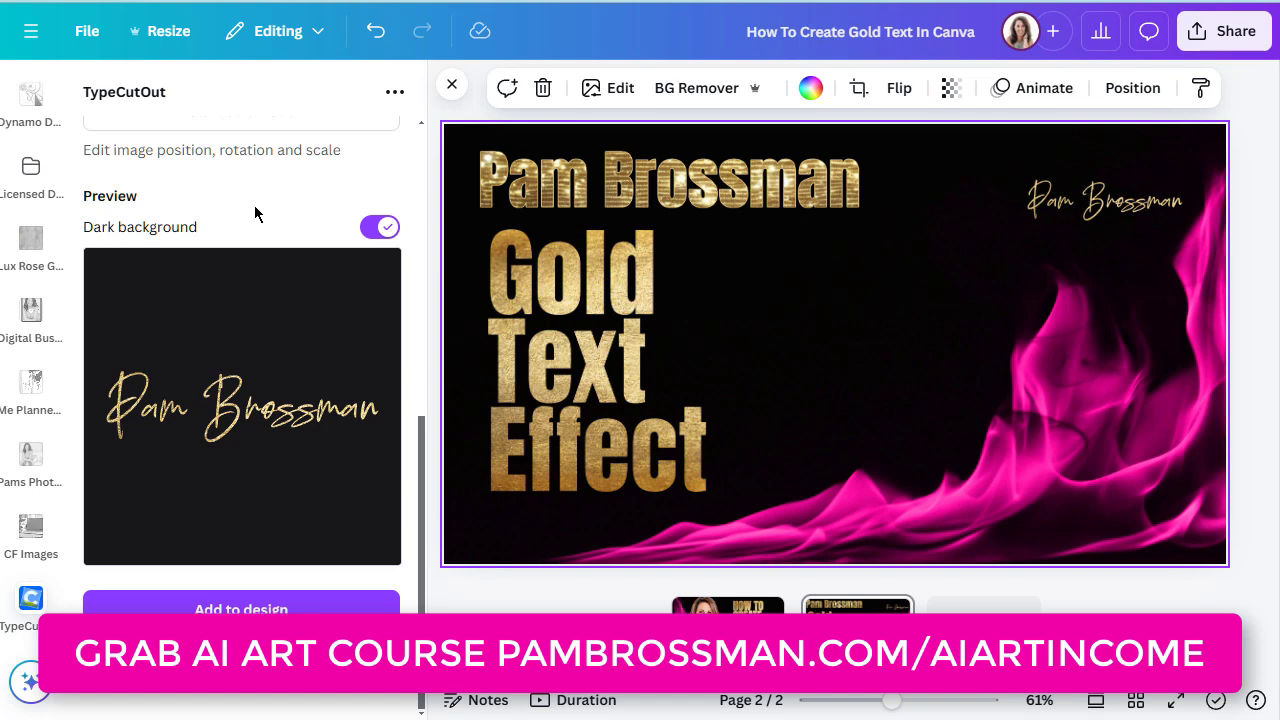
scroll(277, 201, up, 2)
scroll(277, 201, up, 3)
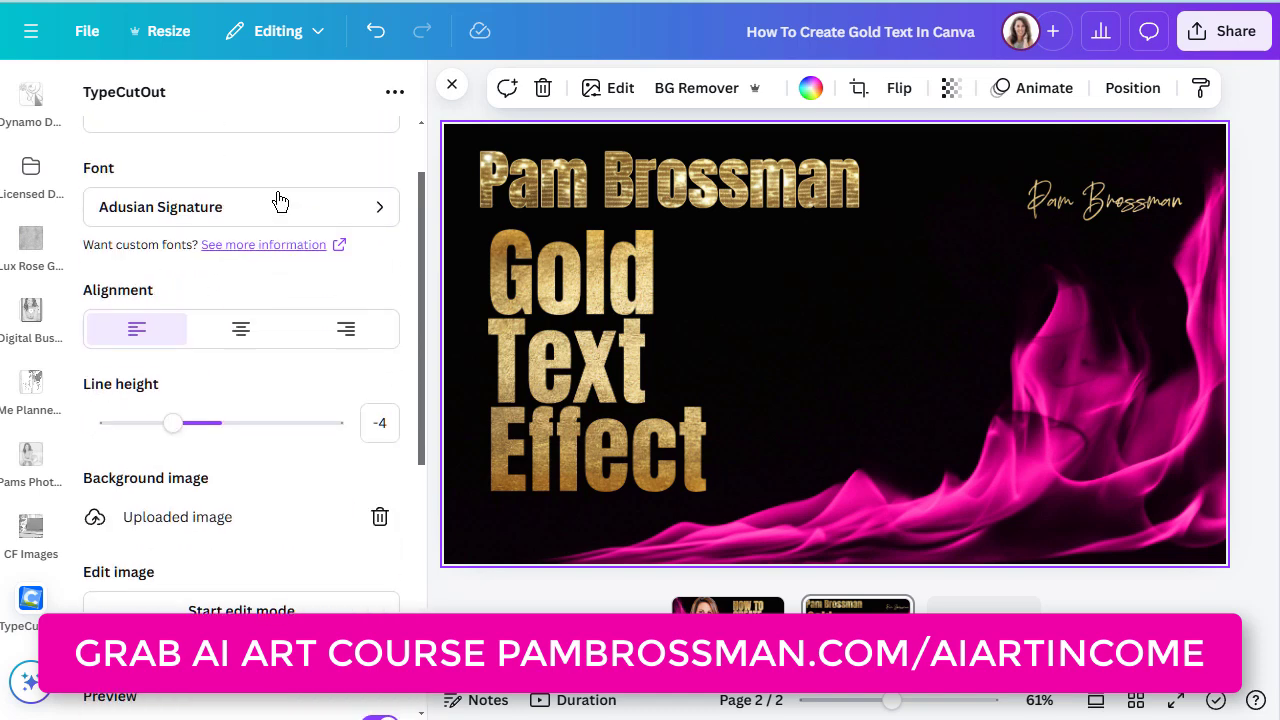
click(351, 212)
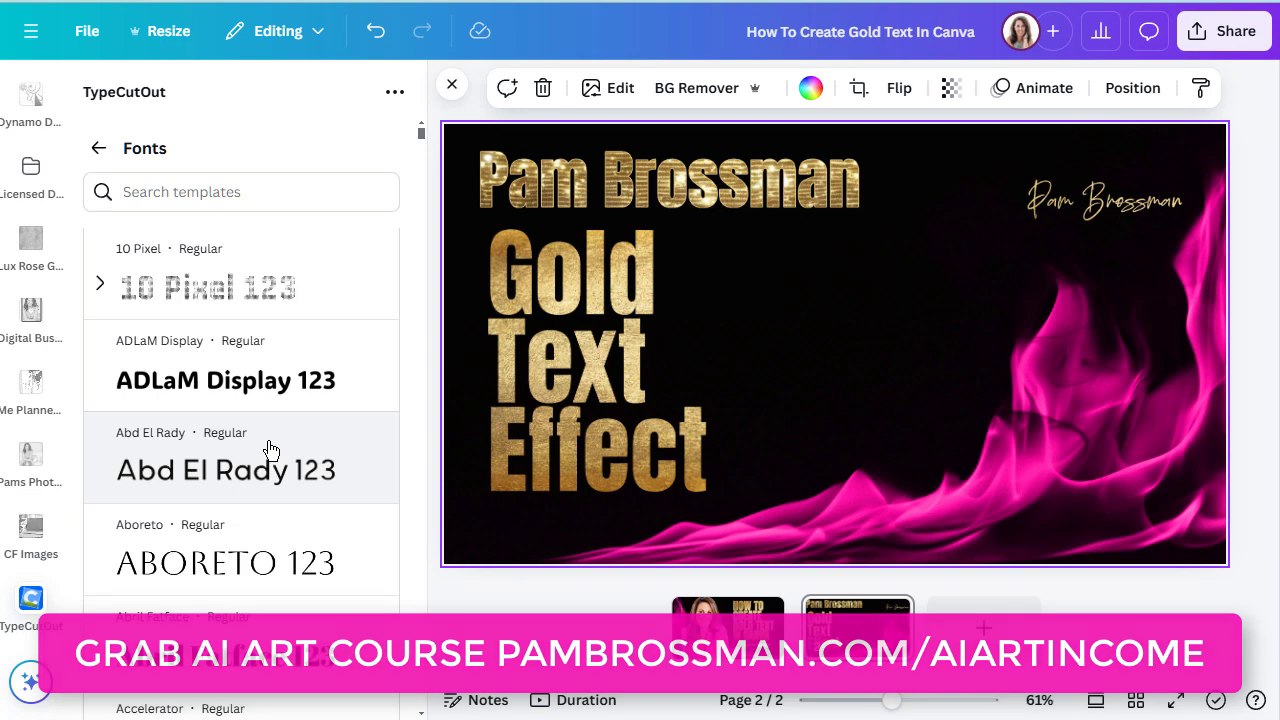
scroll(271, 450, down, 5)
scroll(270, 450, down, 4)
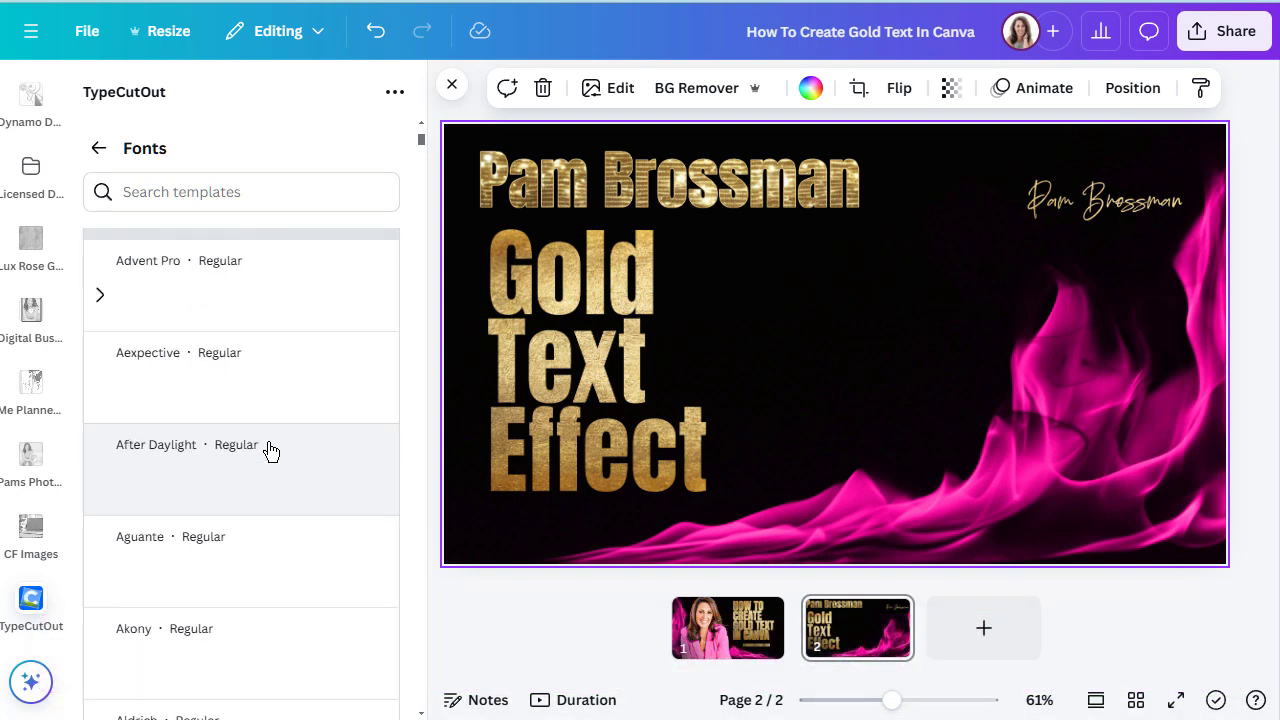
scroll(270, 450, down, 5)
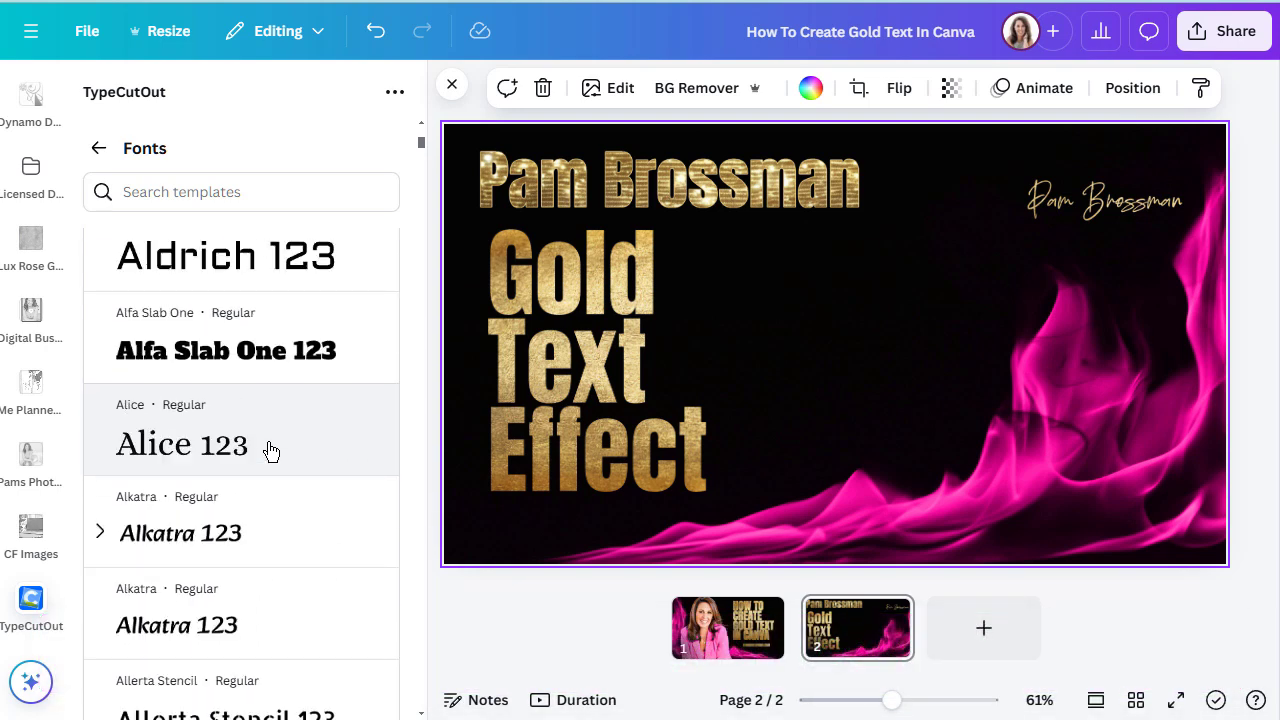
scroll(270, 450, down, 5)
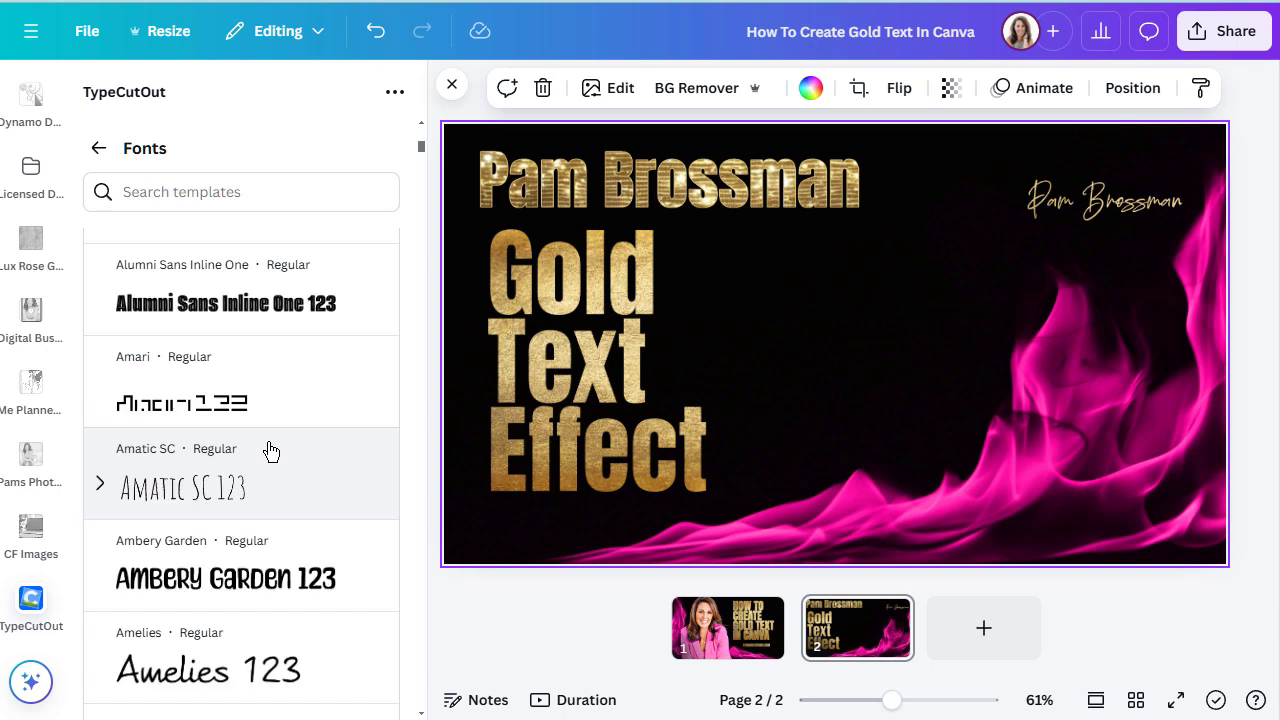
click(185, 310)
click(101, 152)
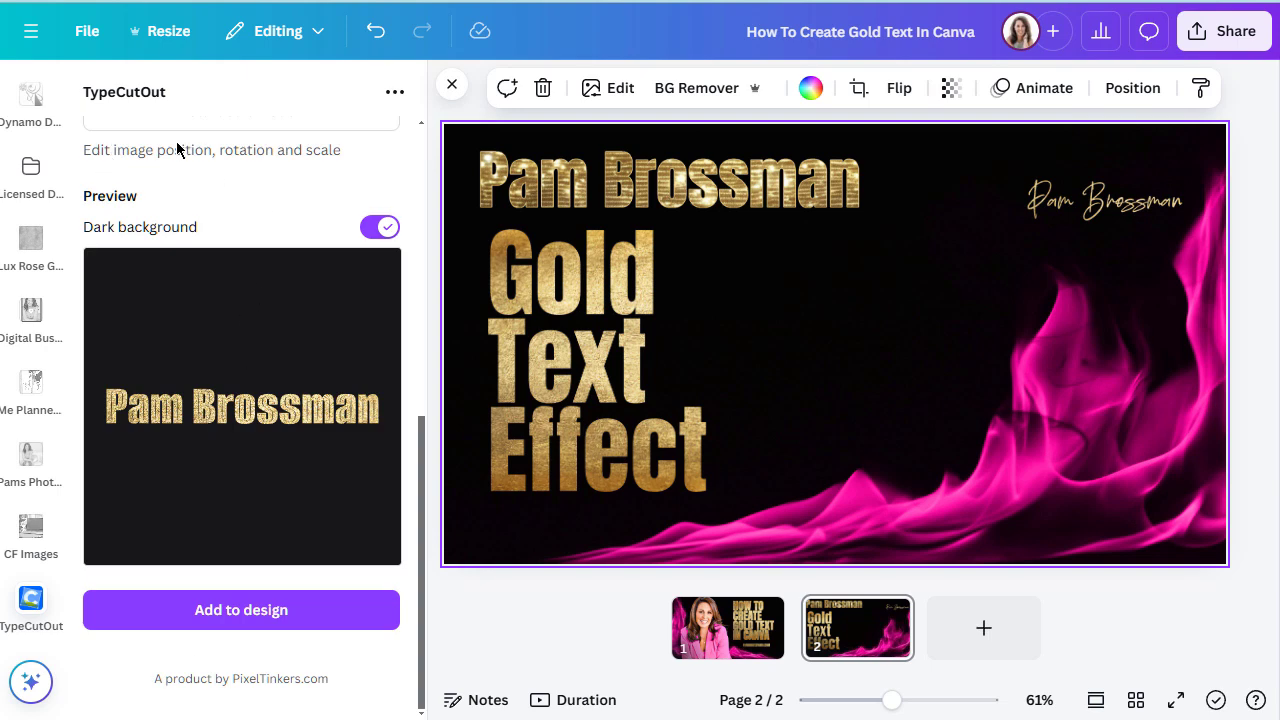
scroll(229, 185, up, 2)
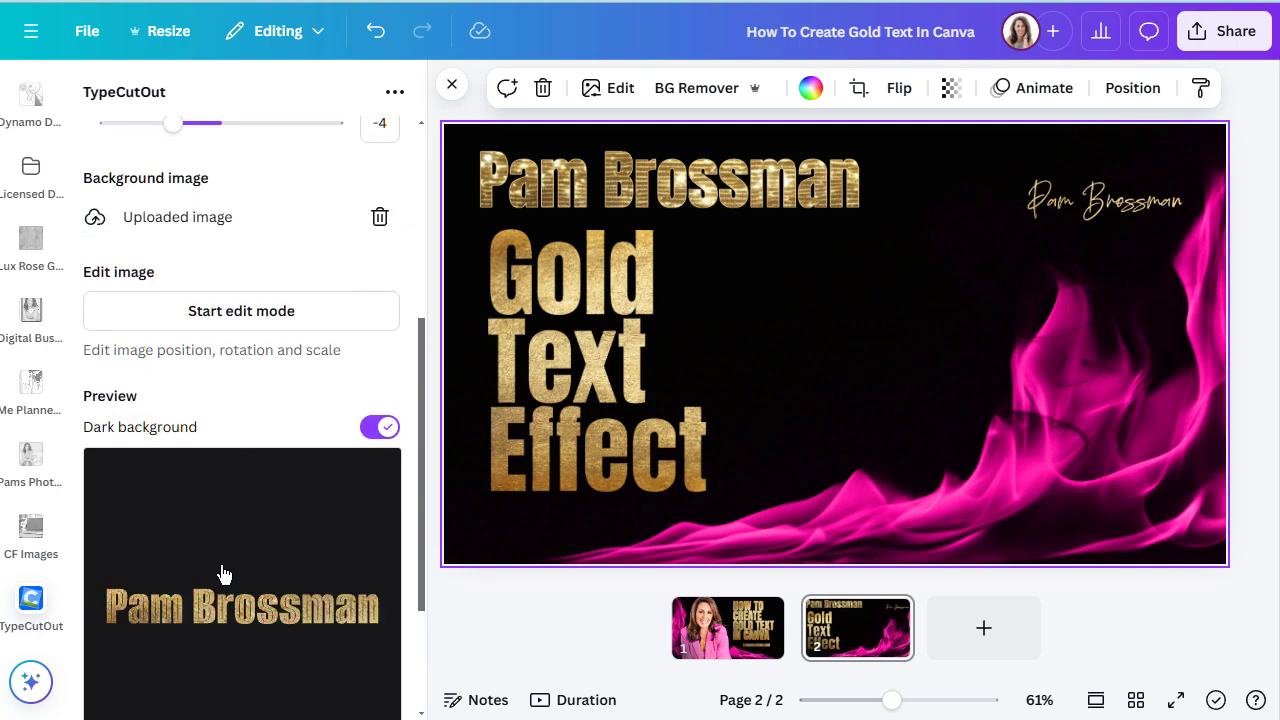
scroll(266, 563, down, 2)
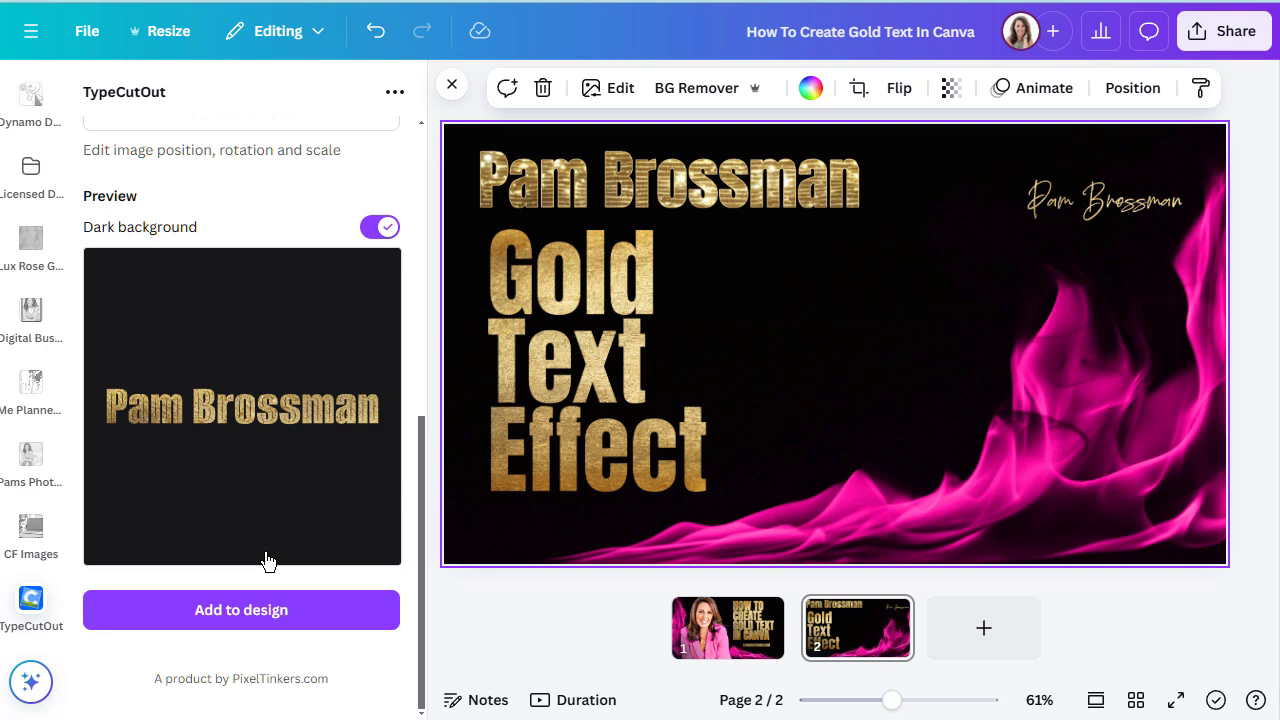
scroll(266, 563, up, 2)
Shift the glitter texture down in the name lettering at scale 0.28, then add the cutout to the page.
click(273, 334)
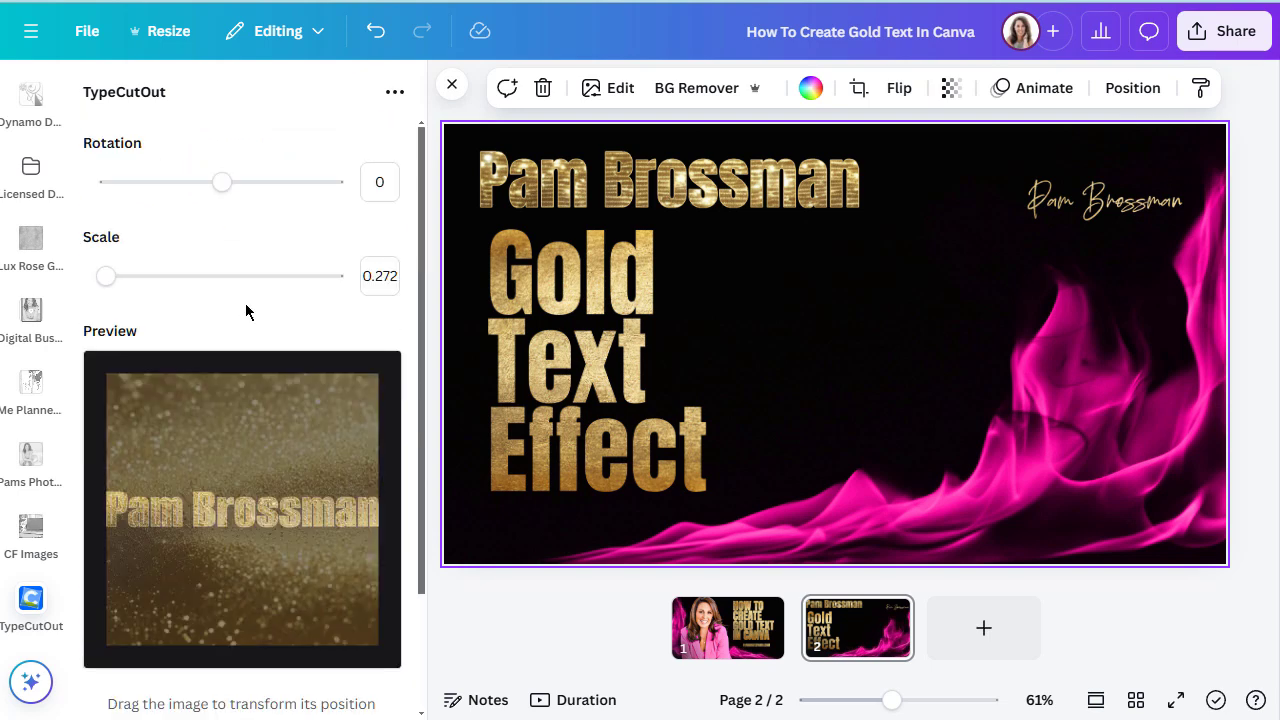
drag(251, 414, 251, 466)
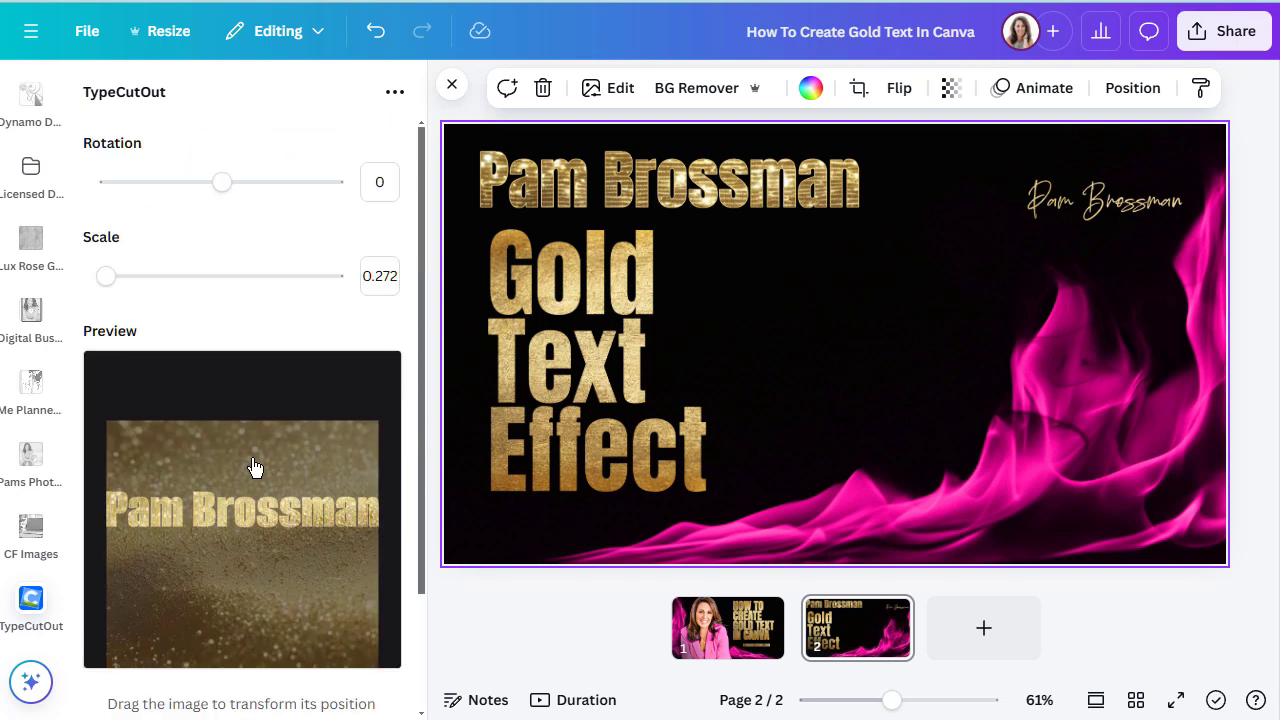
click(393, 279)
text(0.28)
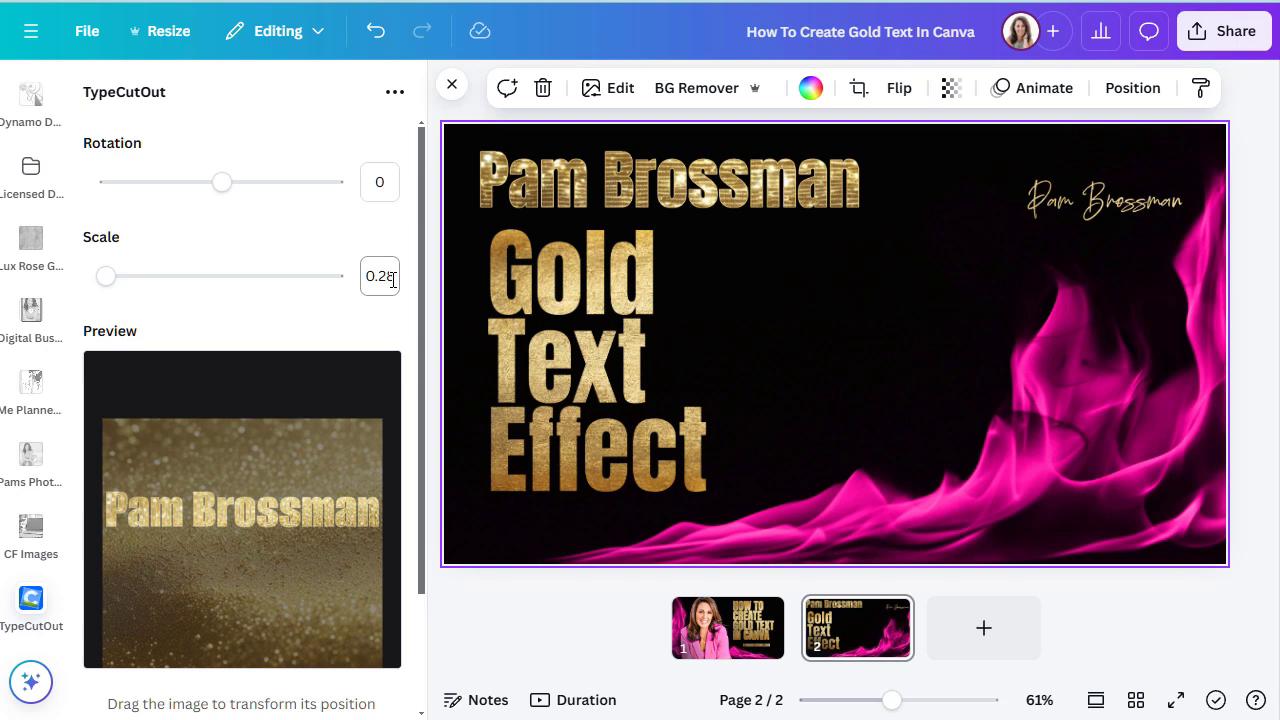
drag(280, 500, 264, 566)
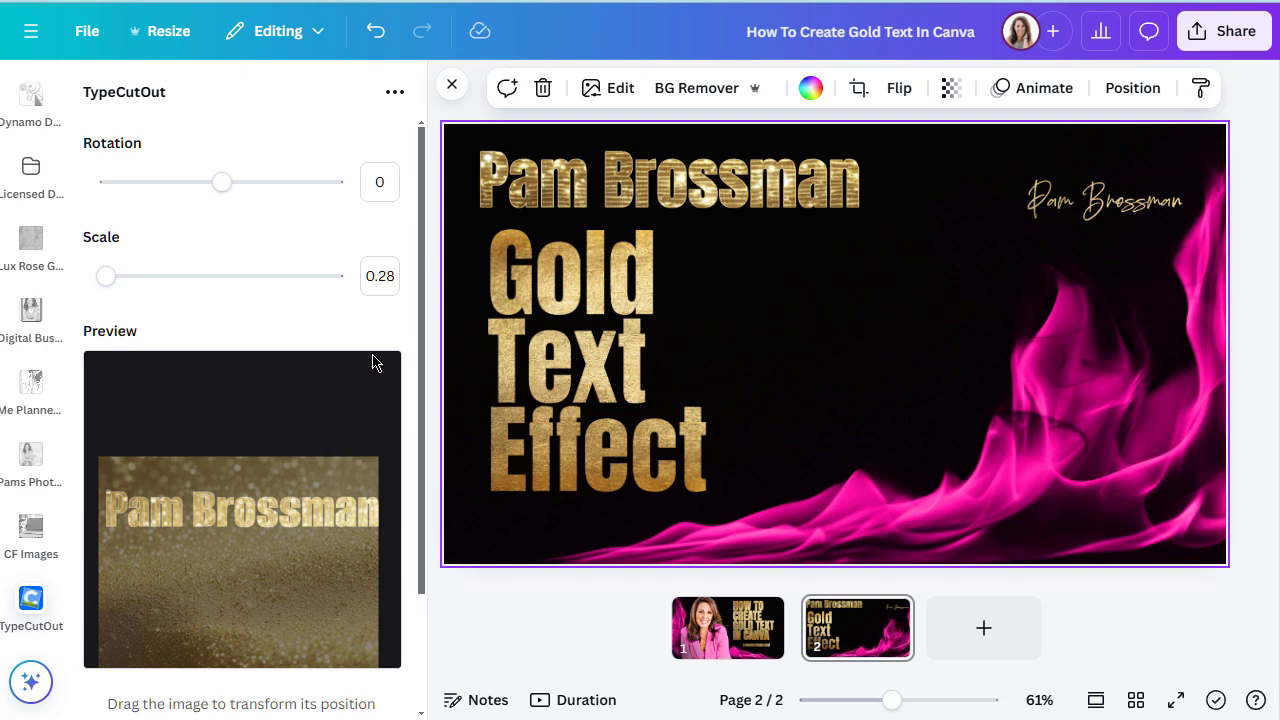
scroll(386, 654, down, 3)
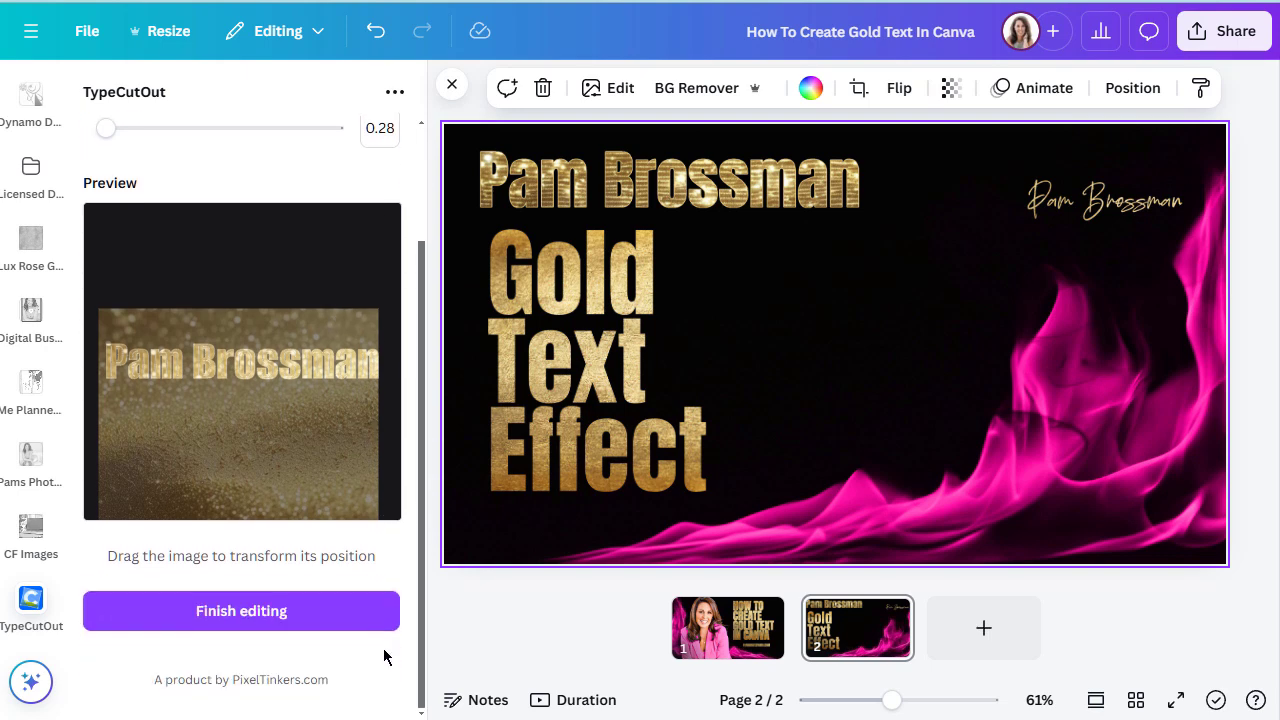
click(254, 614)
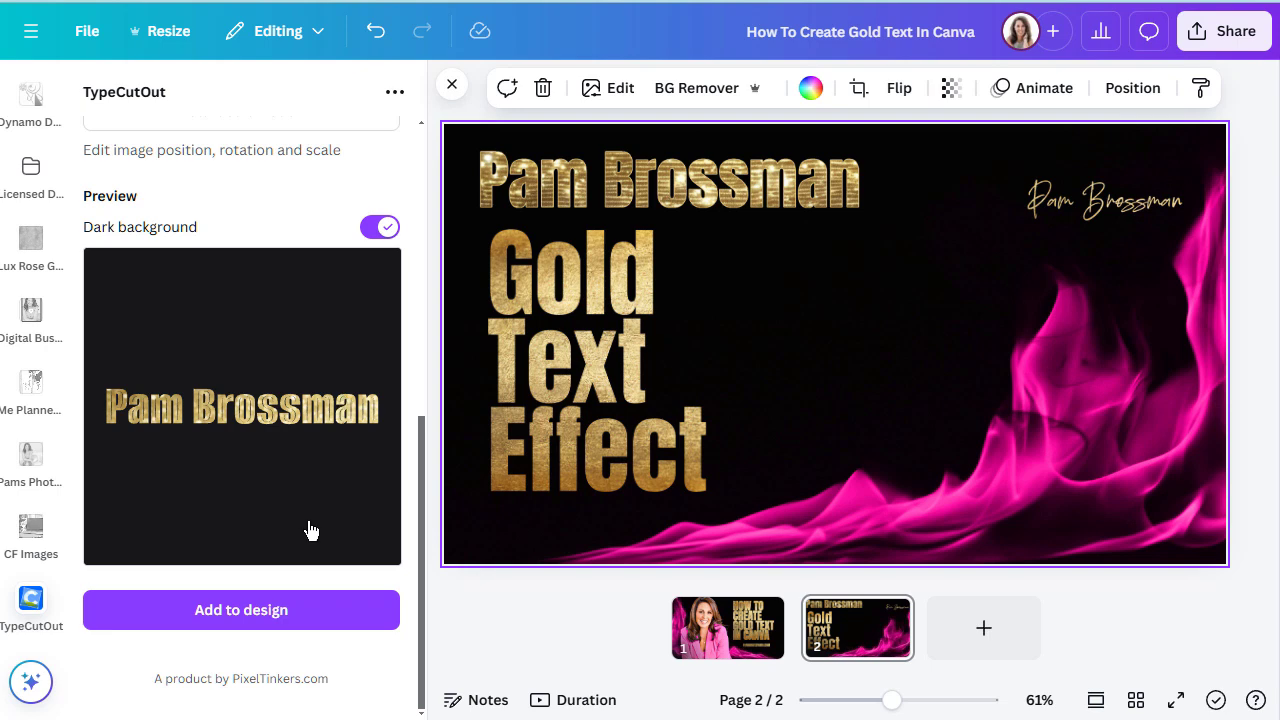
click(275, 621)
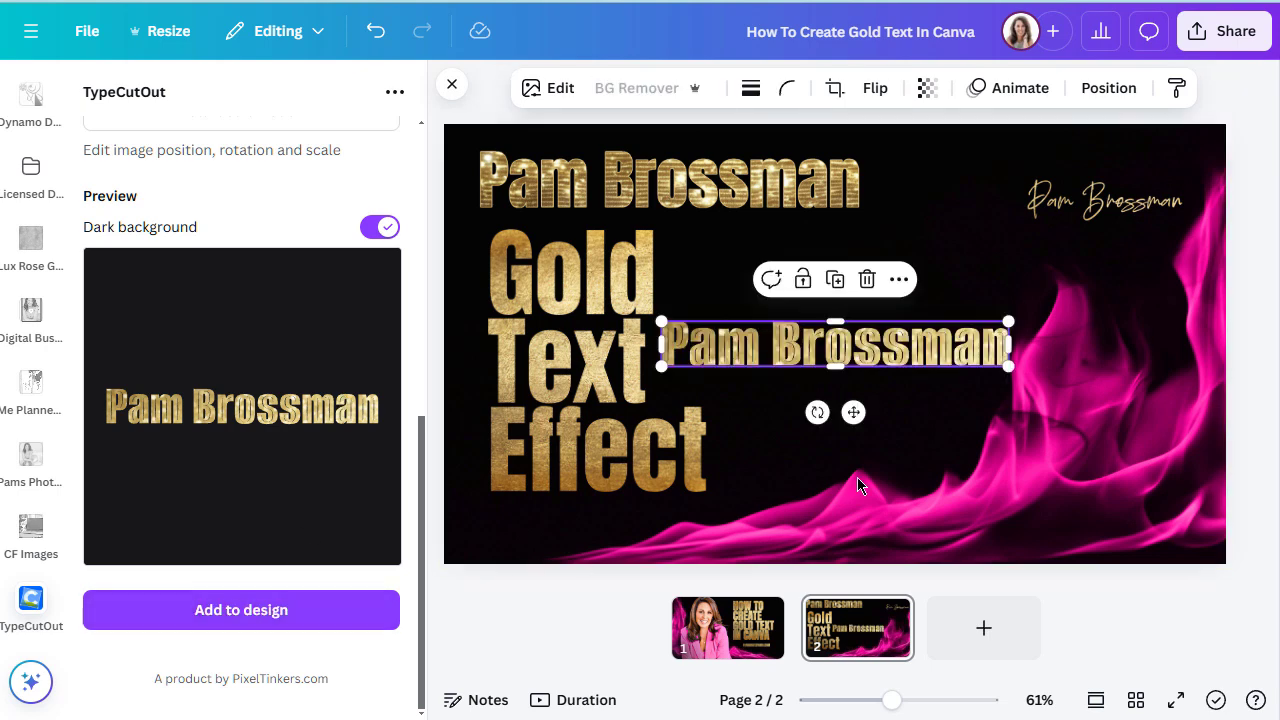
Move and enlarge the new gold name image, then delete it.
drag(905, 362, 932, 327)
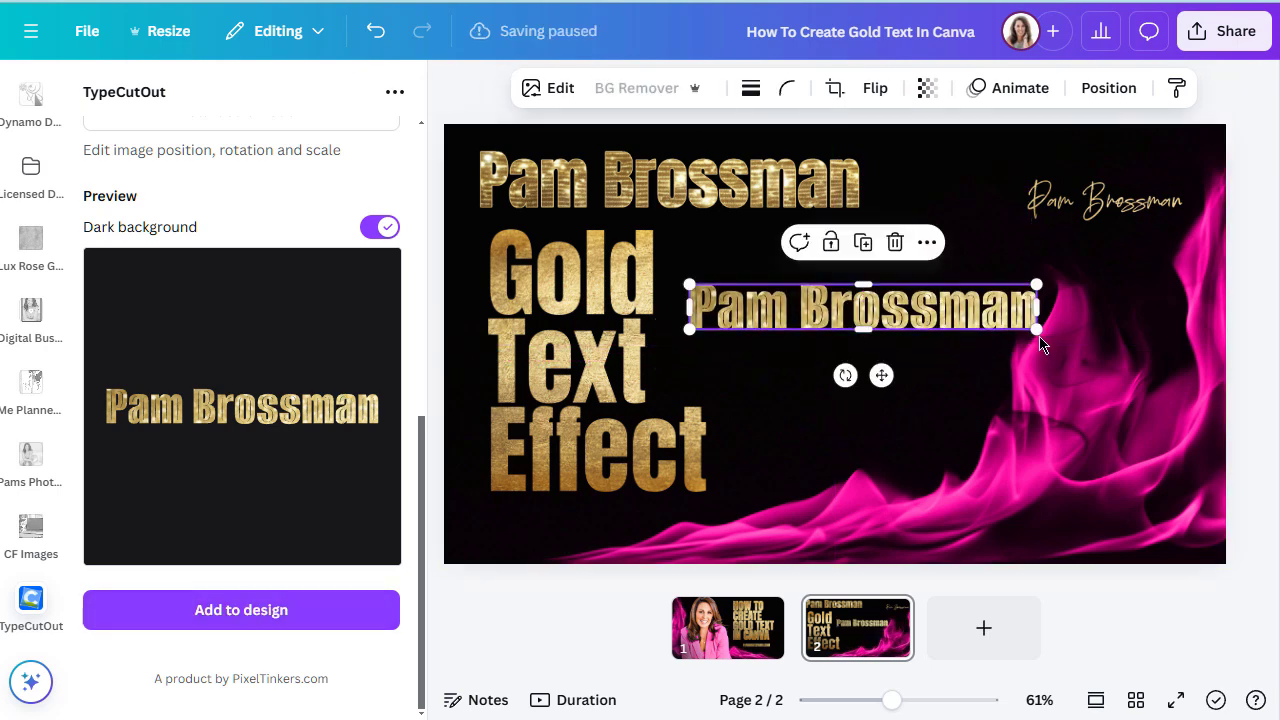
drag(1037, 329, 1023, 360)
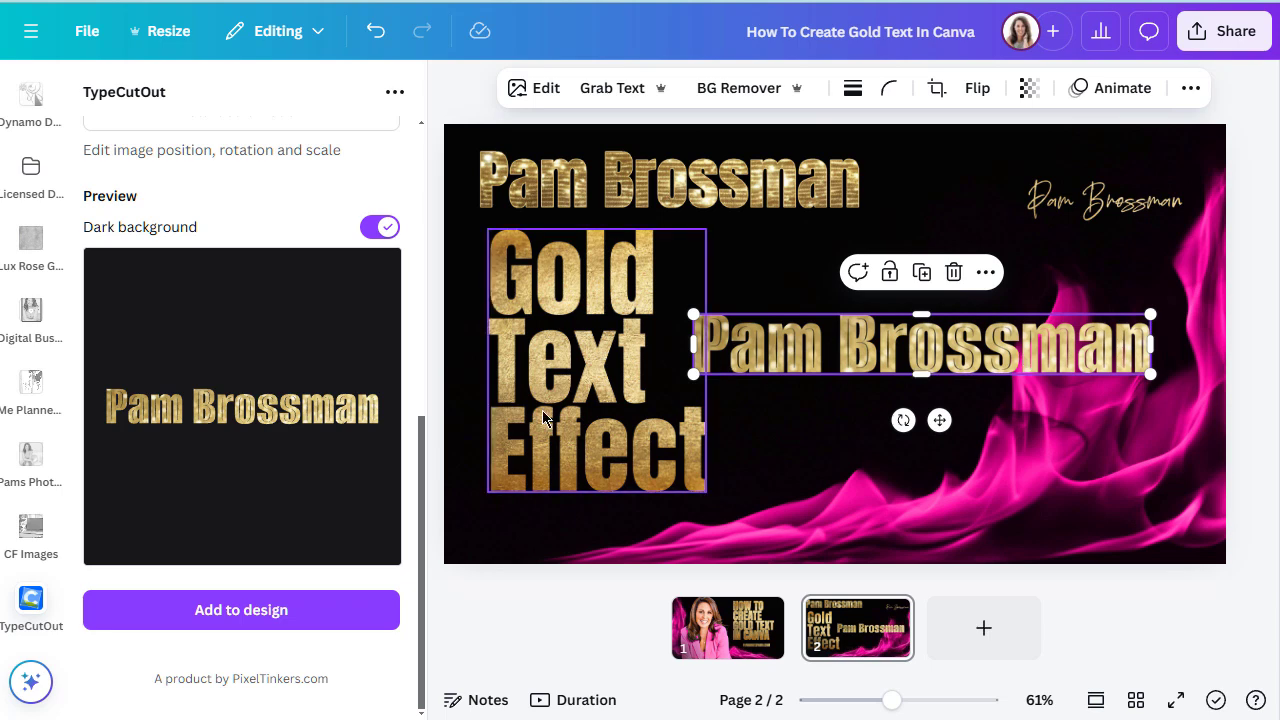
click(543, 418)
click(928, 370)
key(Delete)
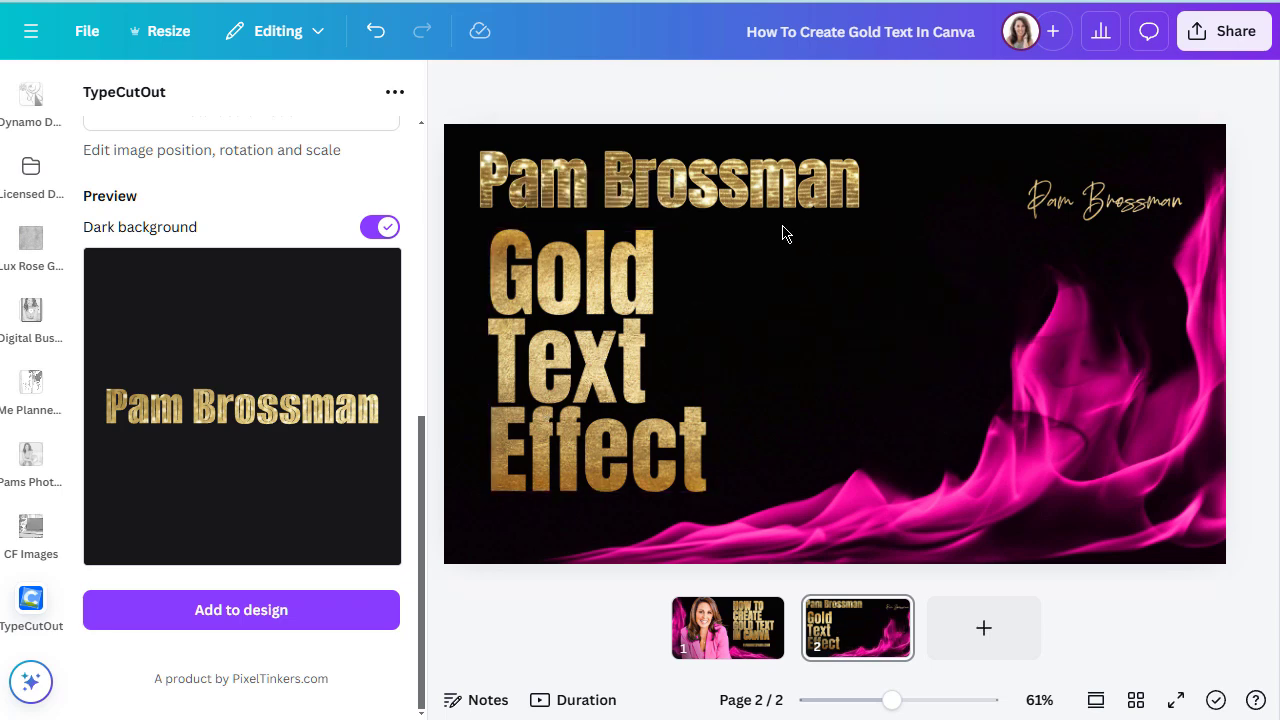
Delete the gold block-letter name at the top and move Gold Text Effect higher.
click(784, 192)
key(Delete)
drag(581, 375, 598, 314)
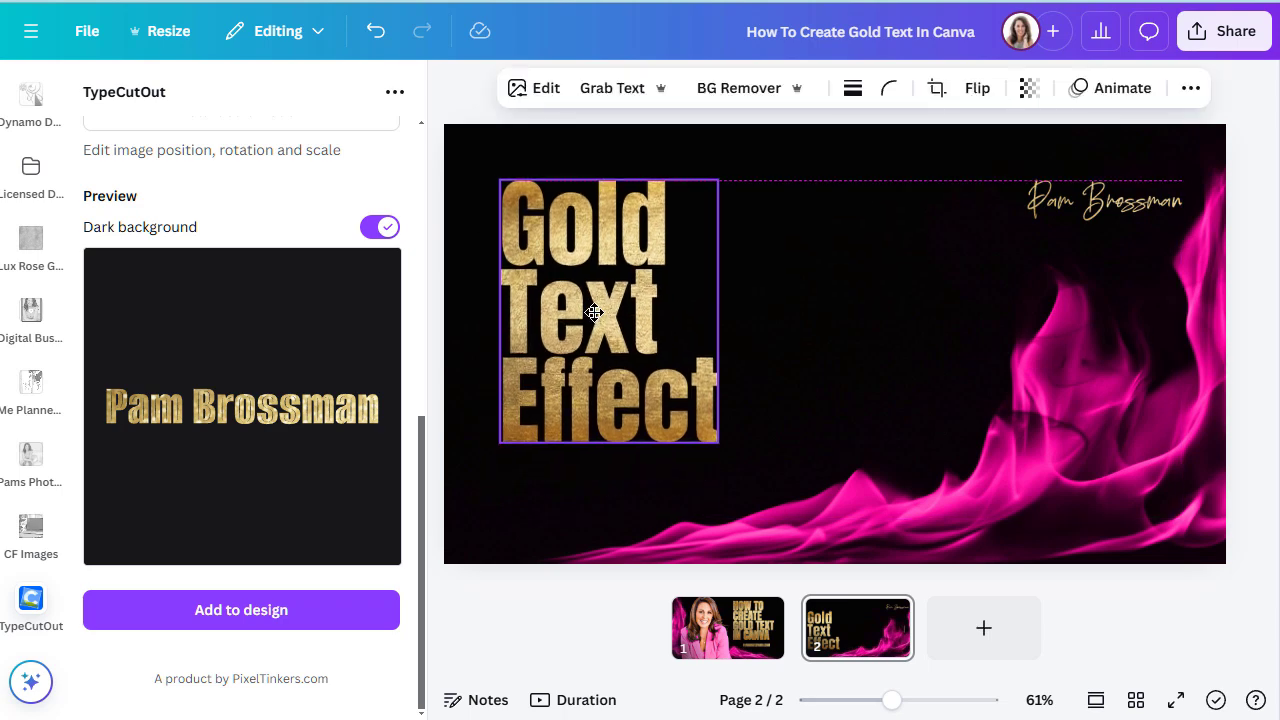
click(883, 385)
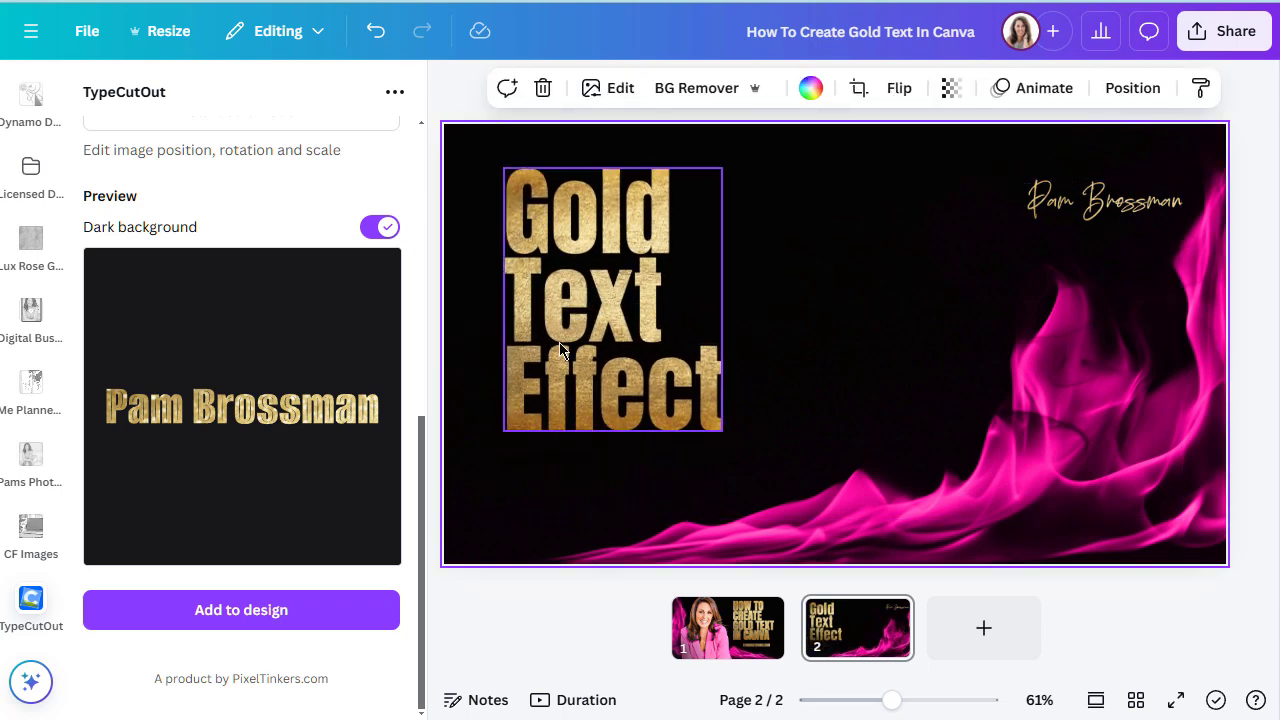
Apply an Outline shadow to the Gold Text Effect image.
click(604, 236)
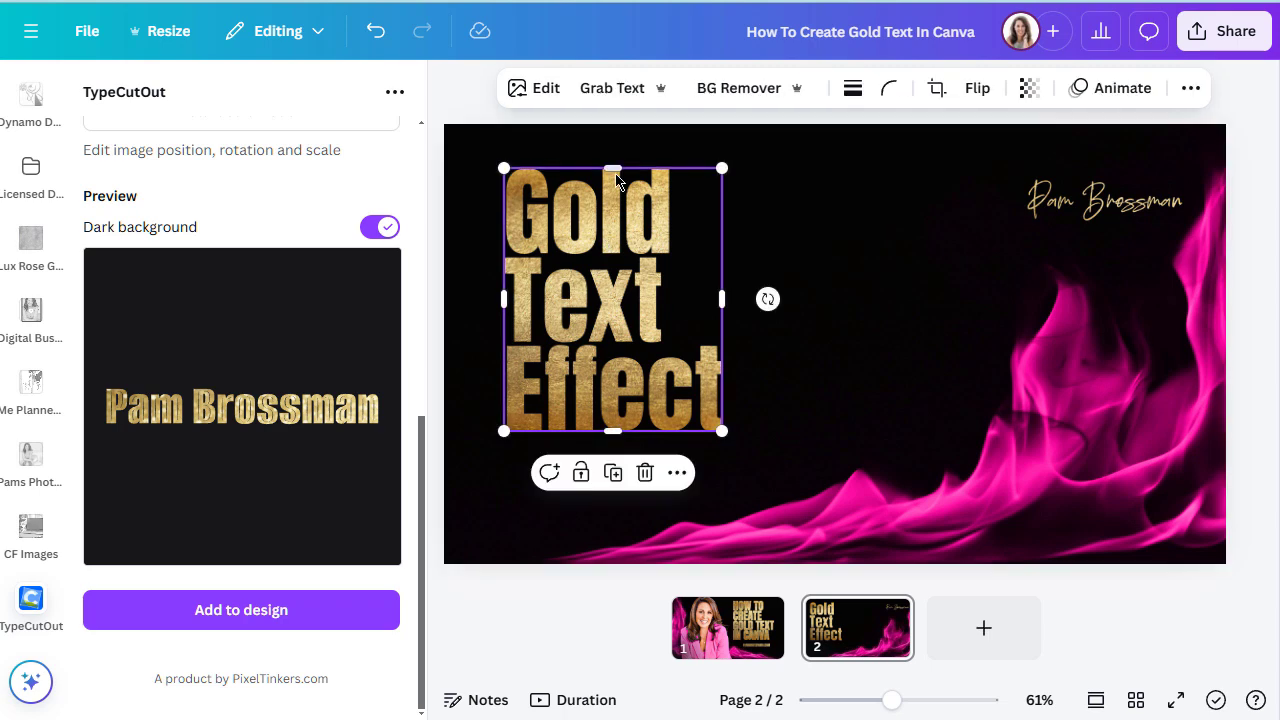
click(548, 91)
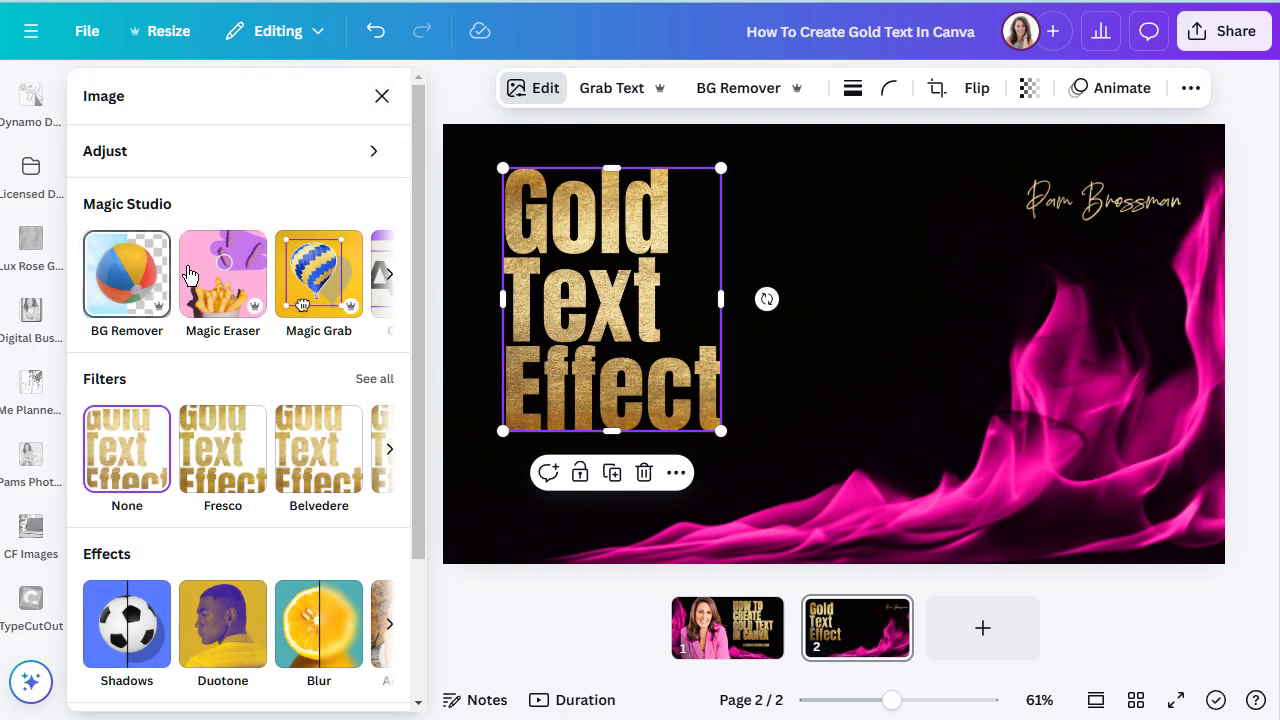
scroll(159, 477, down, 2)
click(127, 523)
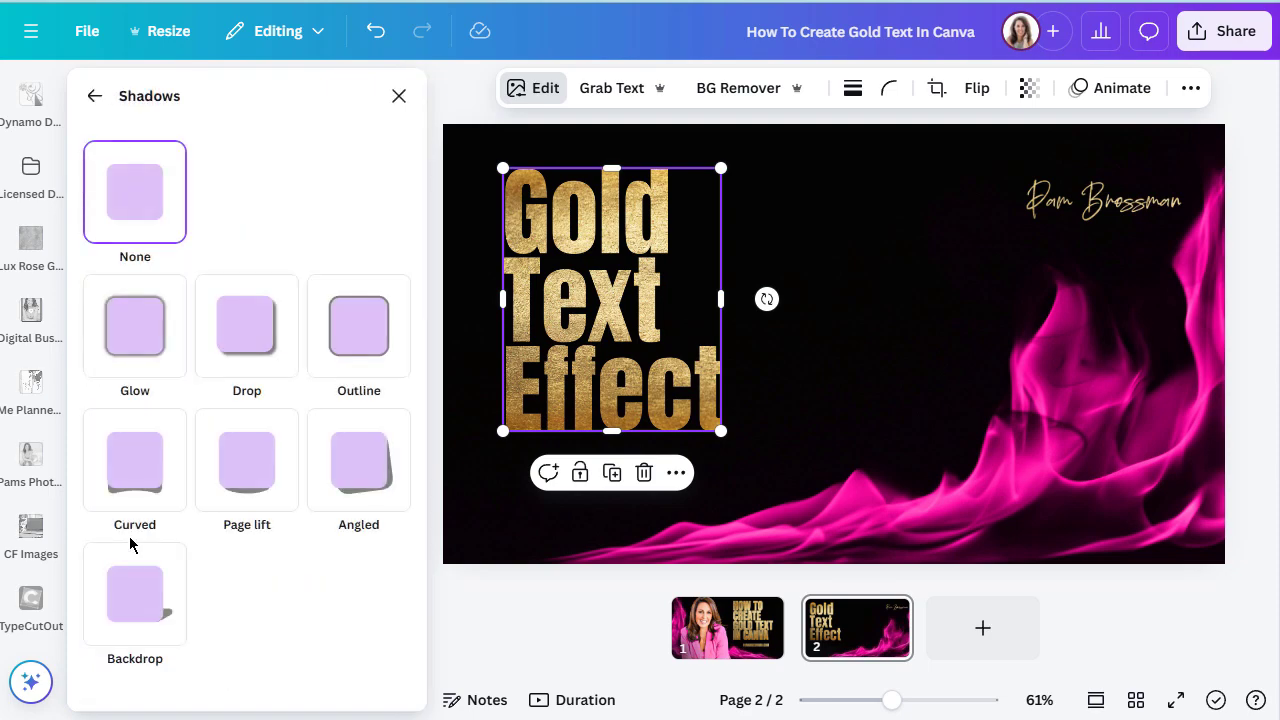
click(378, 333)
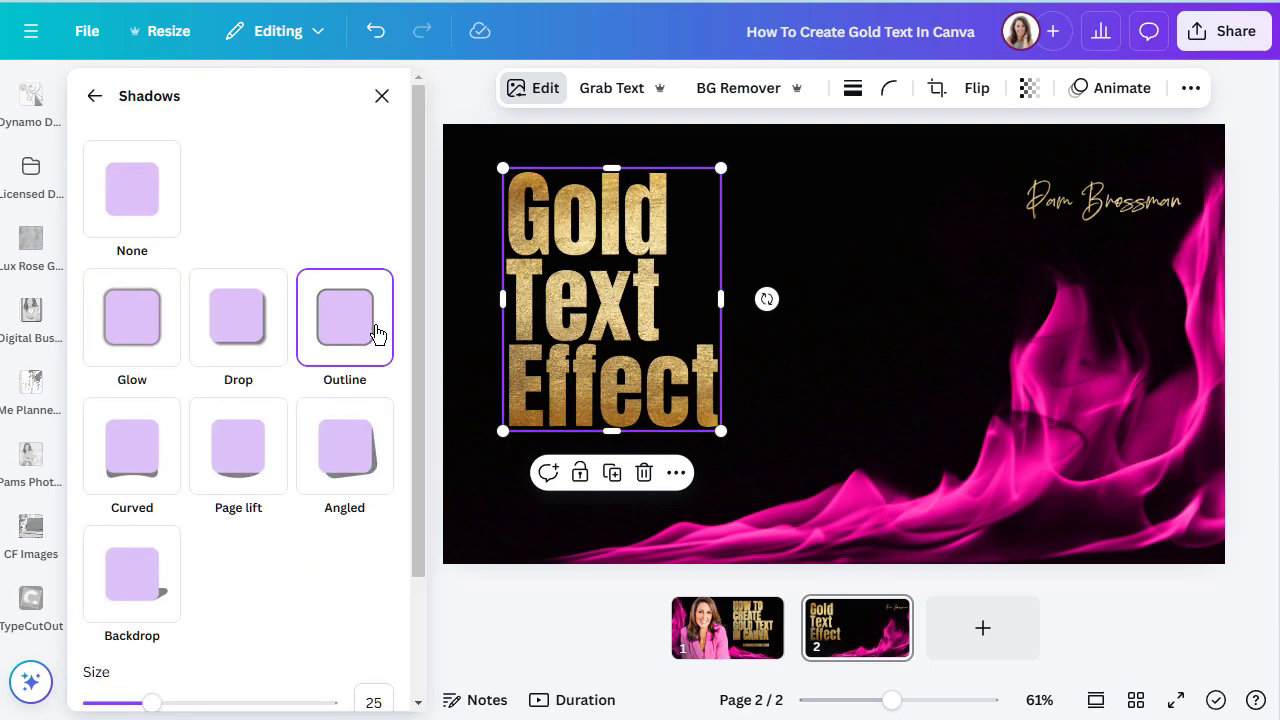
Set the outline colour to pale gold #EDE297, size 8 and intensity 90.
scroll(296, 610, down, 2)
click(377, 600)
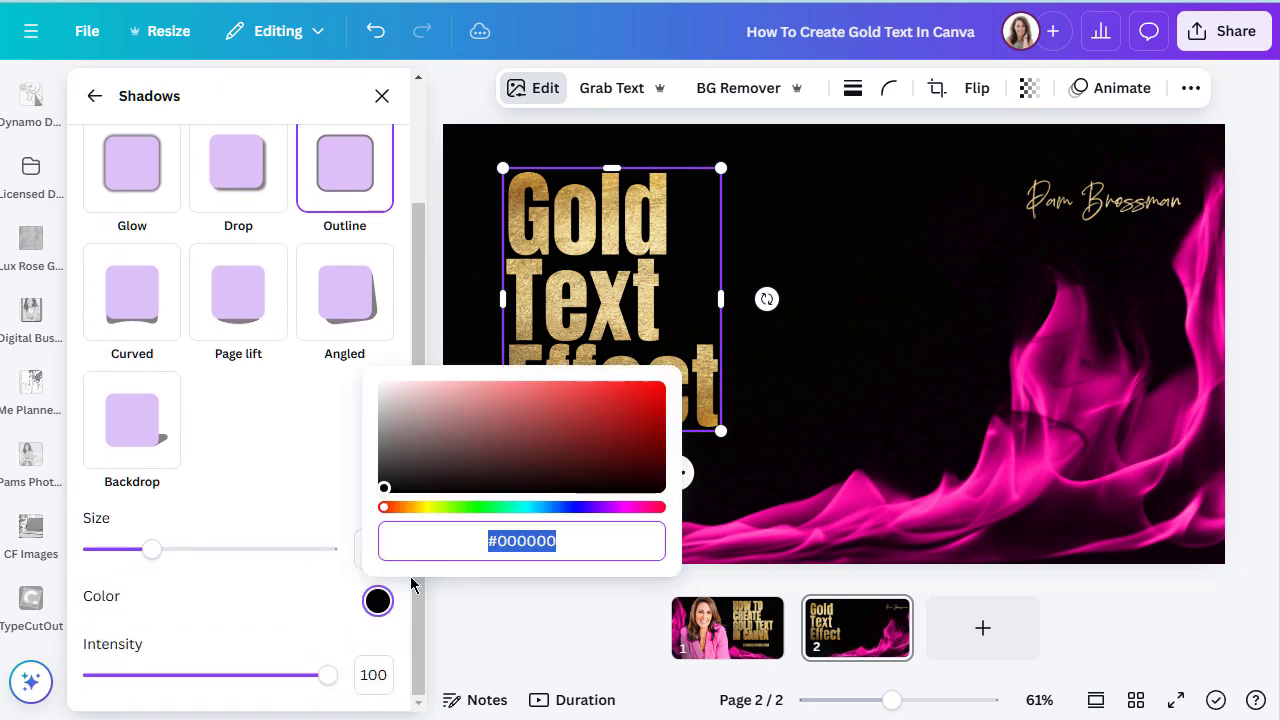
click(425, 510)
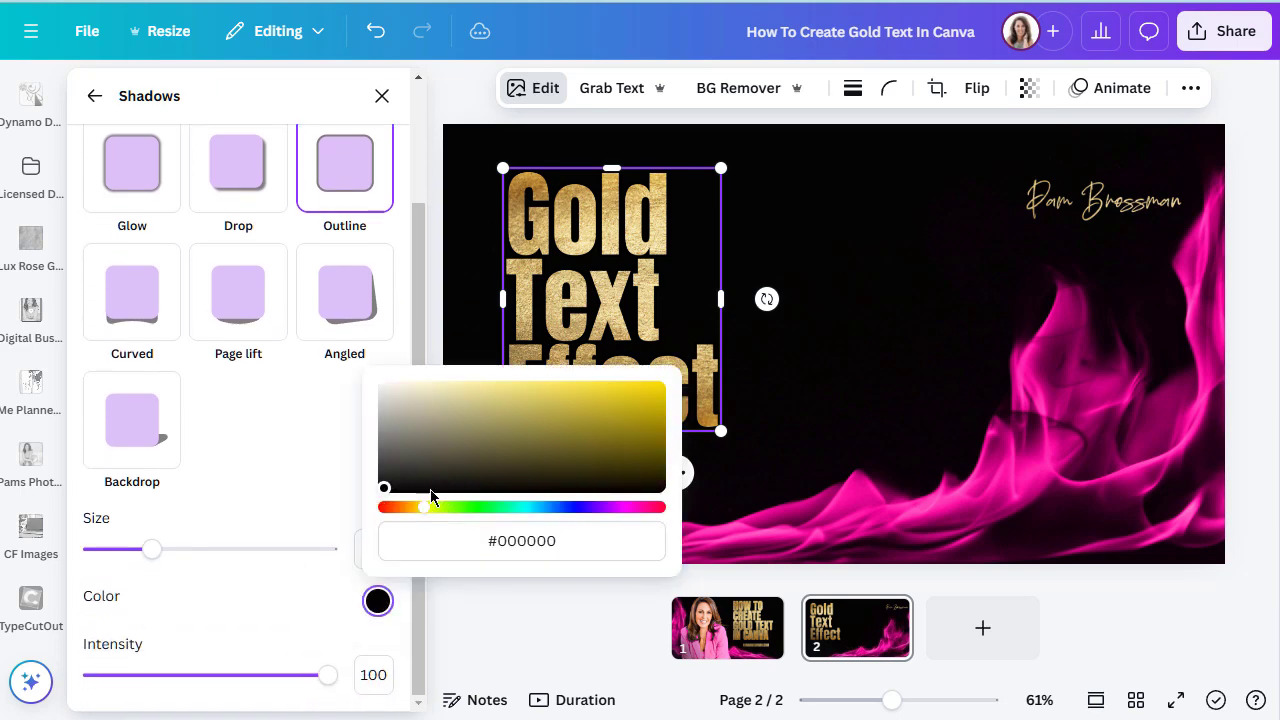
drag(387, 489, 424, 395)
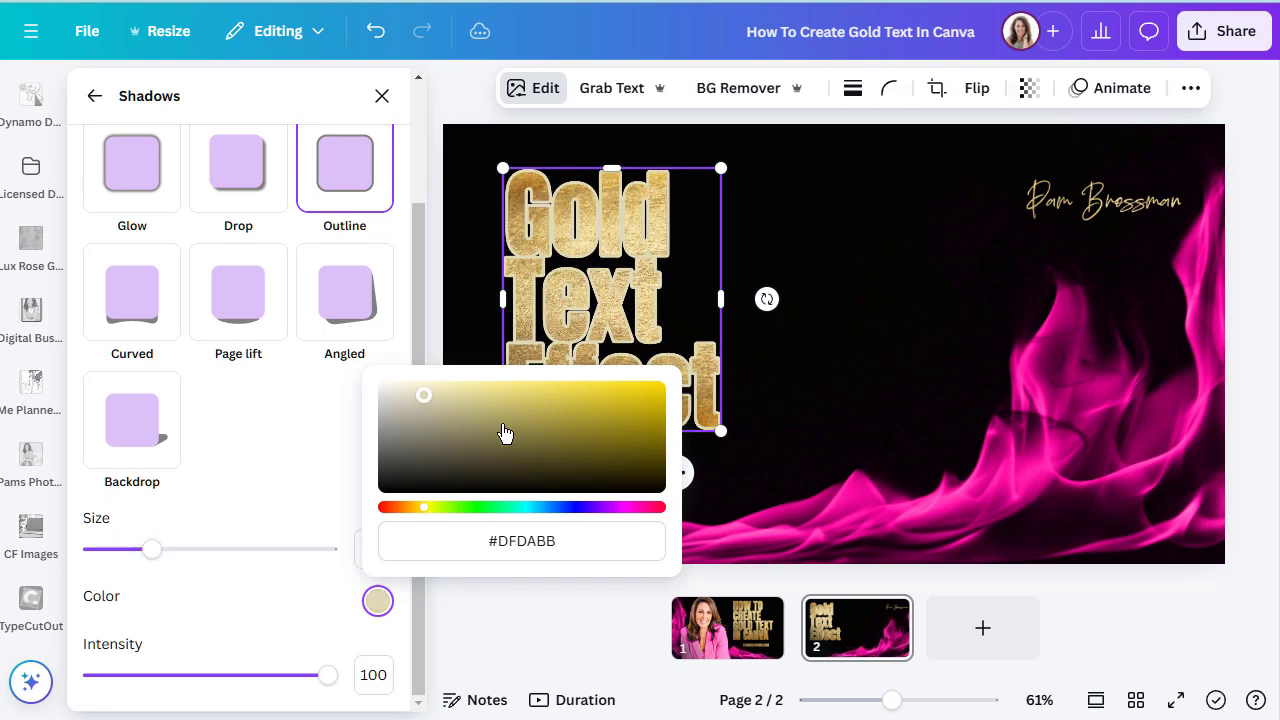
drag(424, 396, 481, 389)
drag(150, 549, 111, 549)
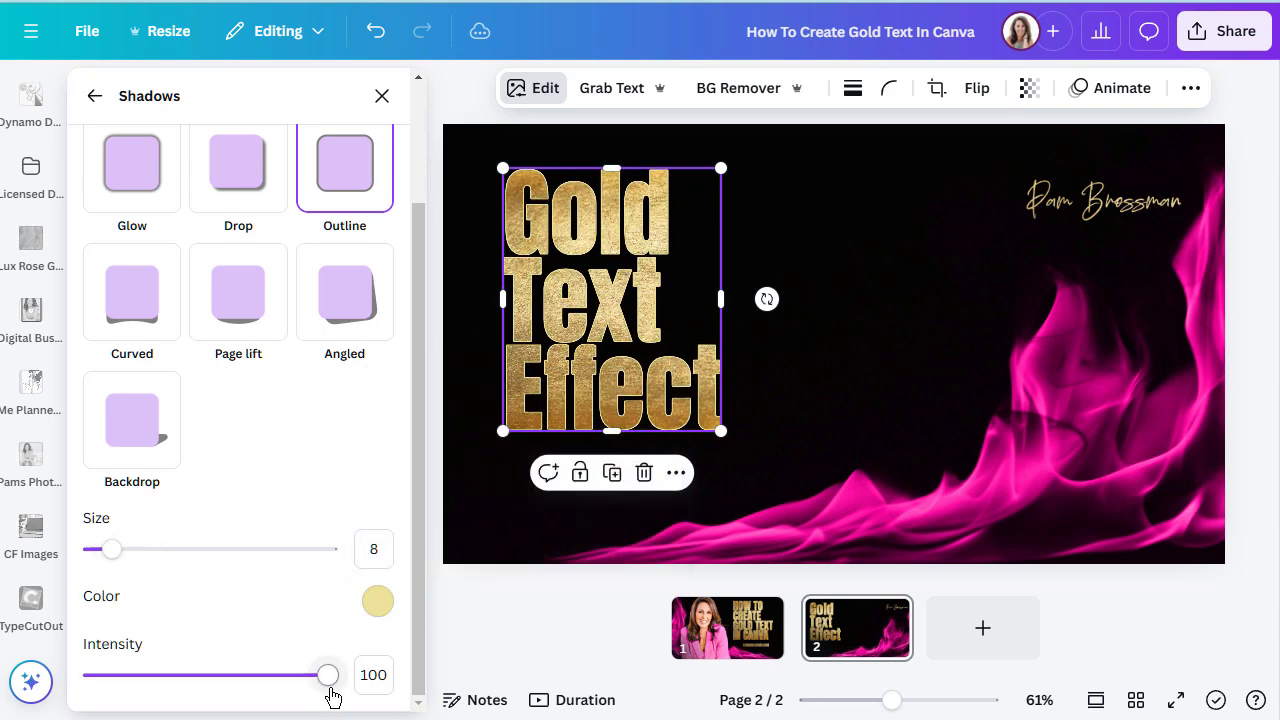
drag(328, 676, 306, 676)
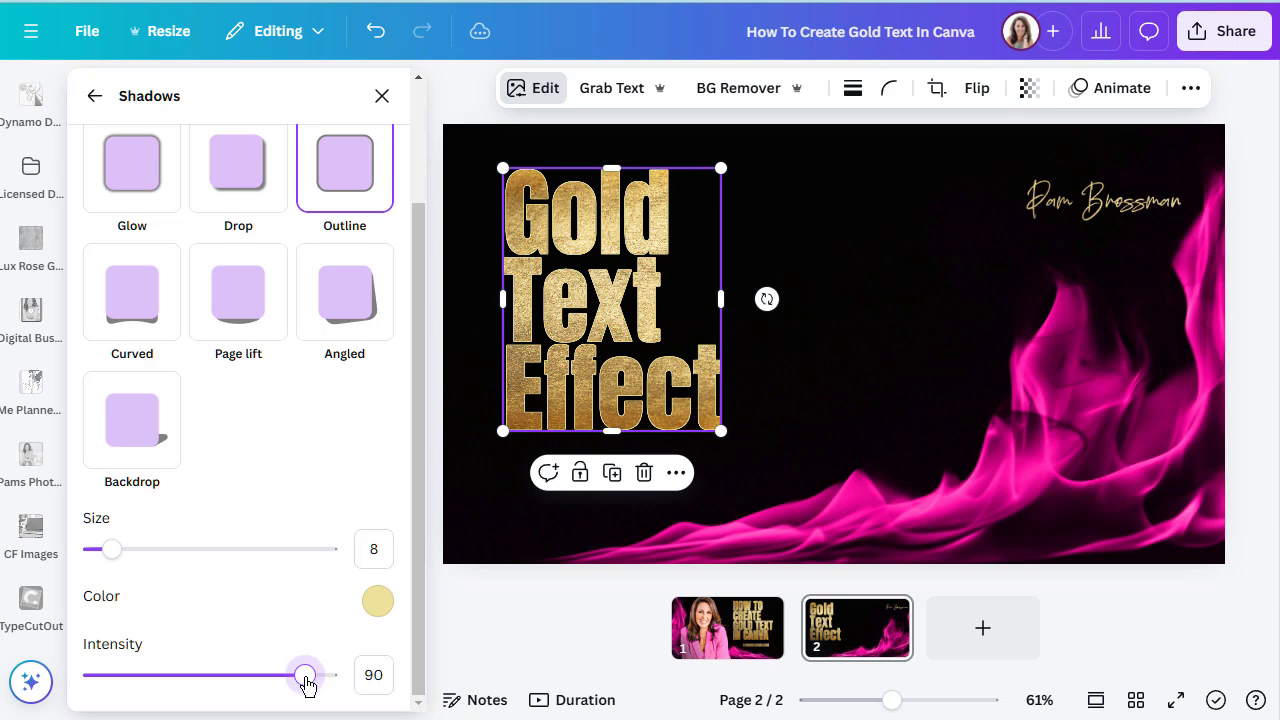
click(829, 378)
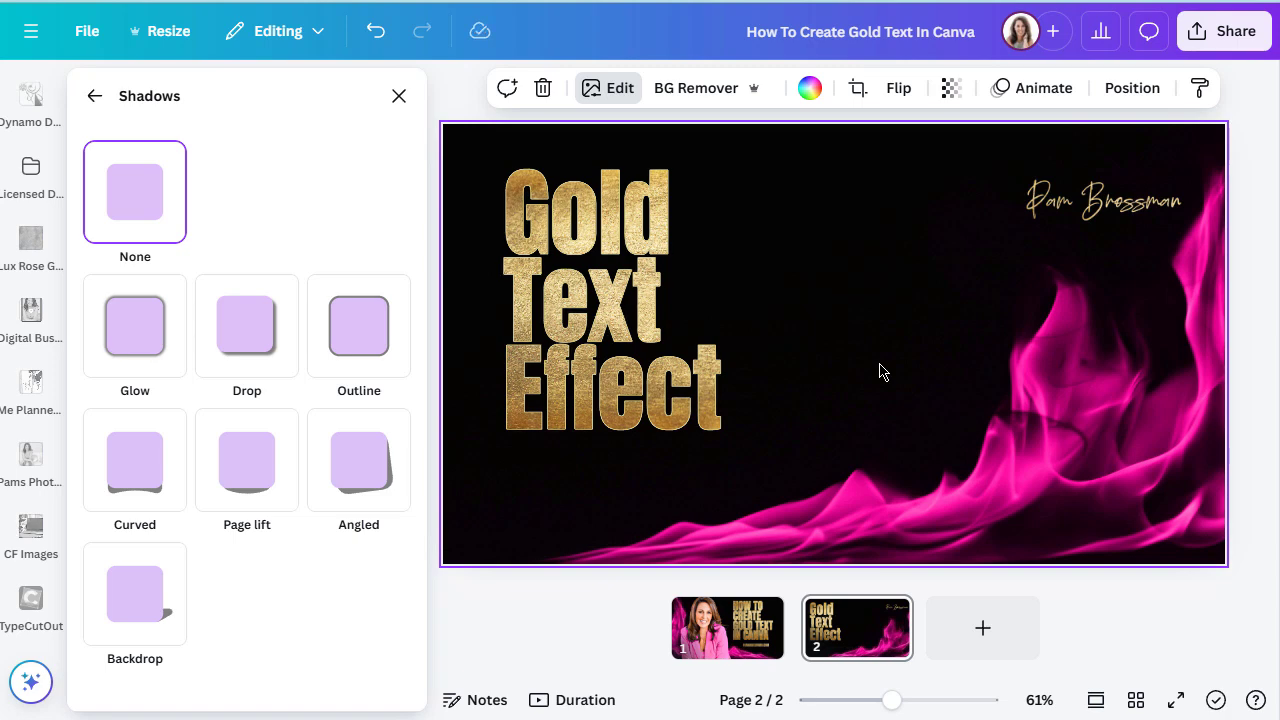
Return to page 1, the 'How To Create Gold Text In Canva' cover.
click(750, 624)
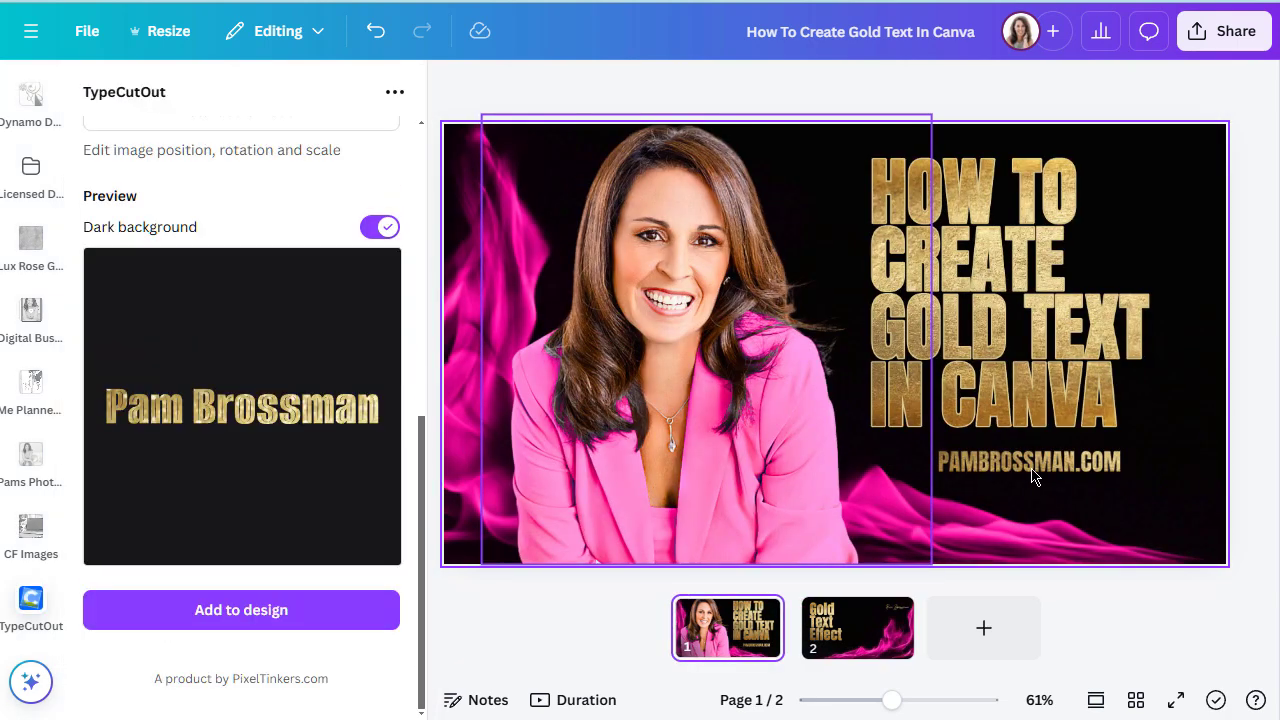